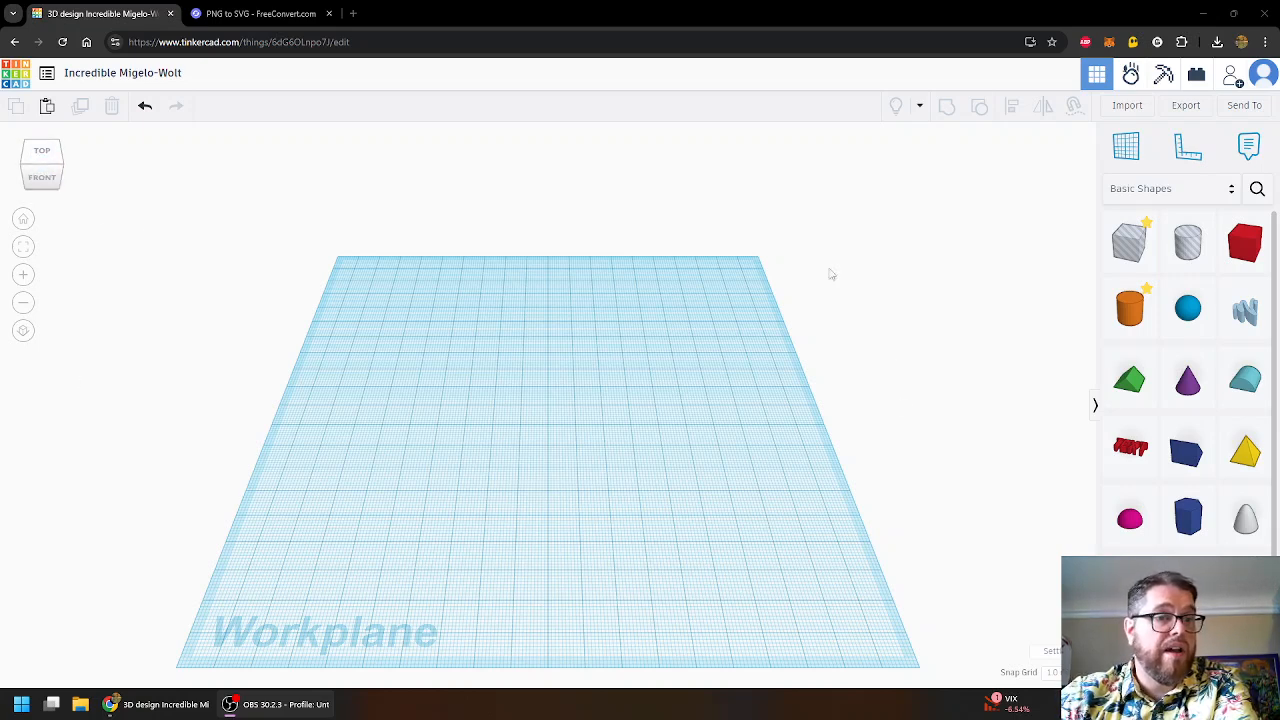
- Switch to the top-down view and centre the empty workplane in the window
{"action": "middle_click_drag", "start_coordinate": [226, 334], "coordinate": [274, 263]}
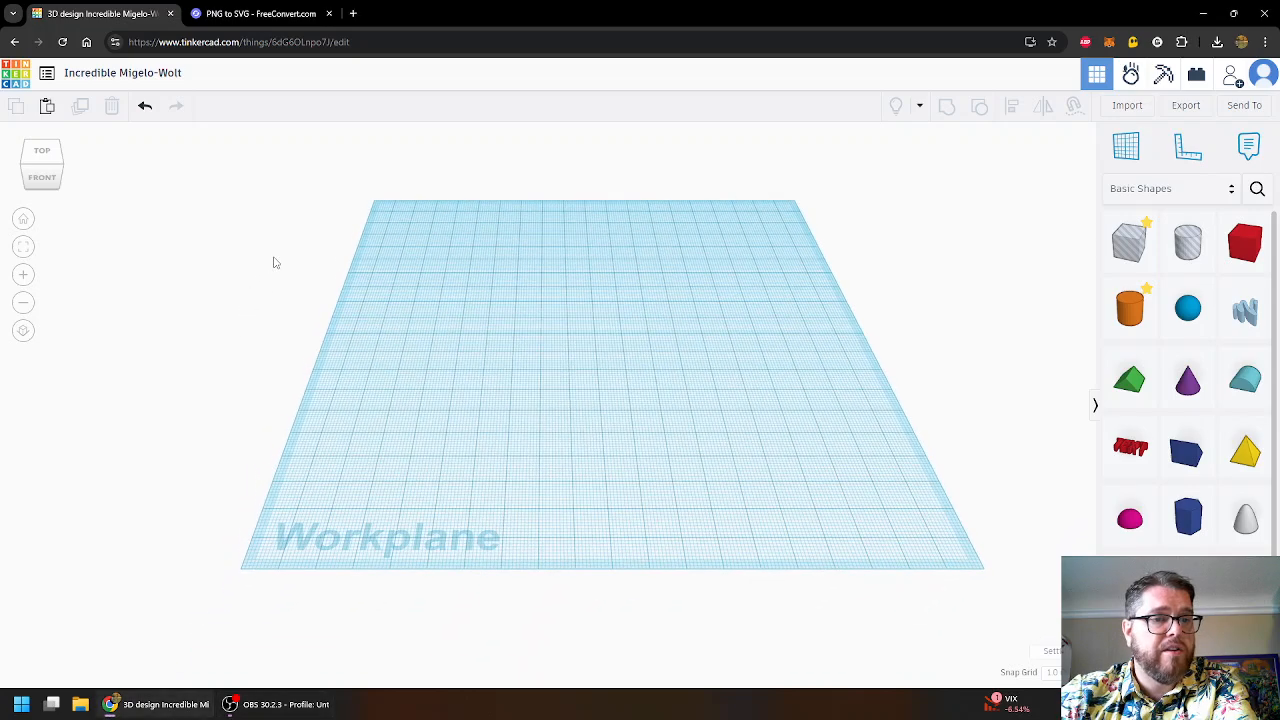
{"action": "left_click", "coordinate": [42, 155]}
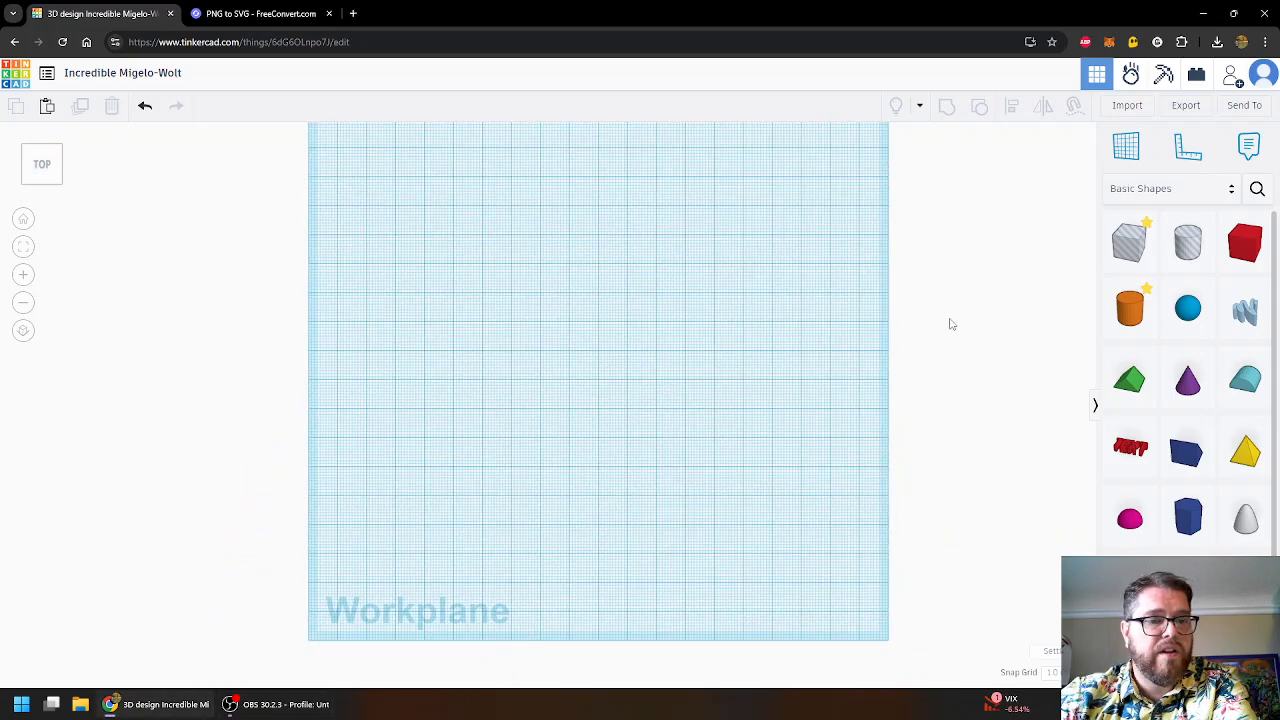
{"action": "middle_click_drag", "start_coordinate": [951, 322], "coordinate": [897, 366]}
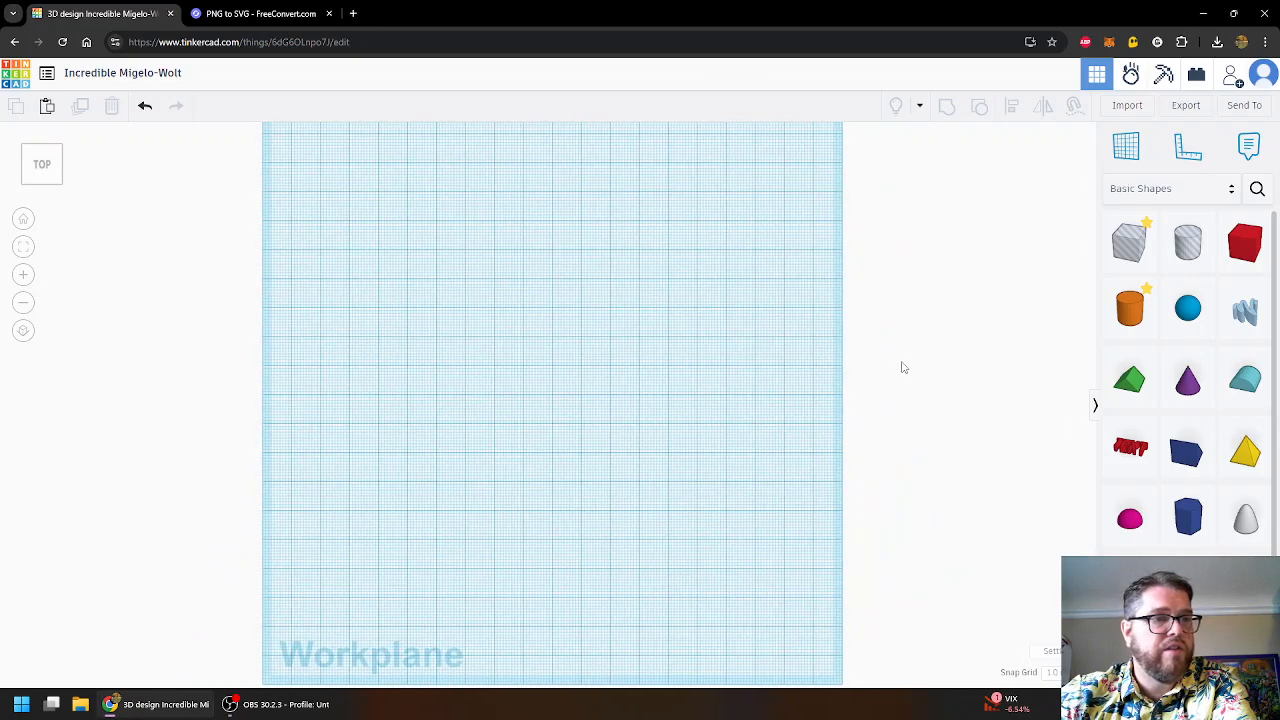
{"action": "scroll", "coordinate": [580, 343], "scroll_direction": "up", "scroll_amount": 1}
{"action": "scroll", "coordinate": [577, 329], "scroll_direction": "down", "scroll_amount": 2}
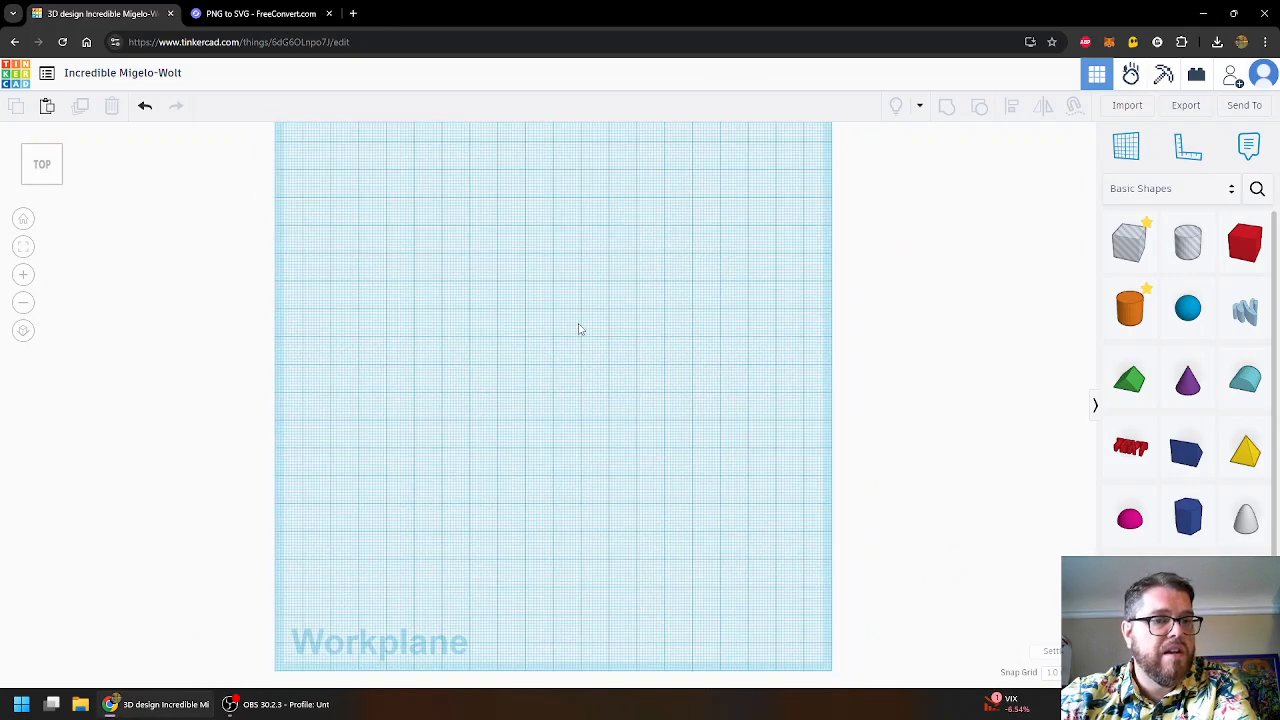
{"action": "middle_click_drag", "start_coordinate": [578, 323], "coordinate": [606, 334]}
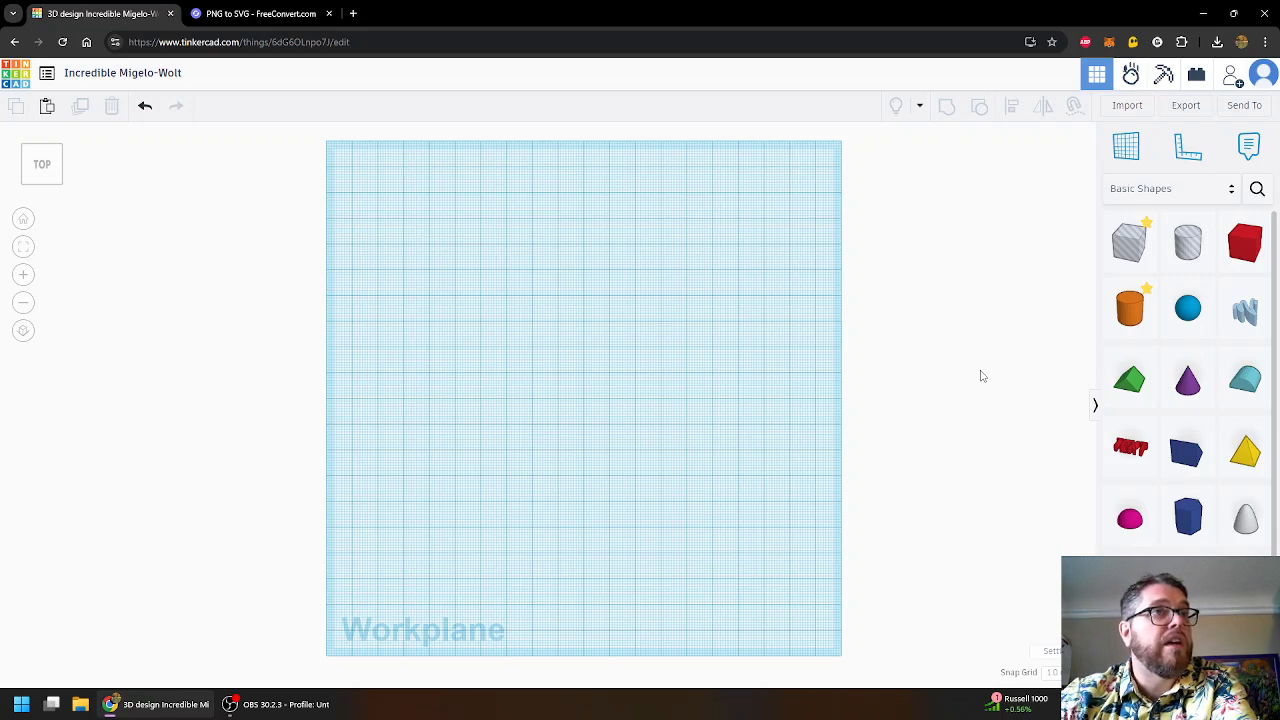
- Place a box on the workplane and stretch its footprint to 80 by 50 mm
{"action": "left_click", "coordinate": [1240, 256]}
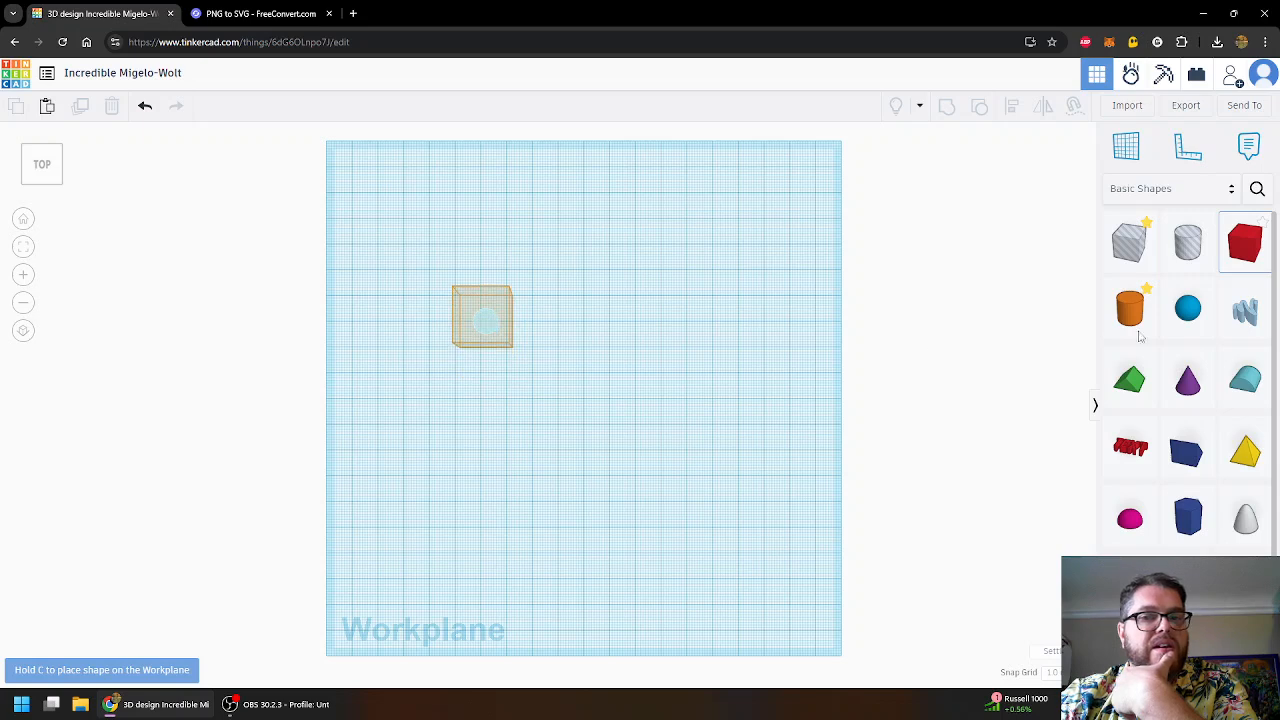
{"action": "left_click", "coordinate": [480, 336]}
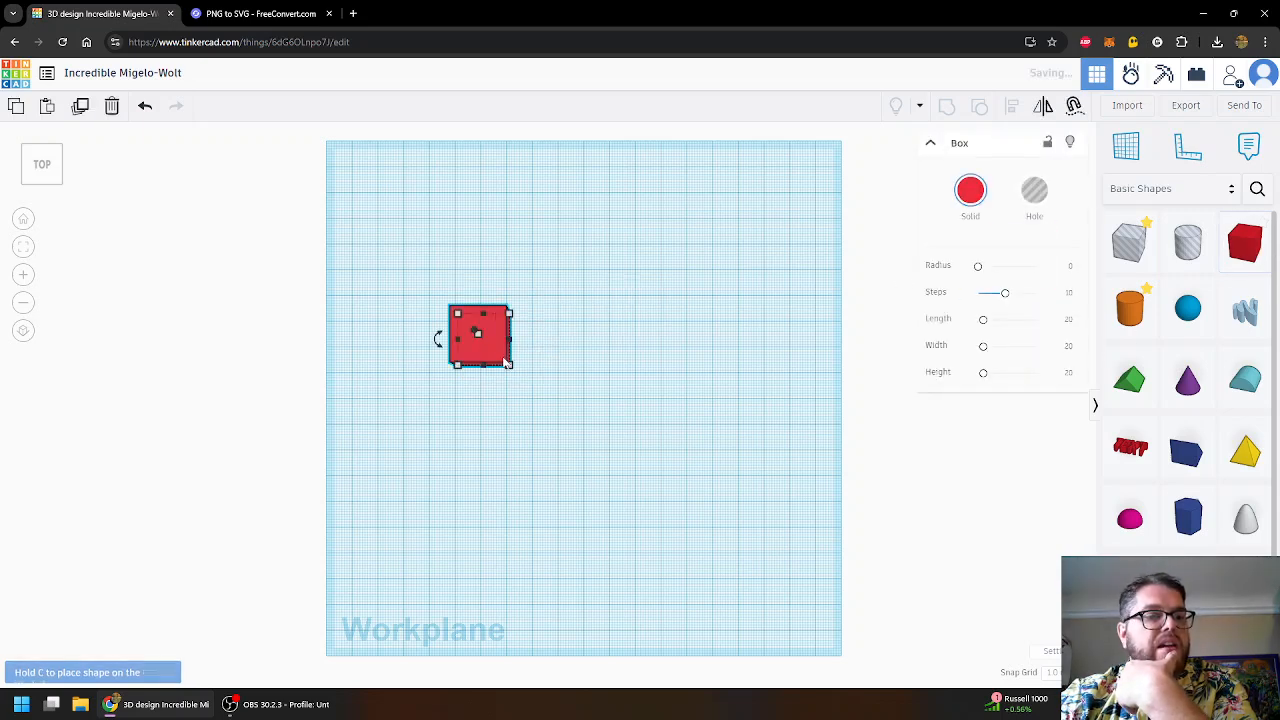
{"action": "left_click_drag", "start_coordinate": [508, 364], "coordinate": [666, 449]}
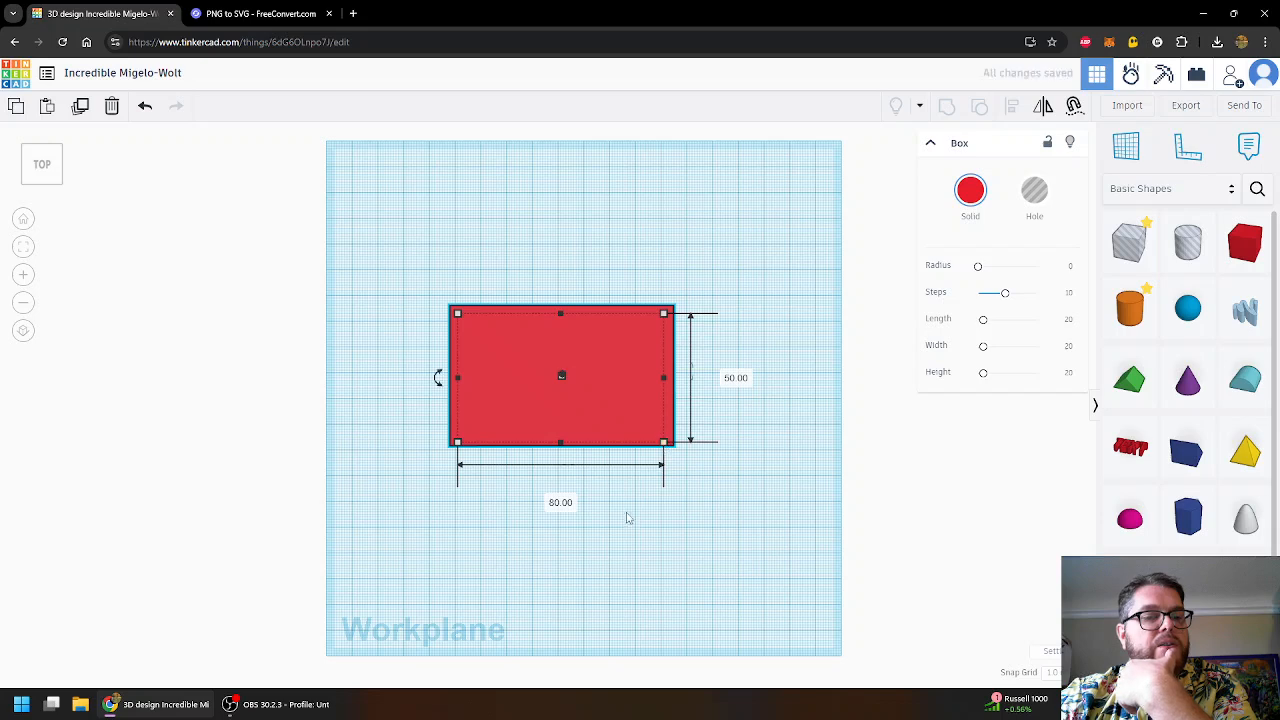
{"action": "left_click", "coordinate": [629, 519]}
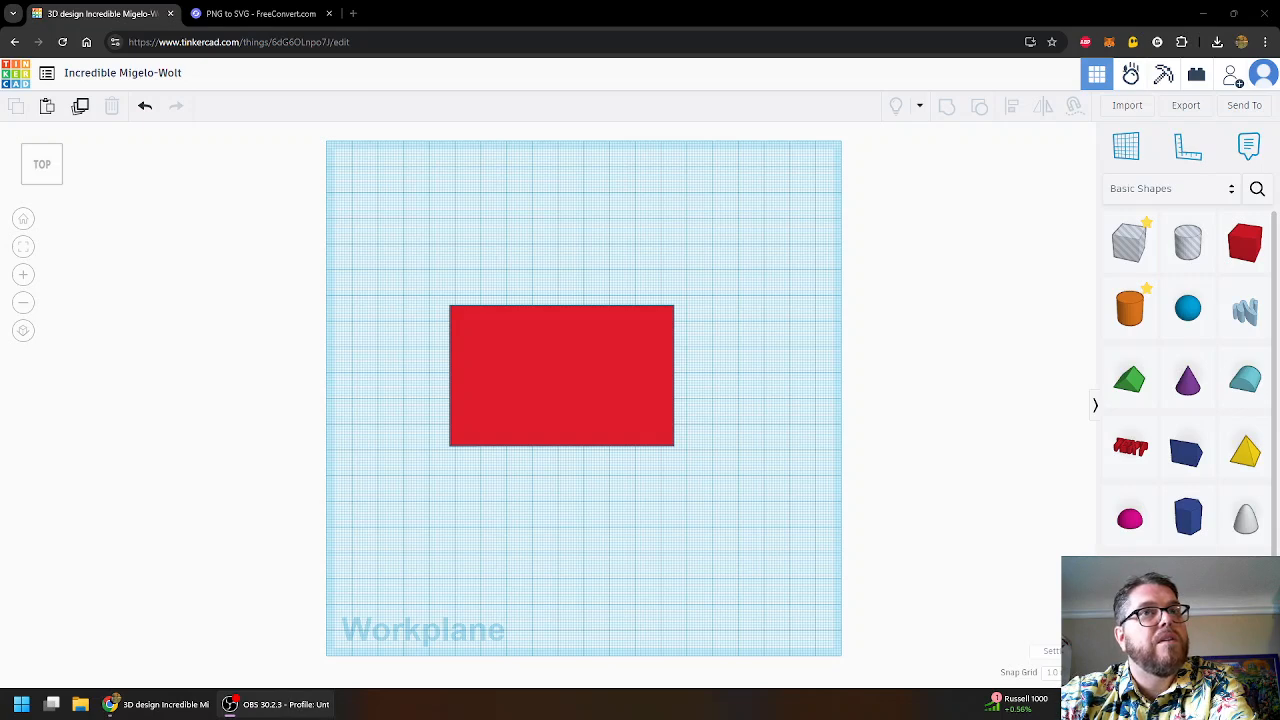
- Orbit to a low angle and drag the red box's lift cone to sink it below the workplane
{"action": "left_click", "coordinate": [873, 352]}
{"action": "right_click_drag", "start_coordinate": [873, 357], "coordinate": [781, 280]}
{"action": "right_click_drag", "start_coordinate": [900, 294], "coordinate": [918, 330]}
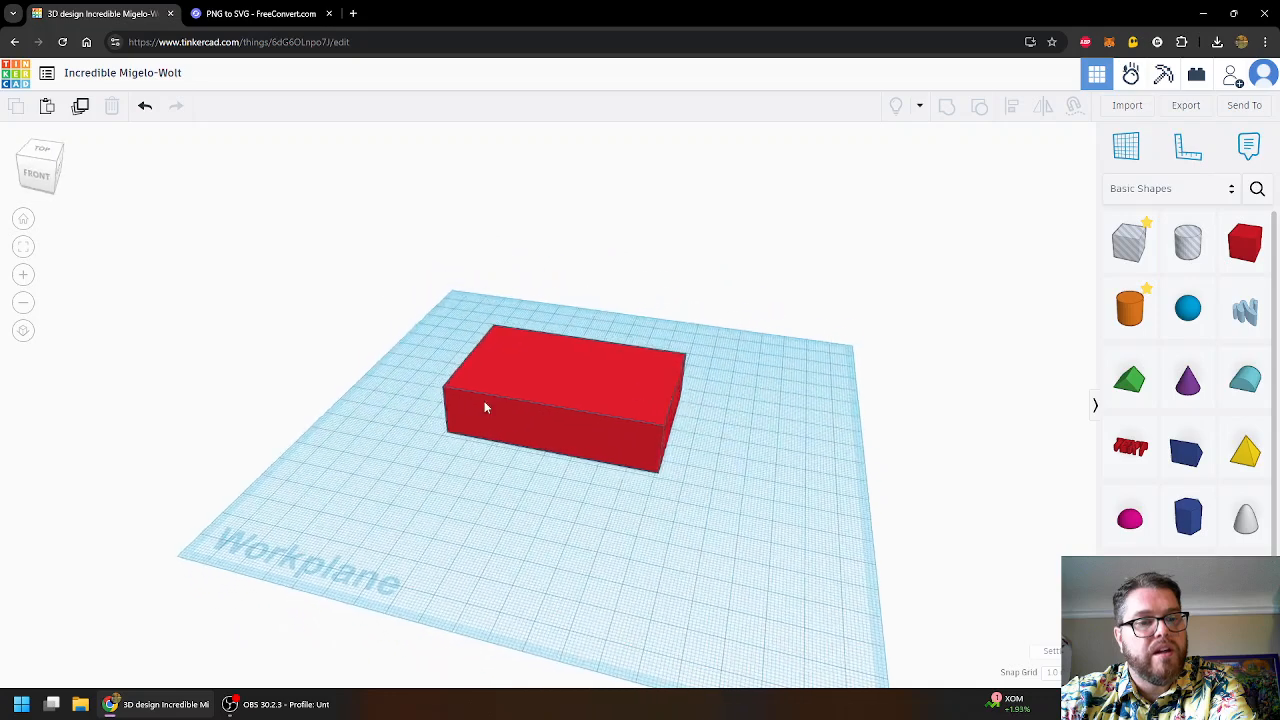
{"action": "left_click", "coordinate": [562, 383]}
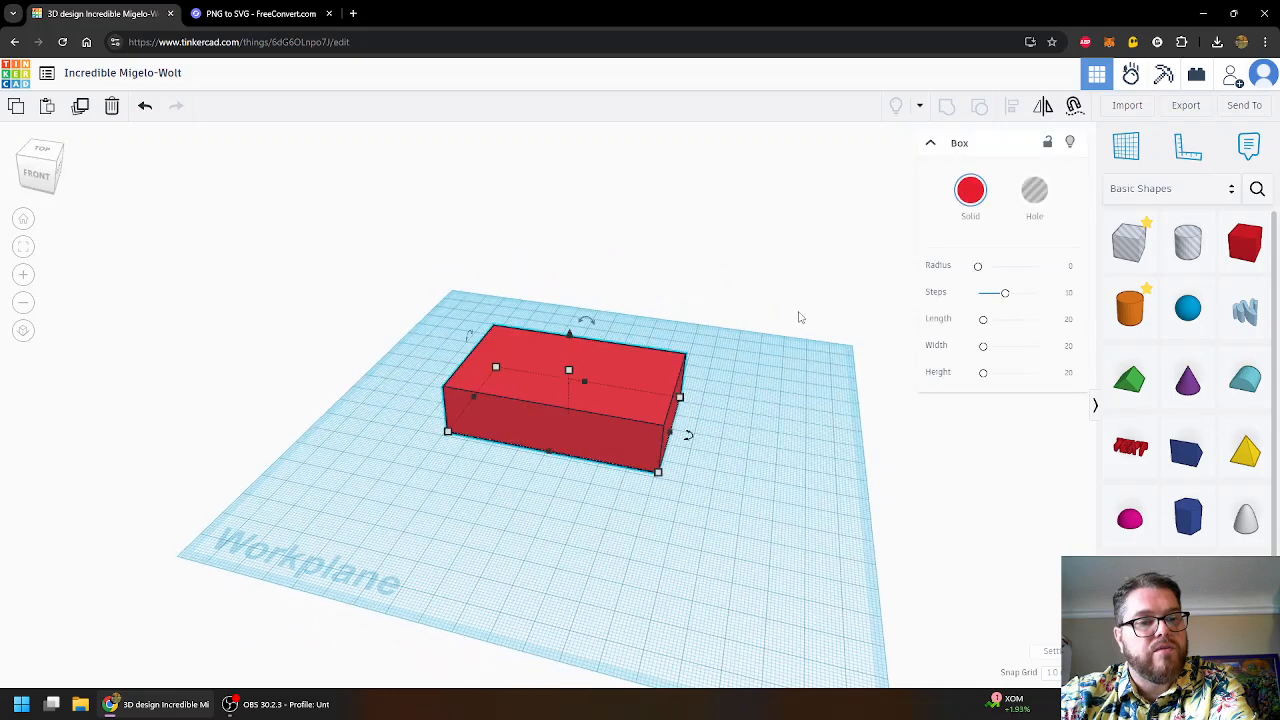
{"action": "right_click_drag", "start_coordinate": [666, 294], "coordinate": [571, 334]}
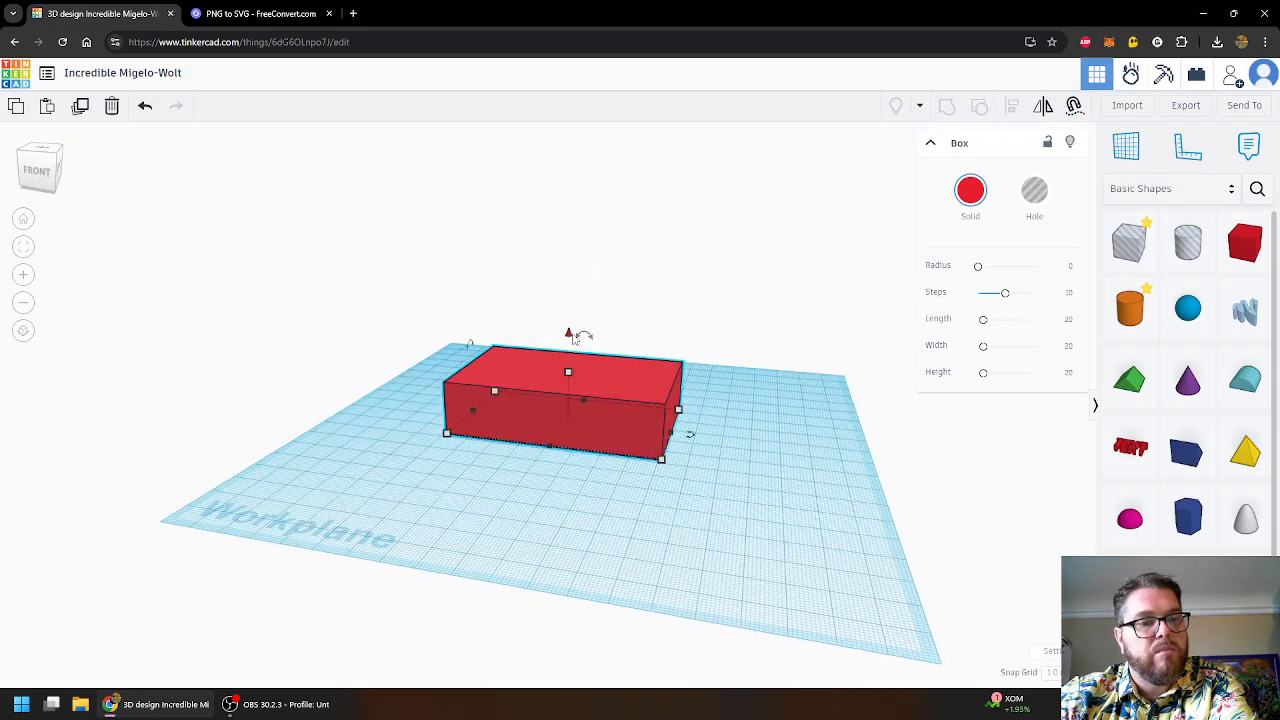
{"action": "left_click_drag", "start_coordinate": [569, 334], "coordinate": [604, 328]}
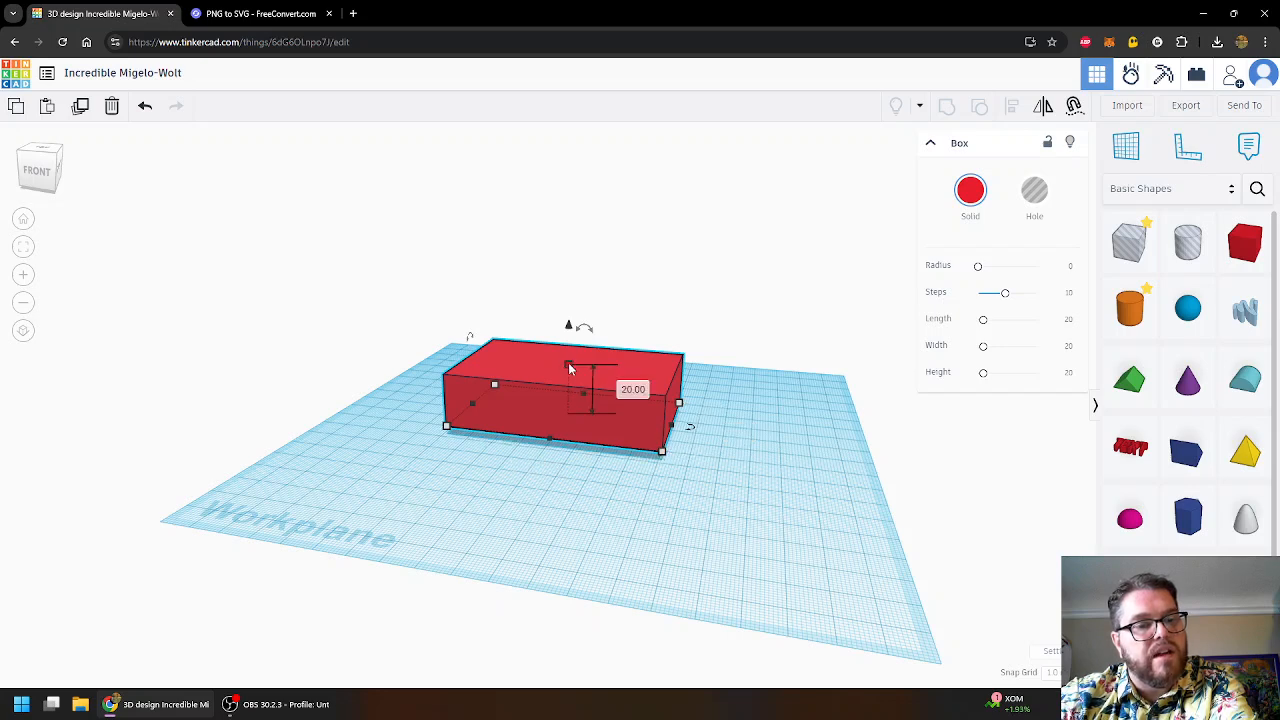
{"action": "scroll", "coordinate": [612, 480], "scroll_direction": "up", "scroll_amount": 2}
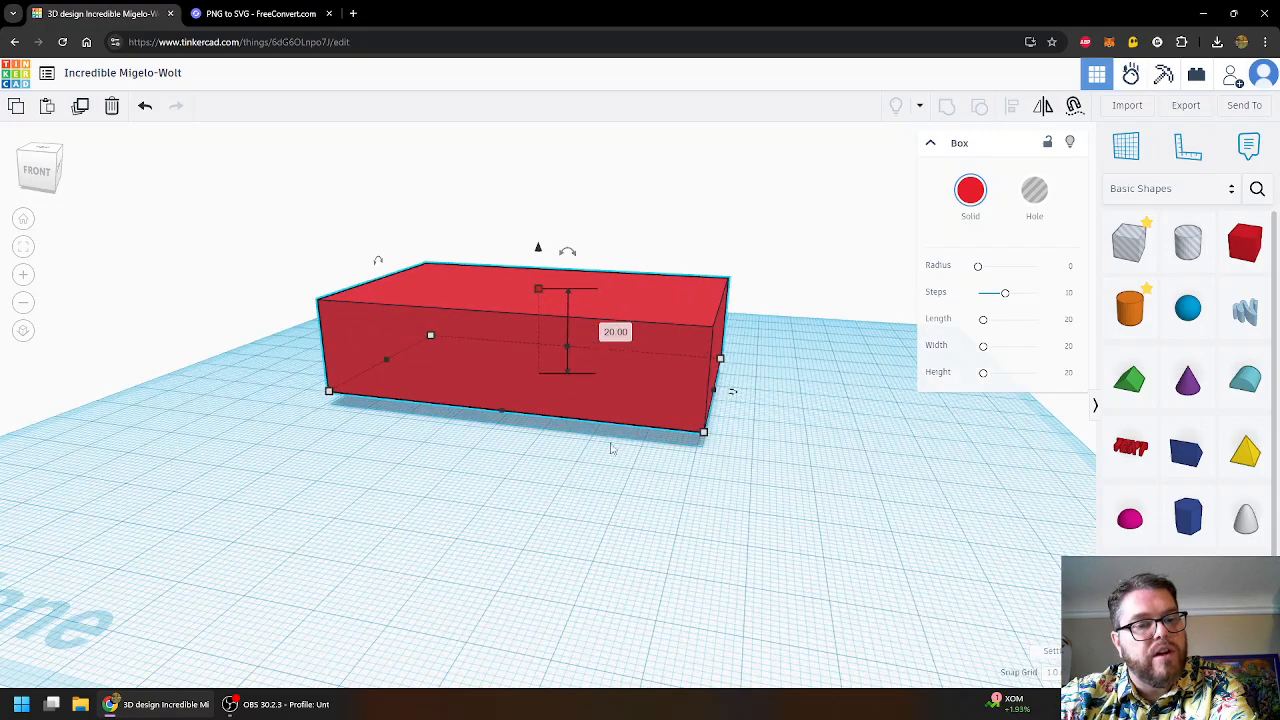
{"action": "scroll", "coordinate": [608, 446], "scroll_direction": "up", "scroll_amount": 3}
{"action": "scroll", "coordinate": [610, 447], "scroll_direction": "down", "scroll_amount": 1}
{"action": "scroll", "coordinate": [610, 447], "scroll_direction": "down", "scroll_amount": 3}
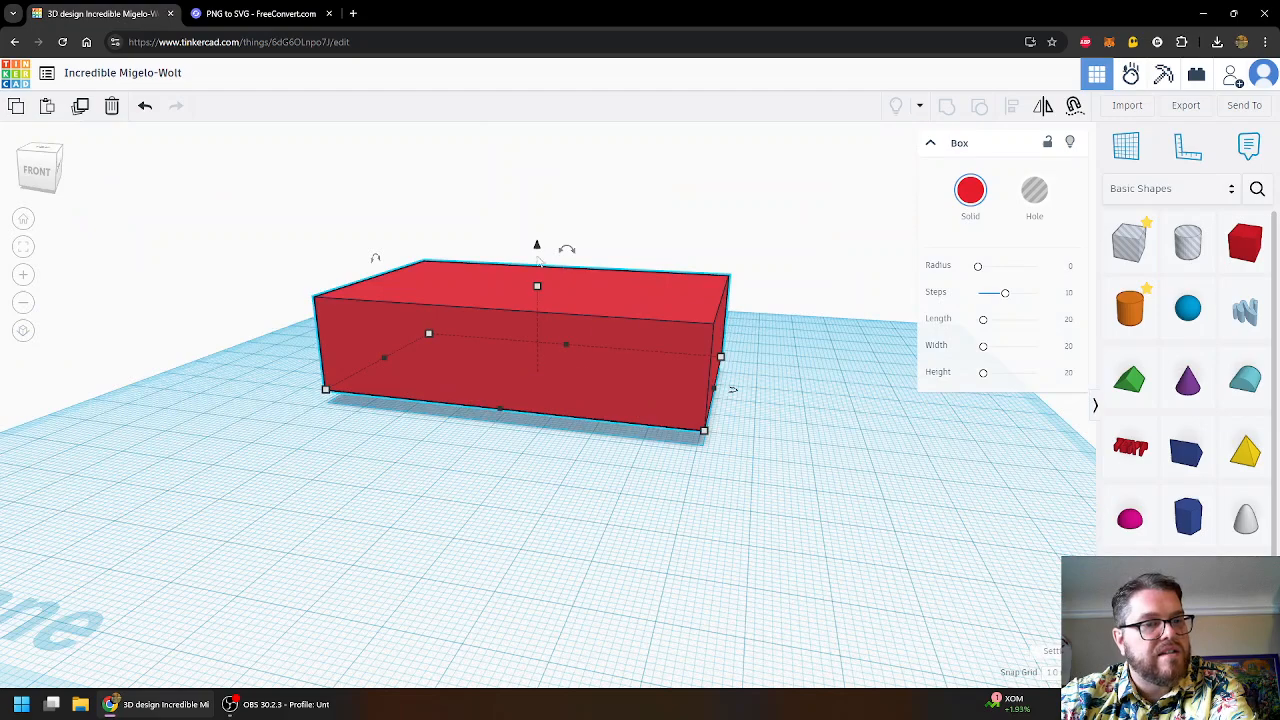
- Set the red box's elevation to 0 so it sits on the workplane
{"action": "left_click", "coordinate": [601, 522]}
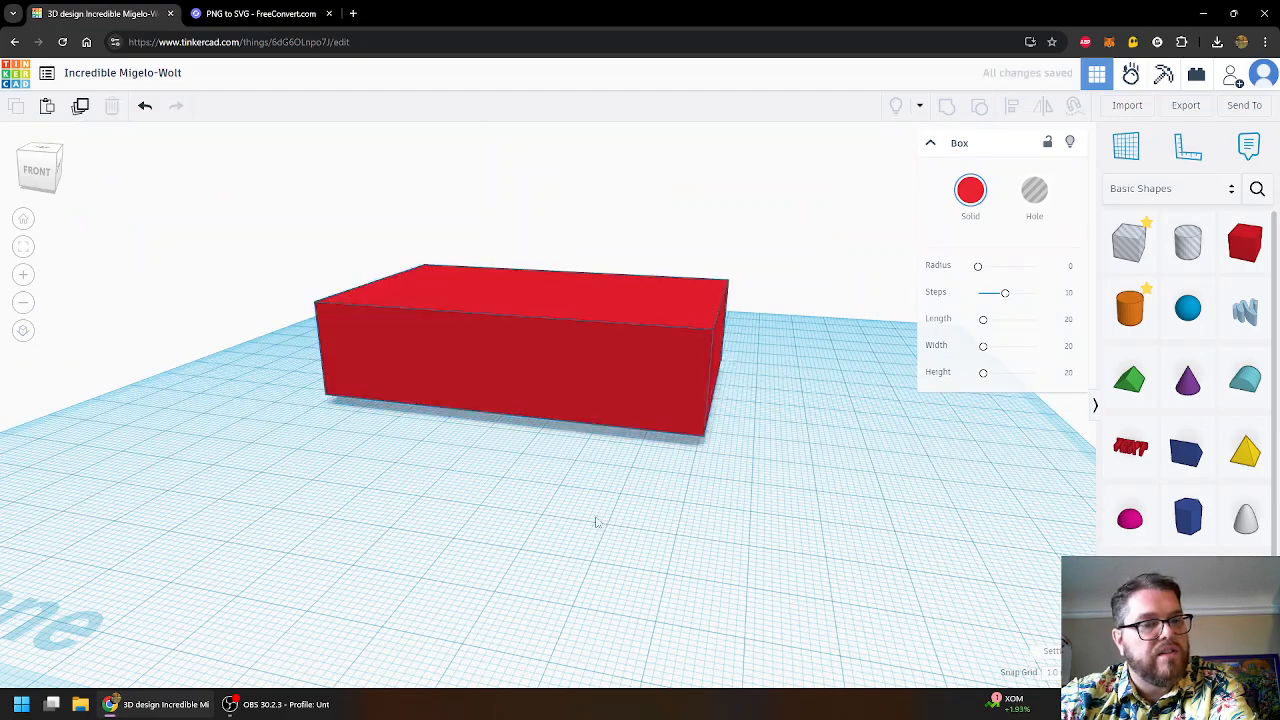
{"action": "right_click_drag", "start_coordinate": [526, 511], "coordinate": [520, 380]}
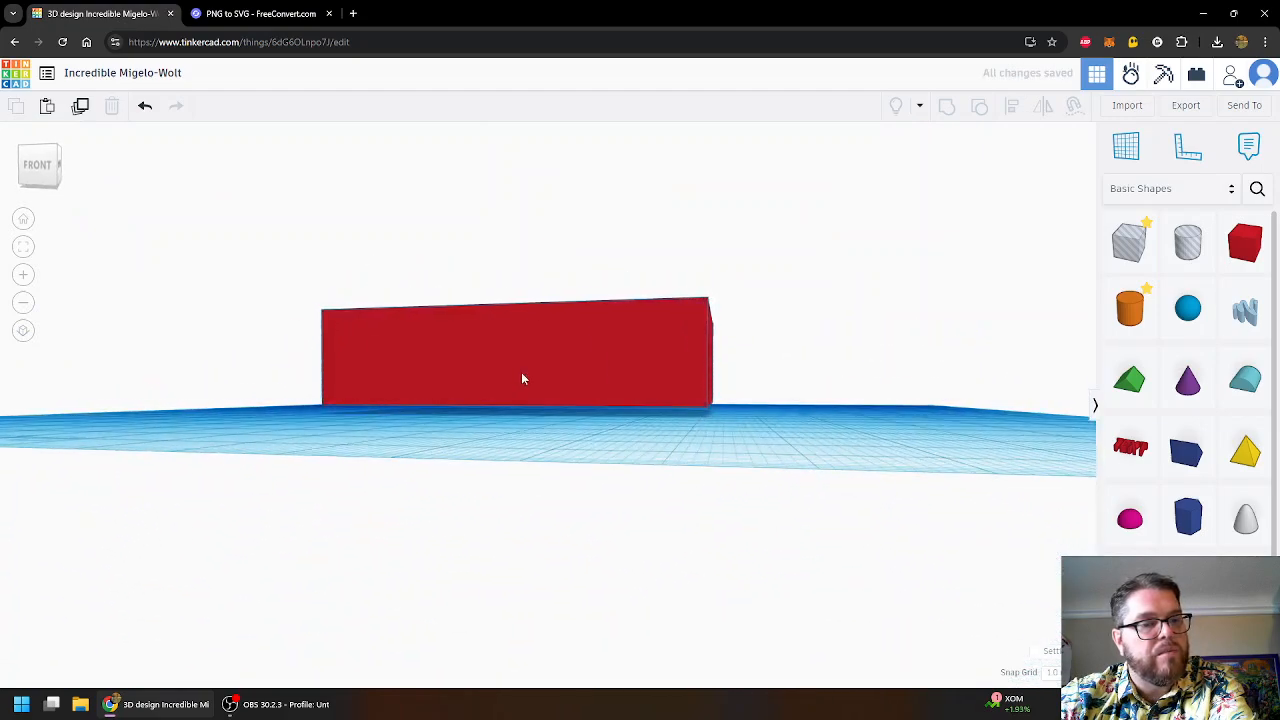
{"action": "left_click", "coordinate": [520, 380]}
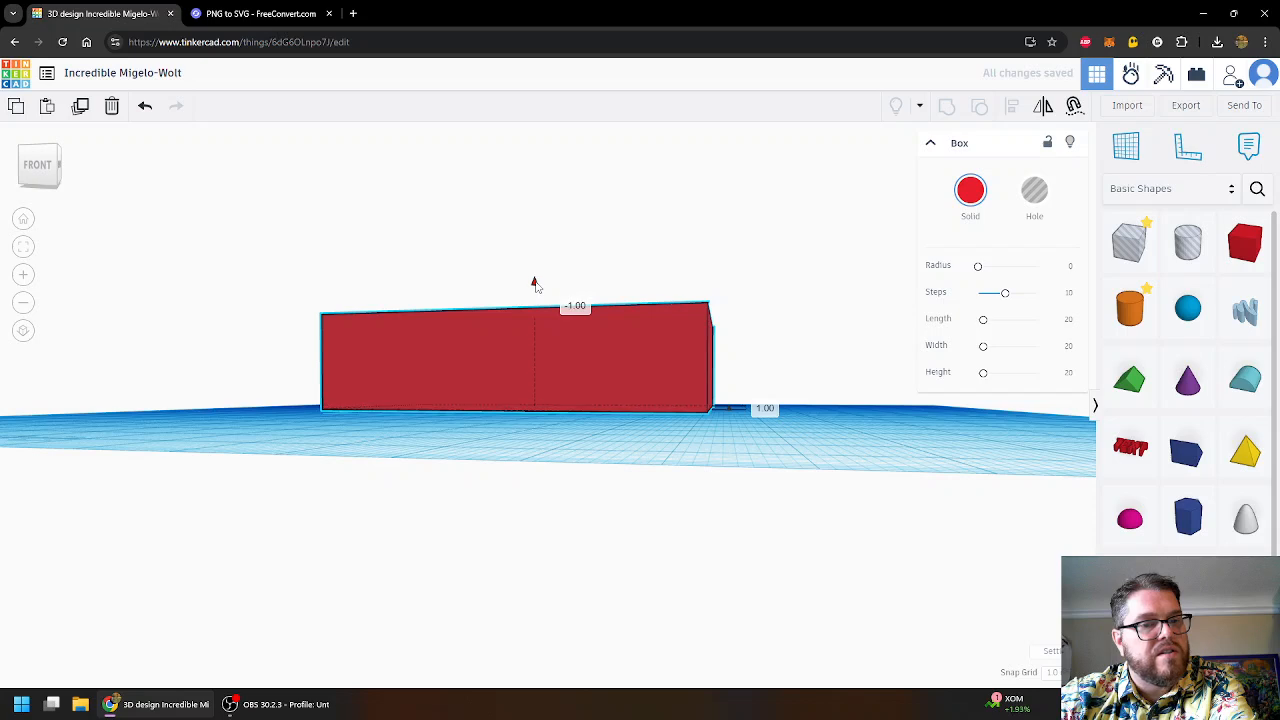
{"action": "left_click", "coordinate": [764, 408]}
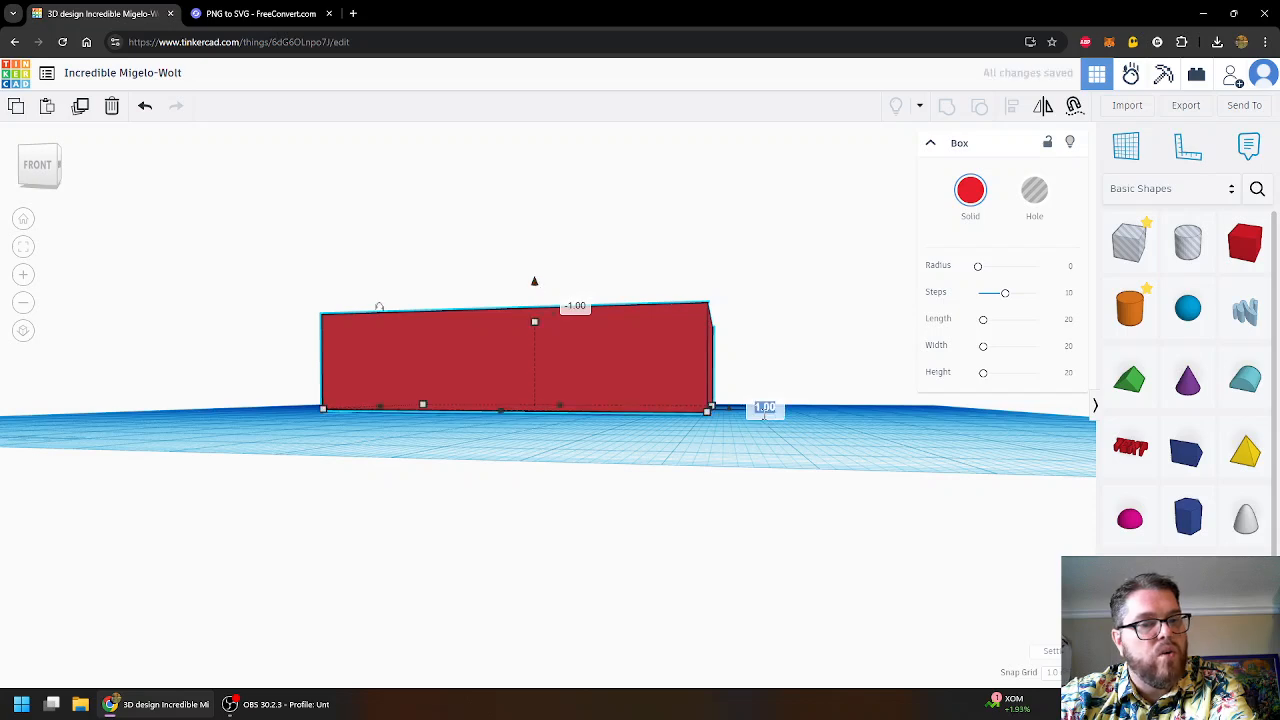
{"action": "type", "text": "0"}
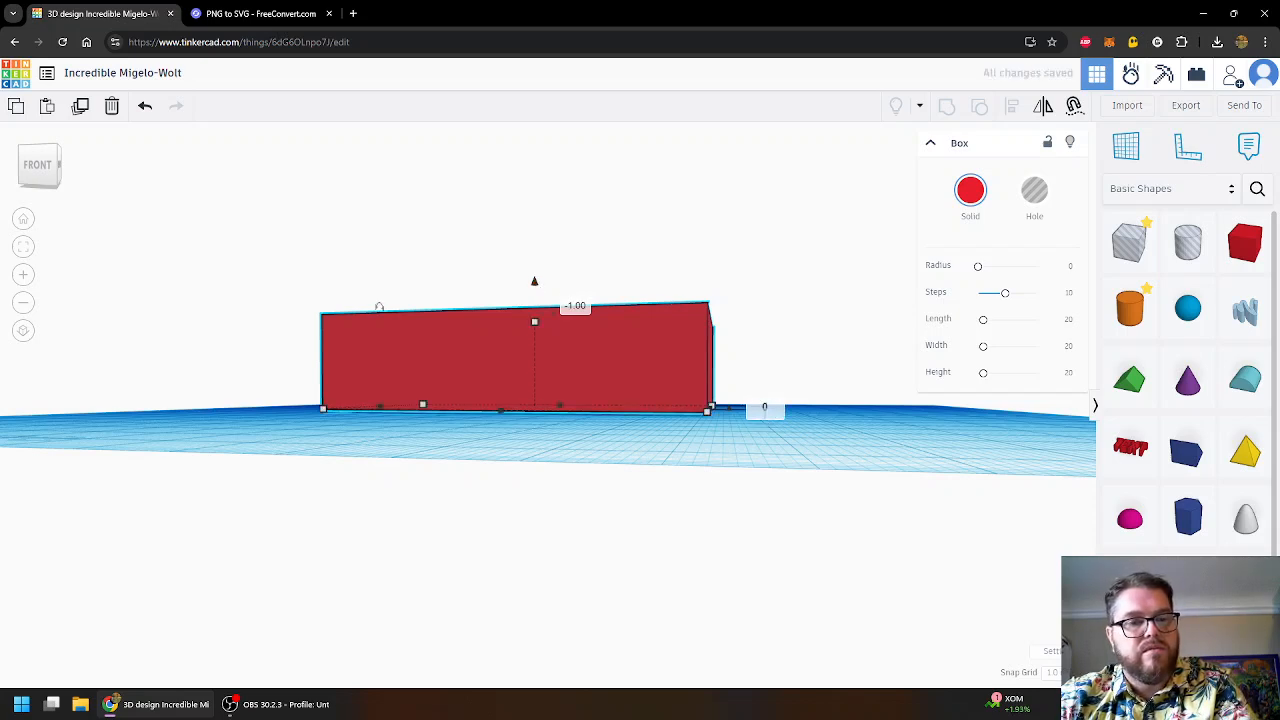
{"action": "key", "text": "Return"}
- Tilt and zoom out the view to look down on the box
{"action": "right_click_drag", "start_coordinate": [809, 283], "coordinate": [811, 347]}
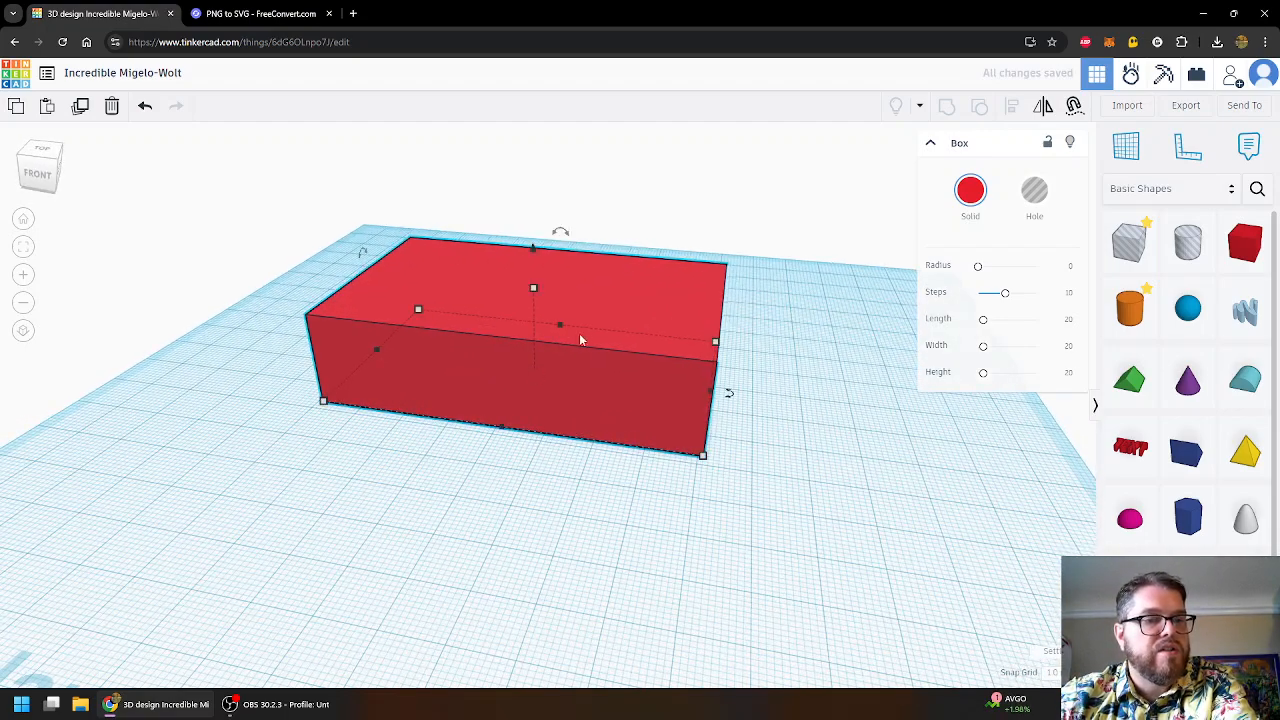
{"action": "right_click_drag", "start_coordinate": [788, 253], "coordinate": [825, 342]}
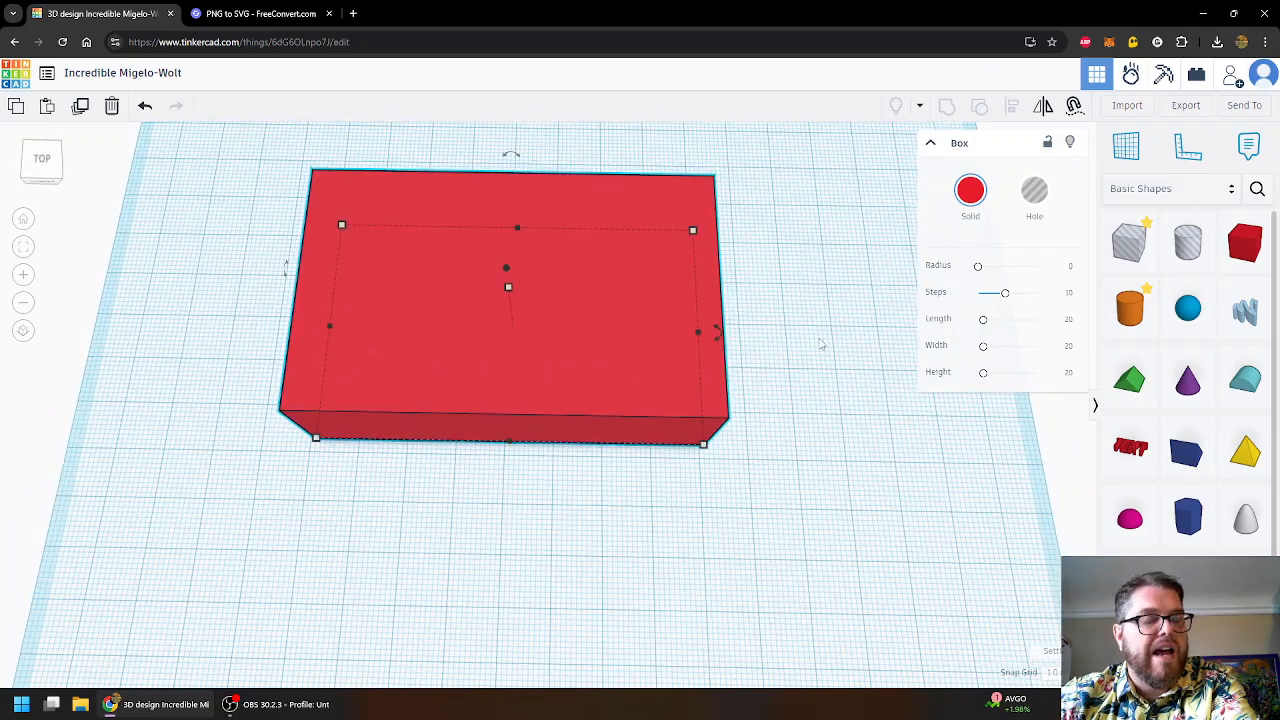
{"action": "scroll", "coordinate": [820, 344], "scroll_direction": "down", "scroll_amount": 2}
{"action": "scroll", "coordinate": [808, 350], "scroll_direction": "down", "scroll_amount": 1}
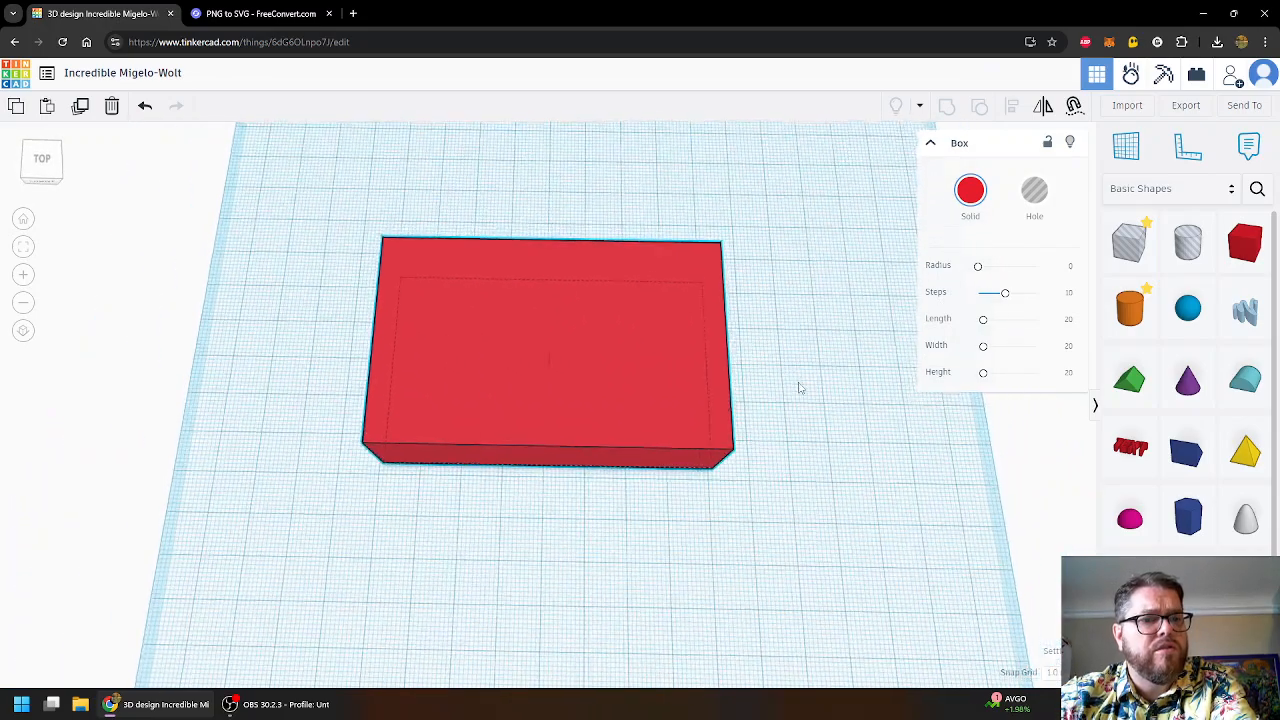
{"action": "scroll", "coordinate": [785, 330], "scroll_direction": "down", "scroll_amount": 2}
{"action": "scroll", "coordinate": [800, 320], "scroll_direction": "down", "scroll_amount": 1}
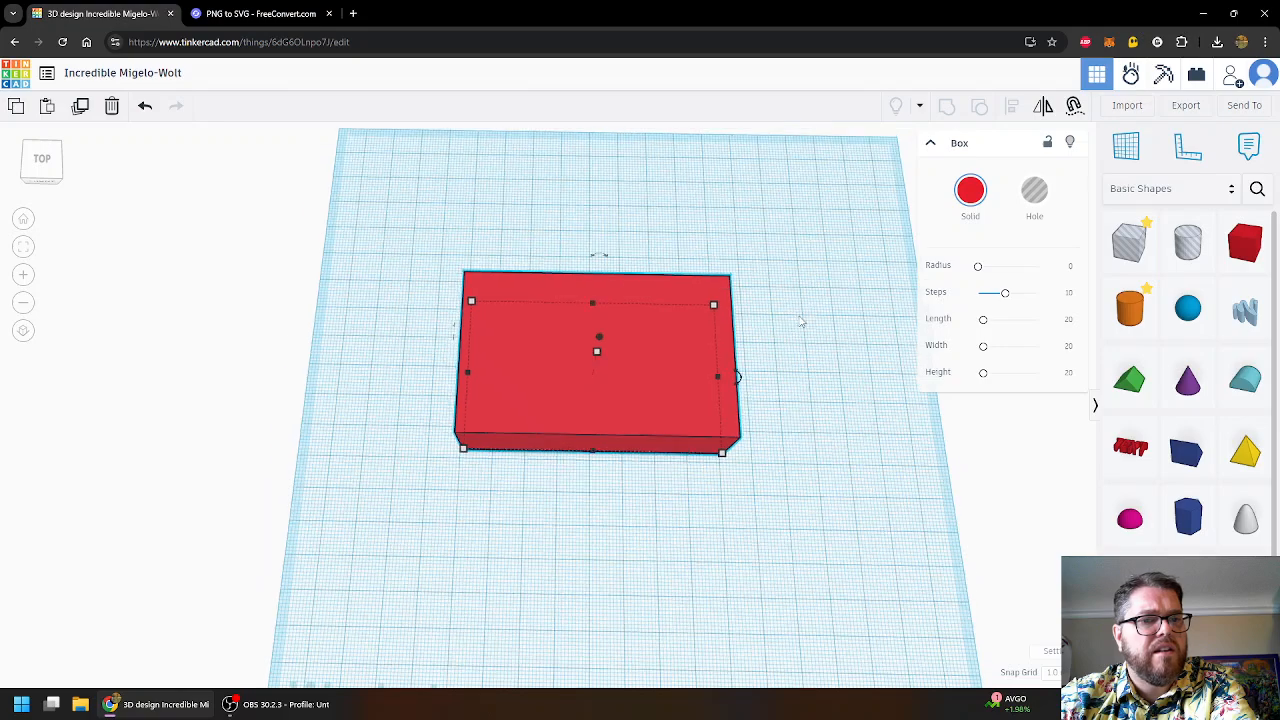
- Snap to the top view, then orbit, zoom and pan to frame the box
{"action": "left_click", "coordinate": [58, 163]}
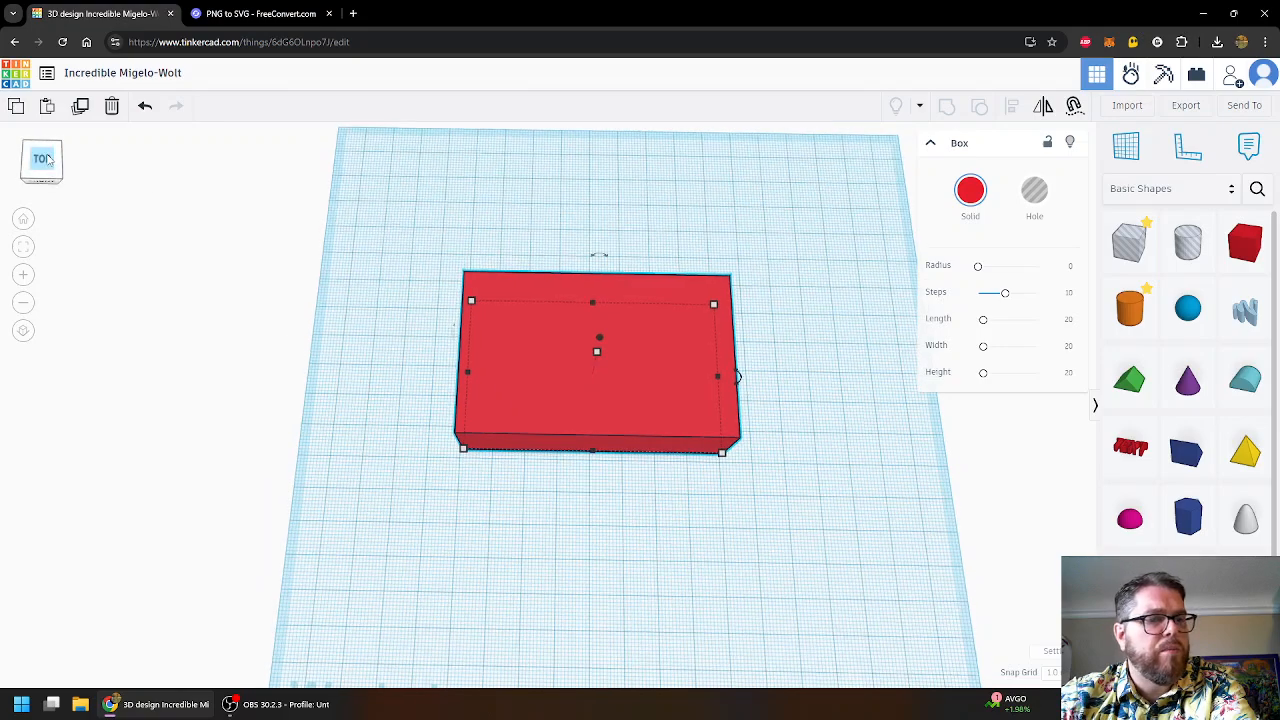
{"action": "middle_click_drag", "start_coordinate": [256, 293], "coordinate": [153, 267]}
{"action": "right_click_drag", "start_coordinate": [840, 477], "coordinate": [843, 377]}
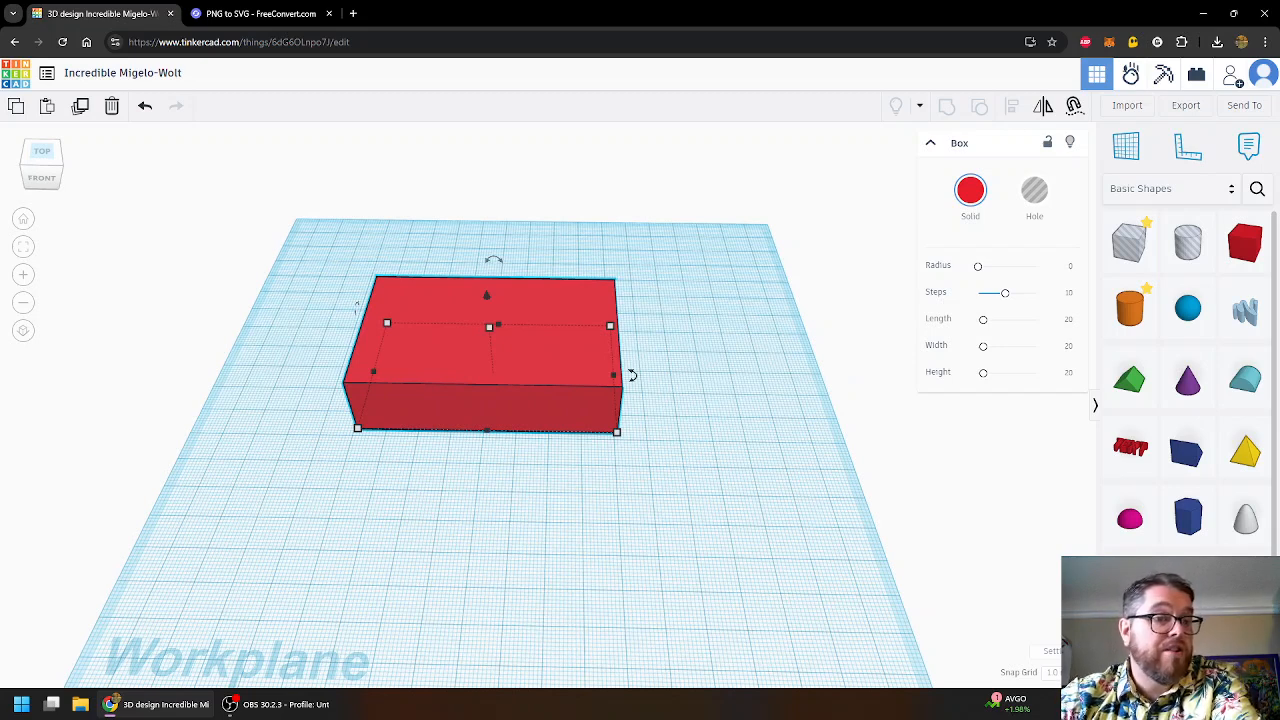
{"action": "middle_click_drag", "start_coordinate": [138, 286], "coordinate": [187, 331]}
{"action": "scroll", "coordinate": [189, 335], "scroll_direction": "up", "scroll_amount": 1}
{"action": "middle_click_drag", "start_coordinate": [211, 393], "coordinate": [146, 323]}
{"action": "scroll", "coordinate": [185, 343], "scroll_direction": "up", "scroll_amount": 1}
{"action": "middle_click_drag", "start_coordinate": [286, 331], "coordinate": [157, 343]}
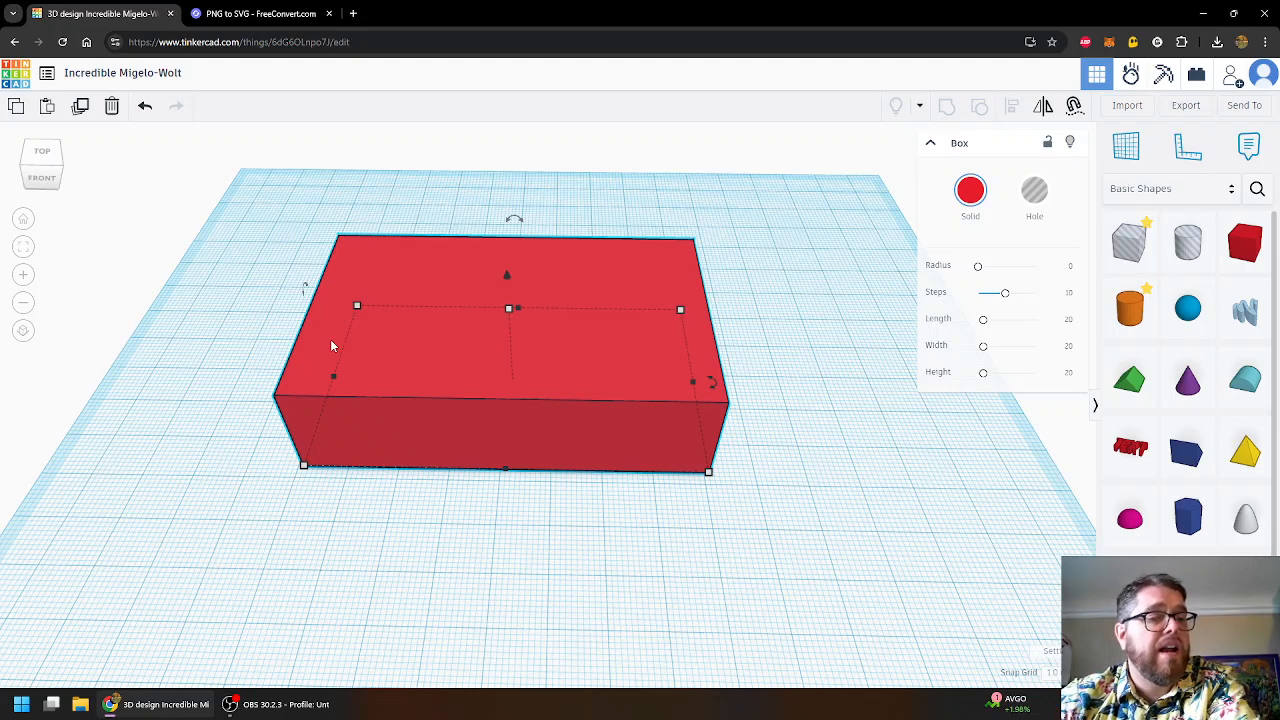
- Switch to the FreeConvert PNG to SVG converter tab
{"action": "left_click", "coordinate": [252, 18]}
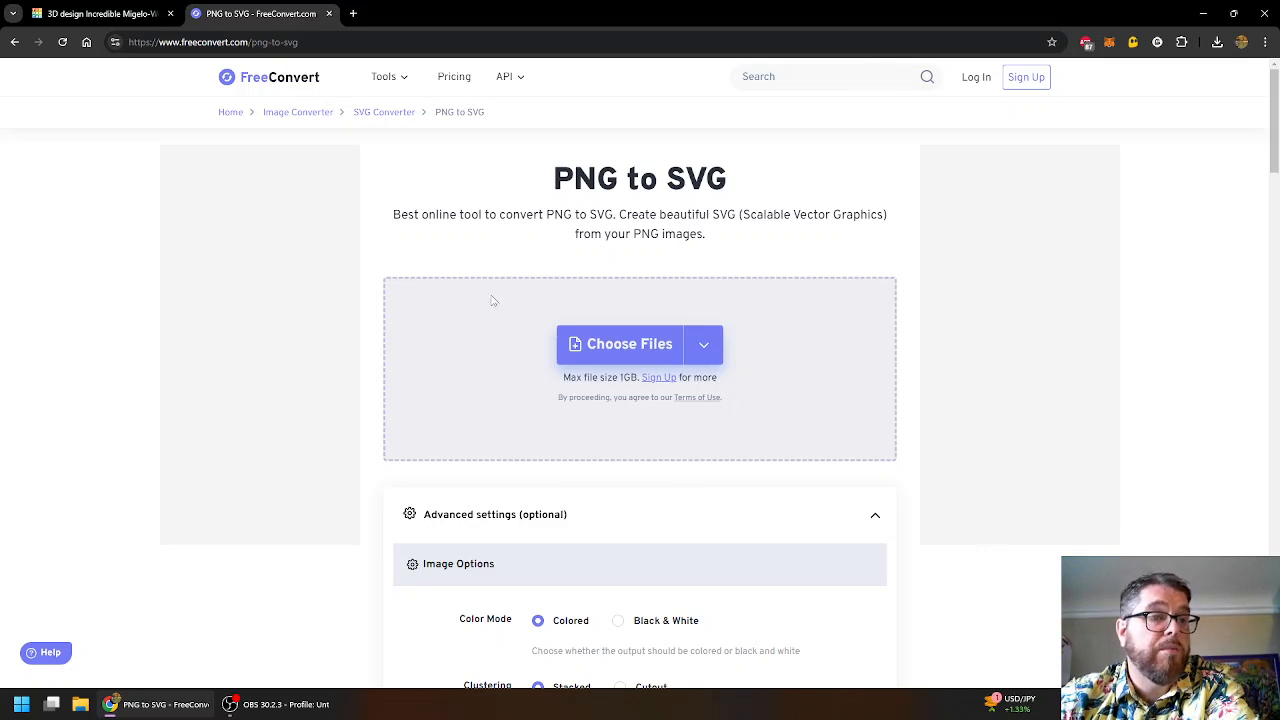
- Upload LOGO_DAMDAMS.png from Desktop > Projects > Screen Printing > 3D Printed Stamp
{"action": "mouse_move", "coordinate": [631, 345]}
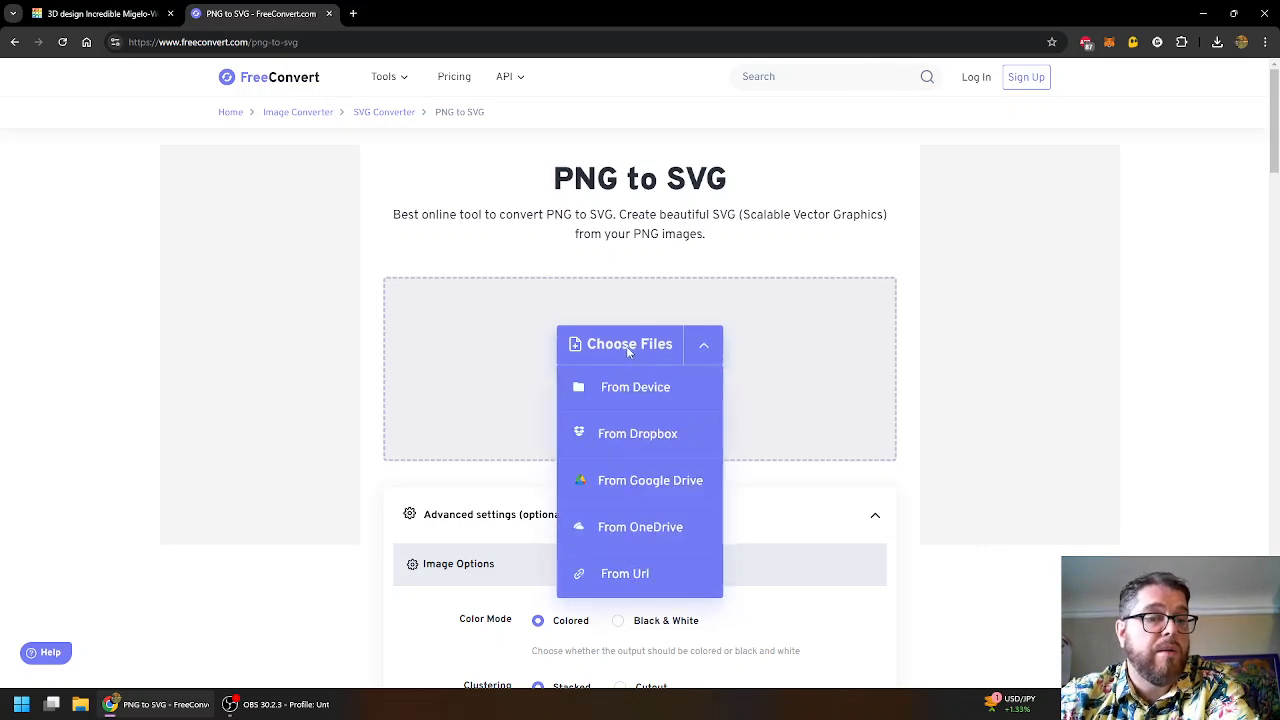
{"action": "left_click", "coordinate": [619, 398]}
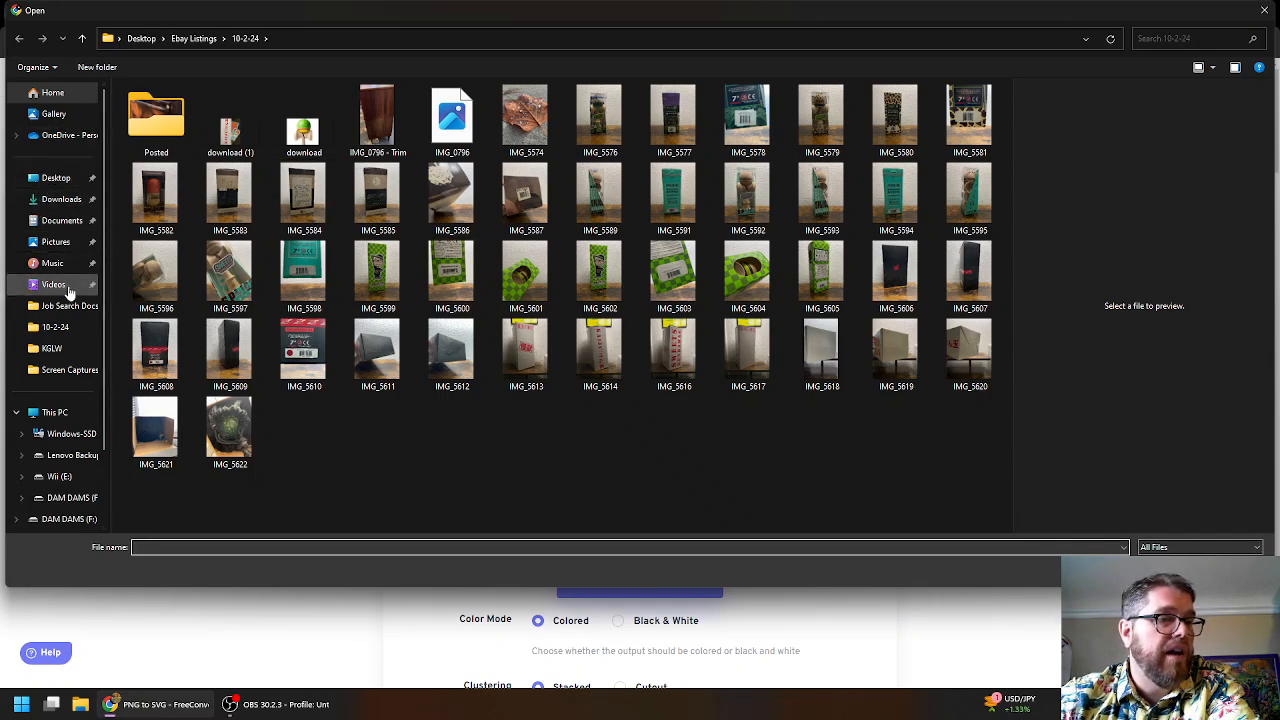
{"action": "left_click", "coordinate": [65, 372]}
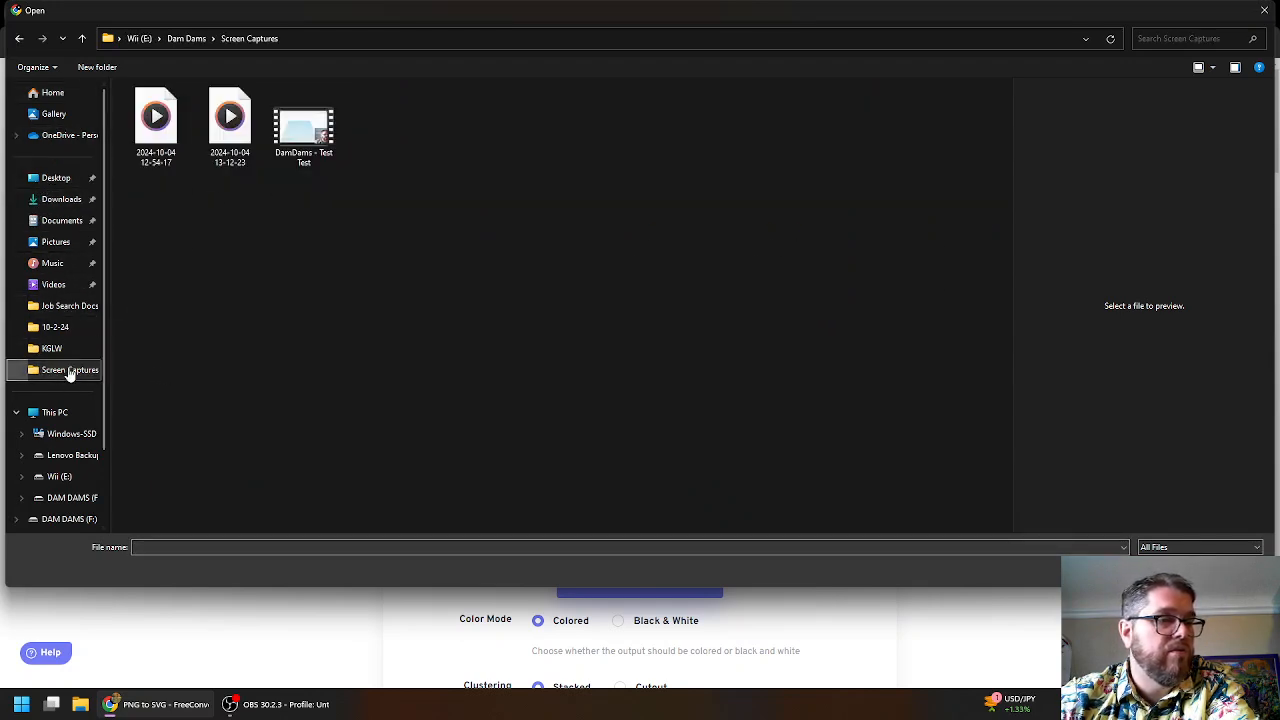
{"action": "left_click", "coordinate": [58, 179]}
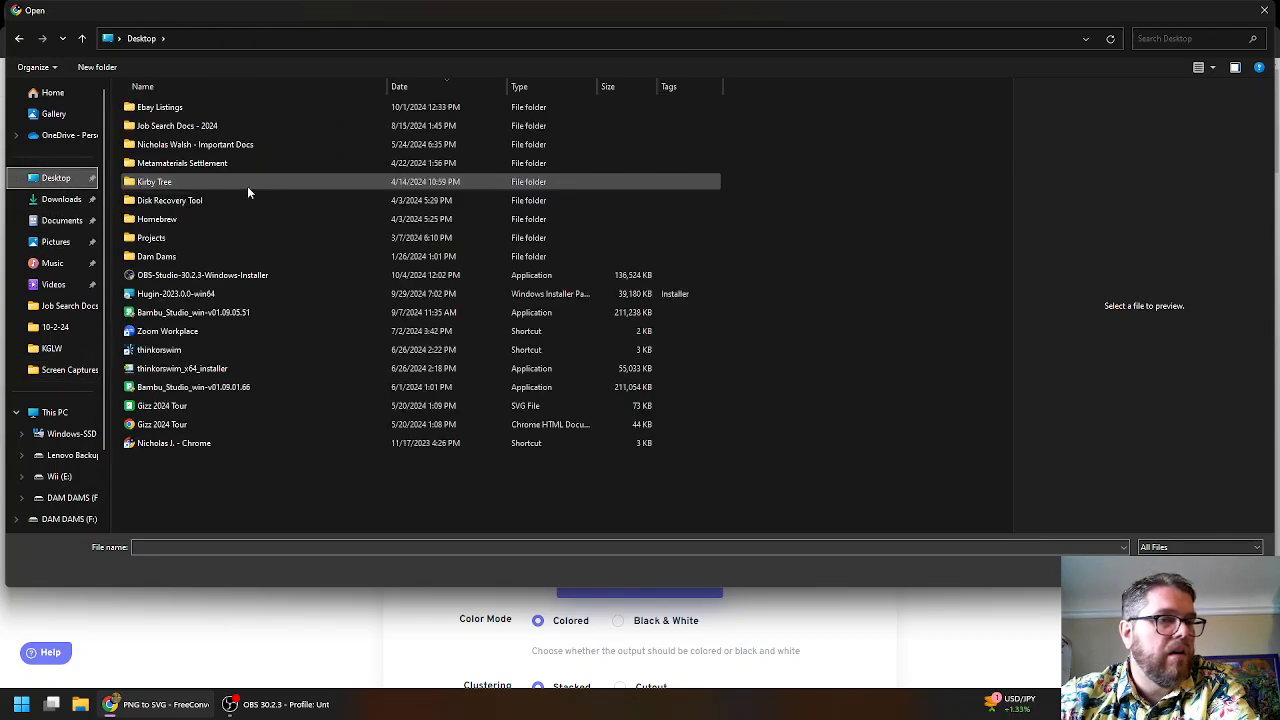
{"action": "double_click", "coordinate": [165, 238]}
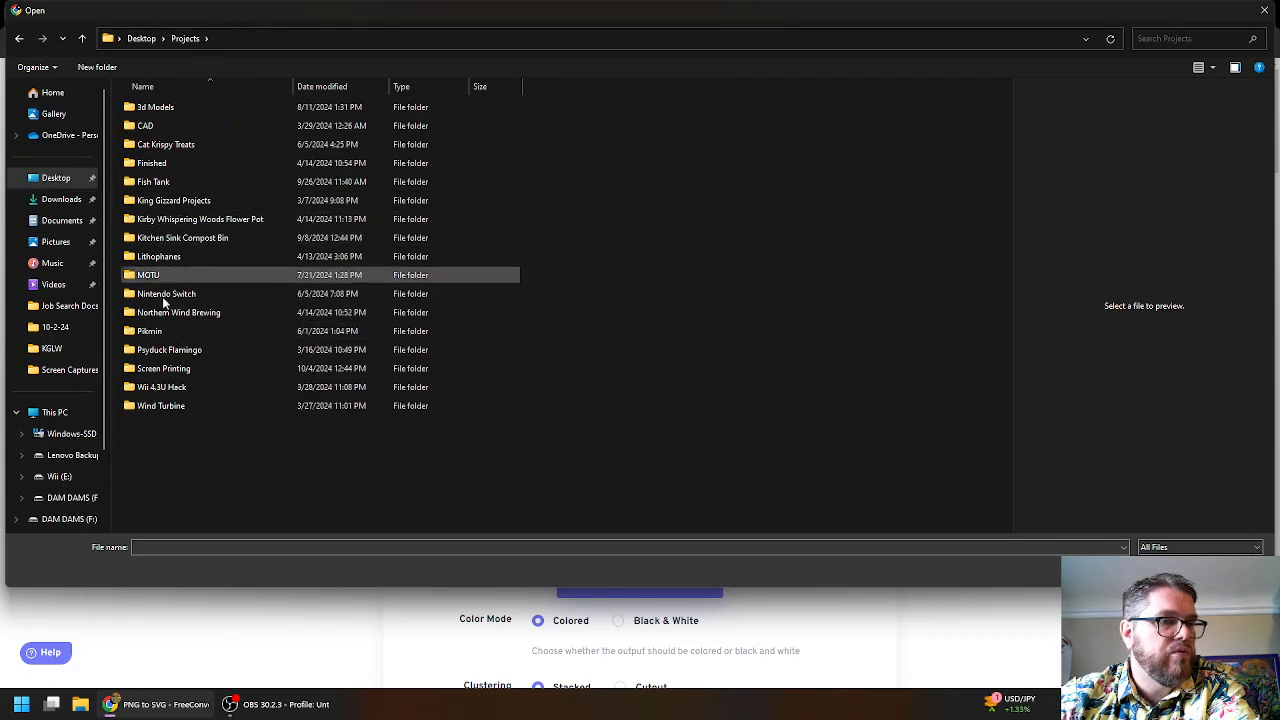
{"action": "double_click", "coordinate": [170, 369]}
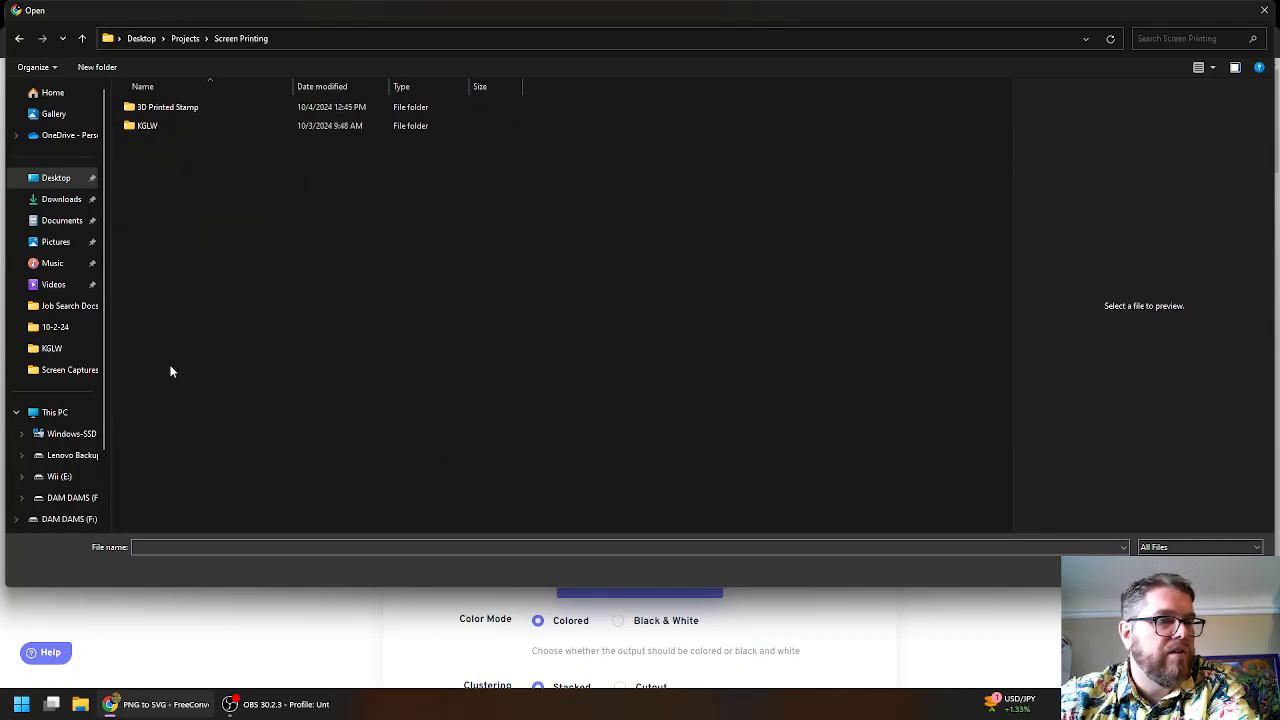
{"action": "double_click", "coordinate": [175, 108]}
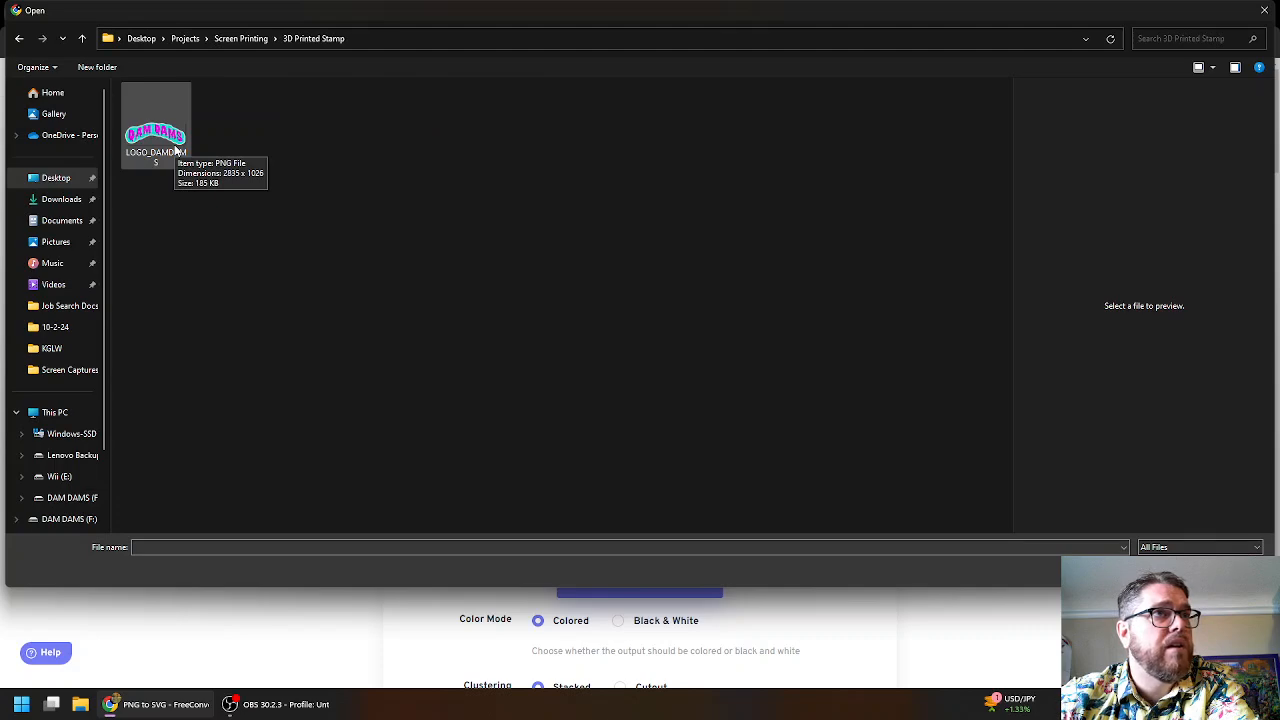
{"action": "double_click", "coordinate": [175, 150]}
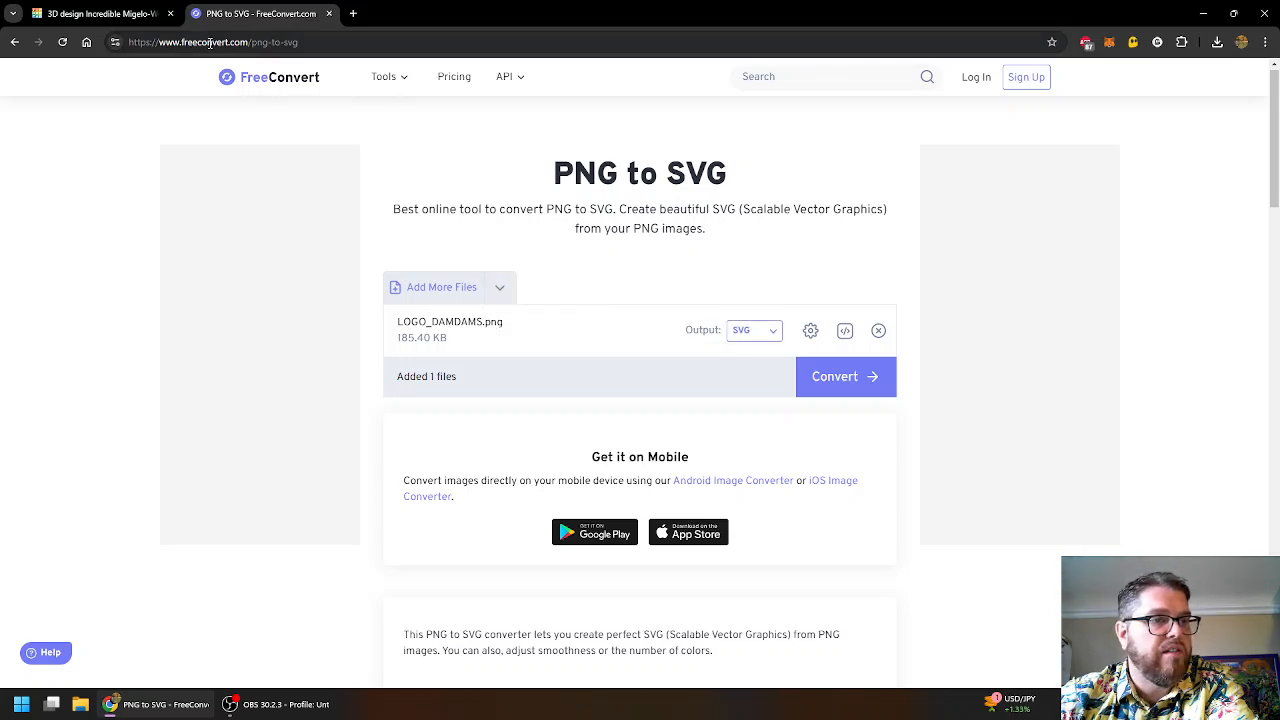
- Convert the logo to SVG and save LOGO_DAMDAMS.svg to the device
{"action": "left_click", "coordinate": [842, 384]}
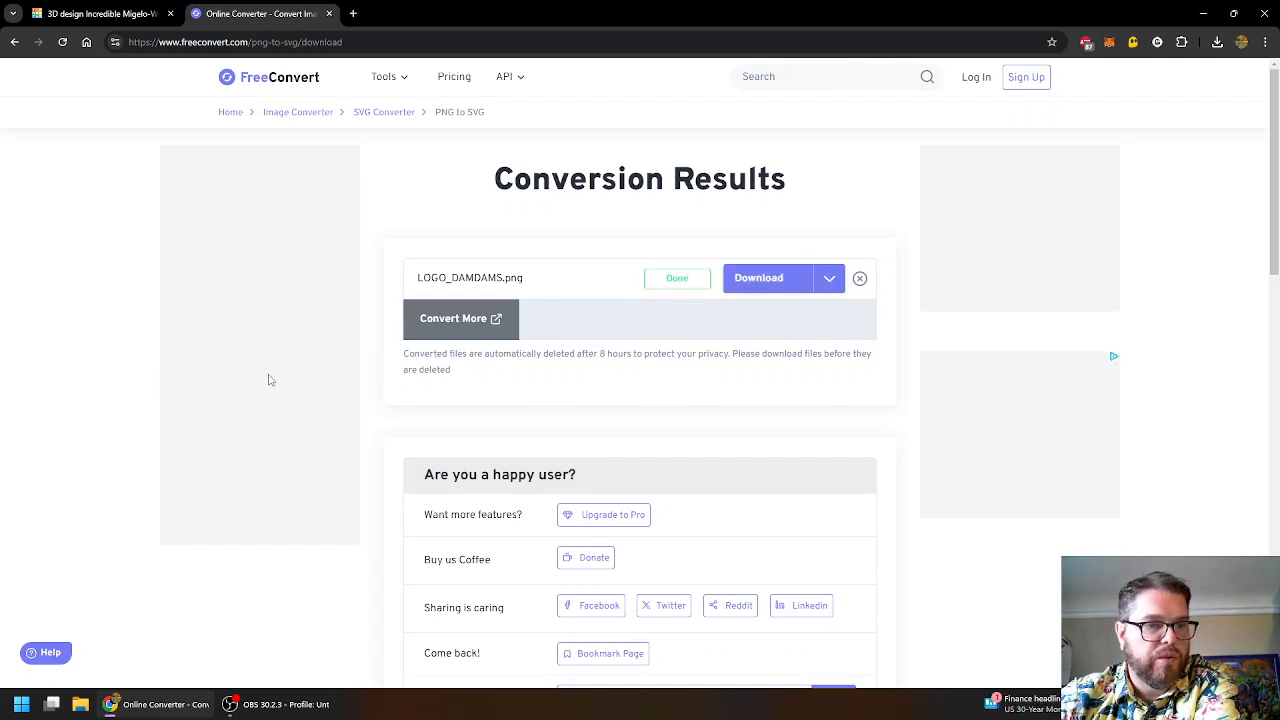
{"action": "scroll", "coordinate": [275, 375], "scroll_direction": "down", "scroll_amount": 3}
{"action": "scroll", "coordinate": [280, 371], "scroll_direction": "up", "scroll_amount": 3}
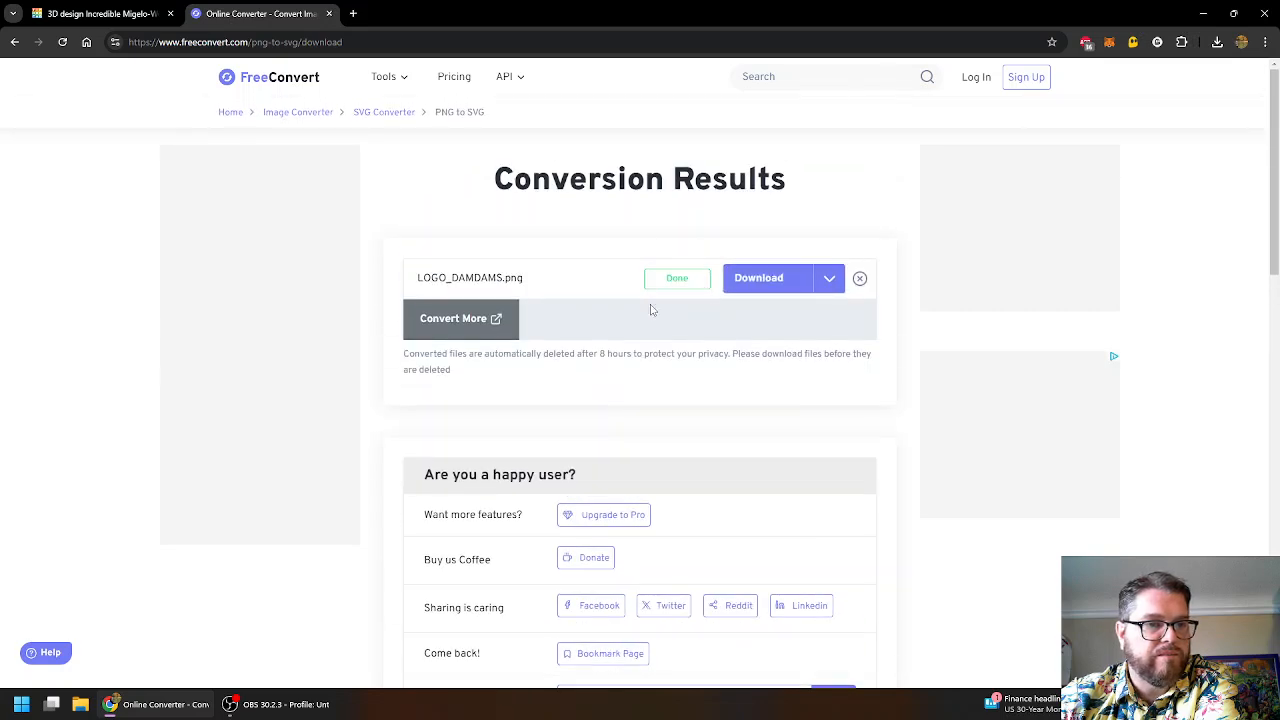
{"action": "mouse_move", "coordinate": [766, 287]}
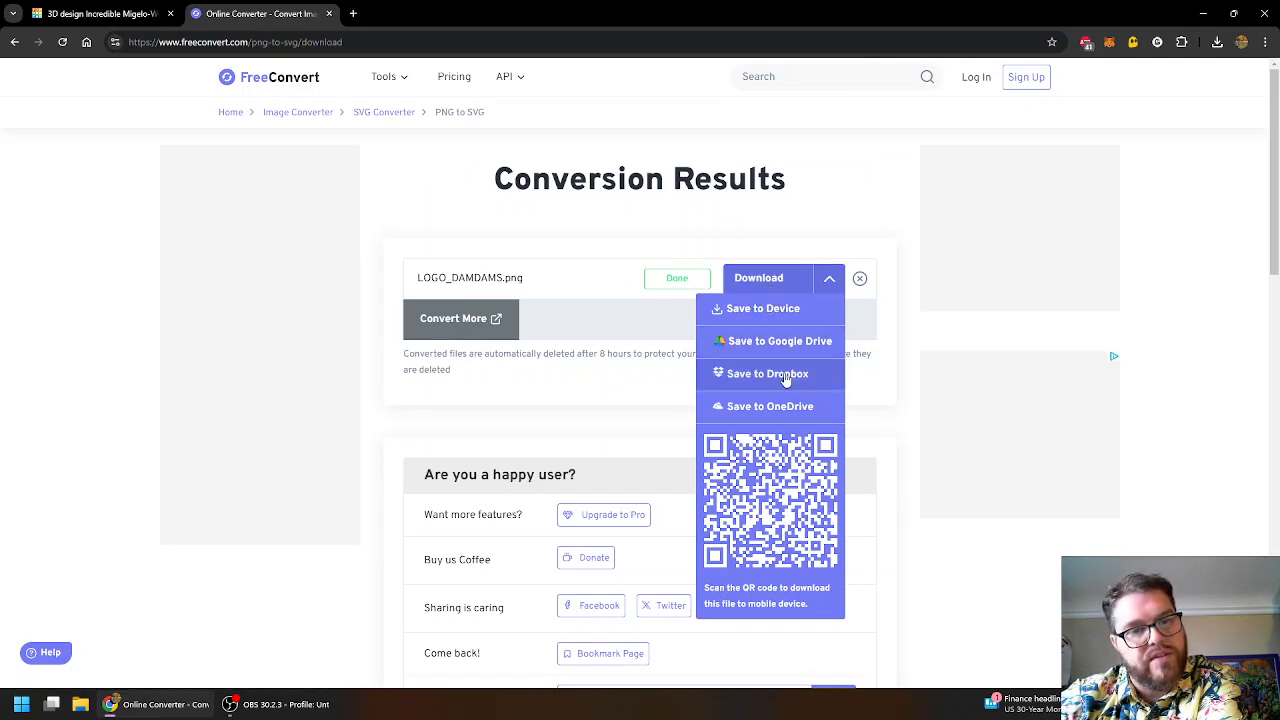
{"action": "left_click", "coordinate": [781, 310]}
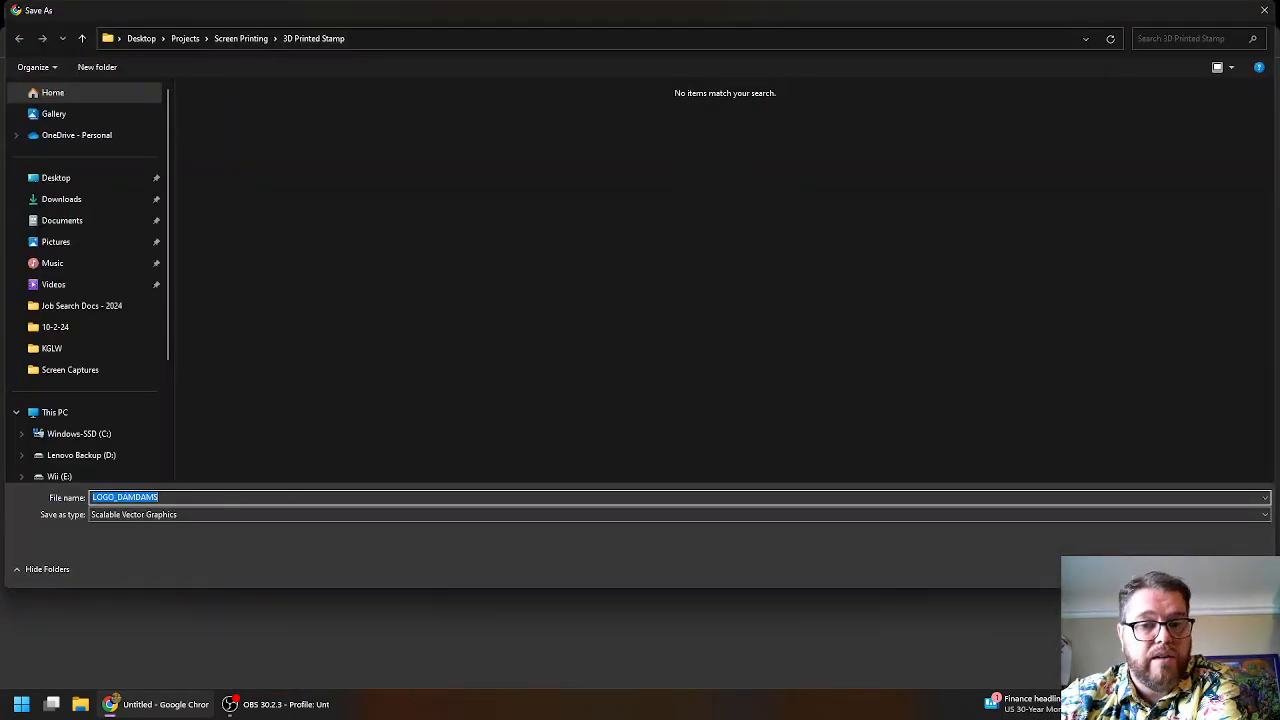
{"action": "key", "text": "Return"}
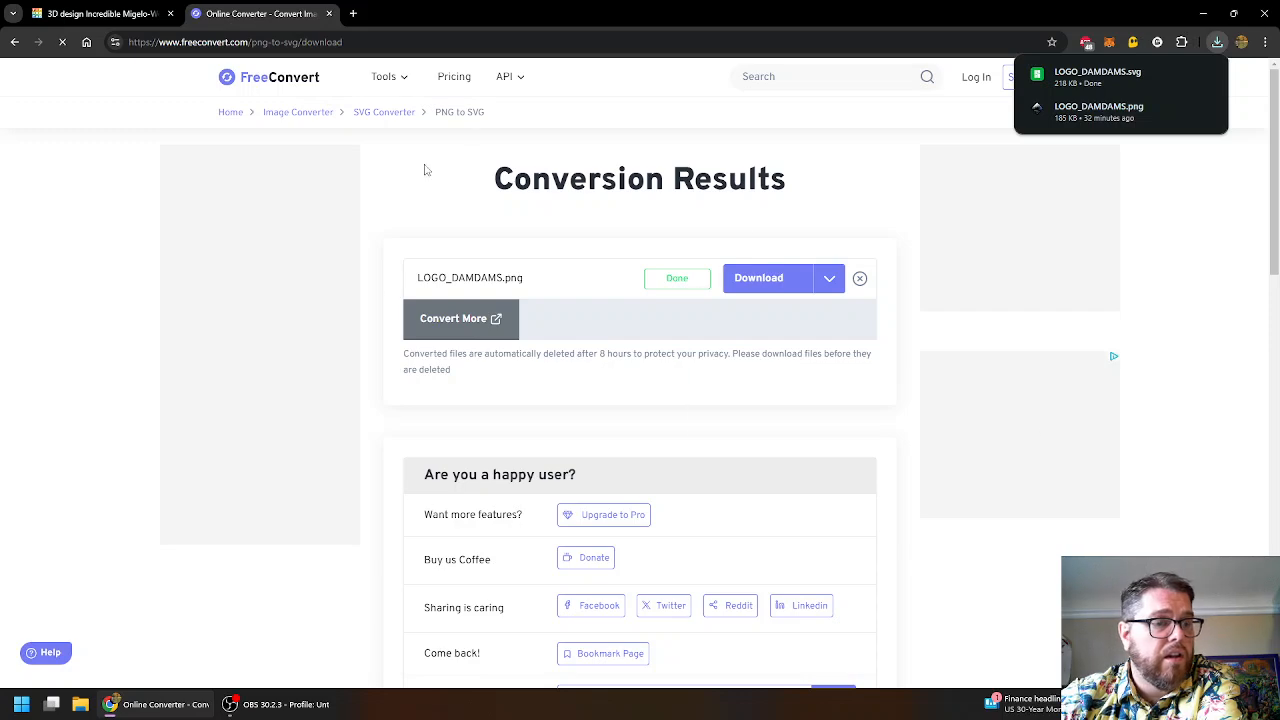
- Back in Tinkercad, zoom out and shift the red box to the right
{"action": "left_click", "coordinate": [100, 14]}
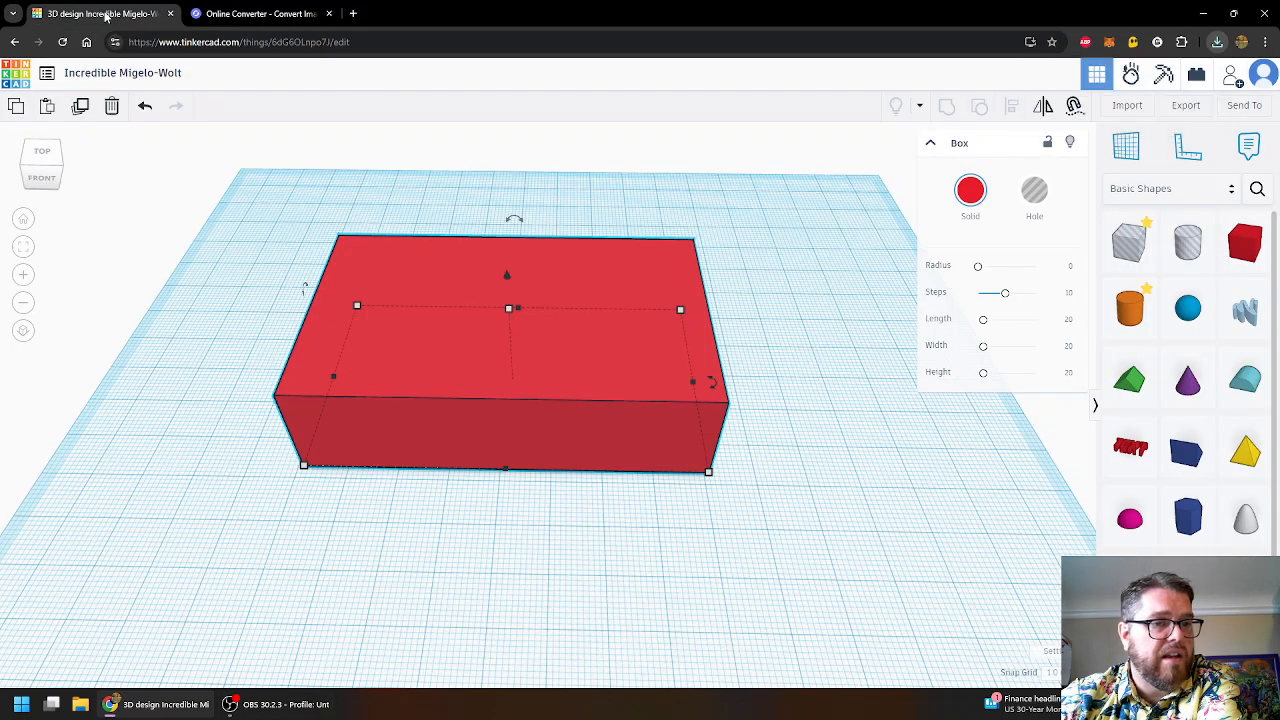
{"action": "scroll", "coordinate": [760, 437], "scroll_direction": "down", "scroll_amount": 2}
{"action": "scroll", "coordinate": [663, 388], "scroll_direction": "down", "scroll_amount": 2}
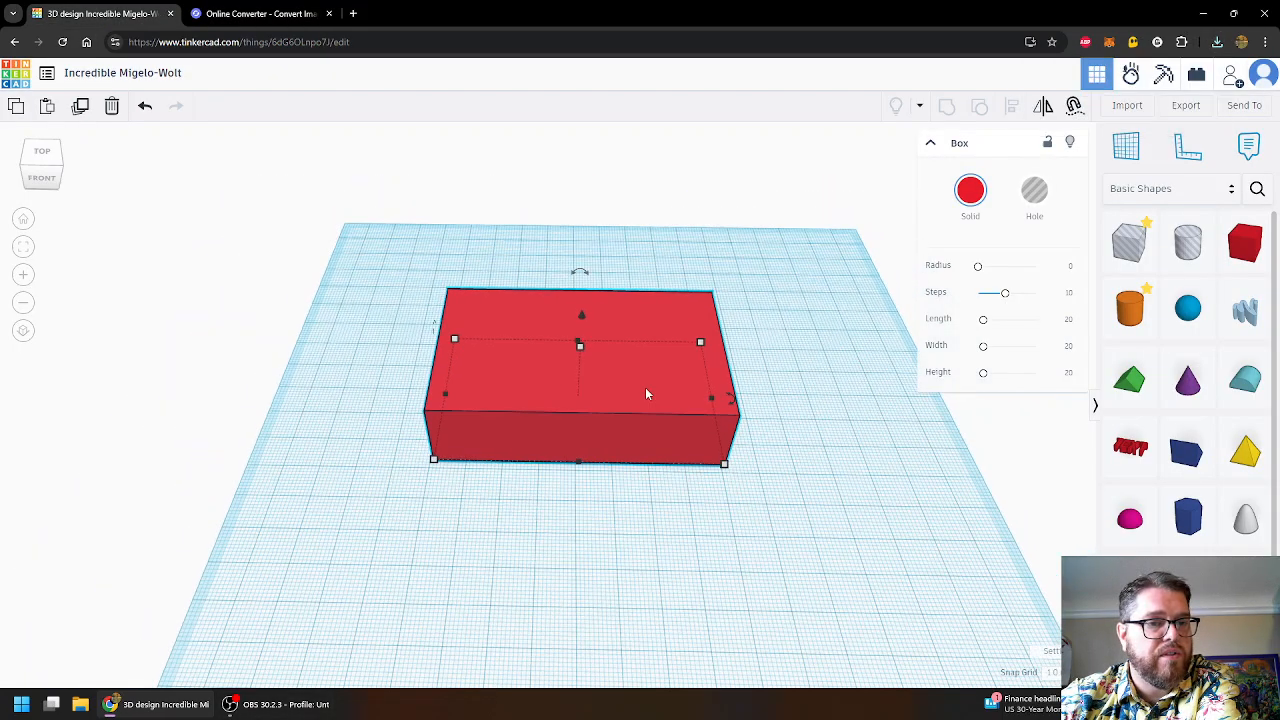
{"action": "left_click_drag", "start_coordinate": [671, 362], "coordinate": [772, 309]}
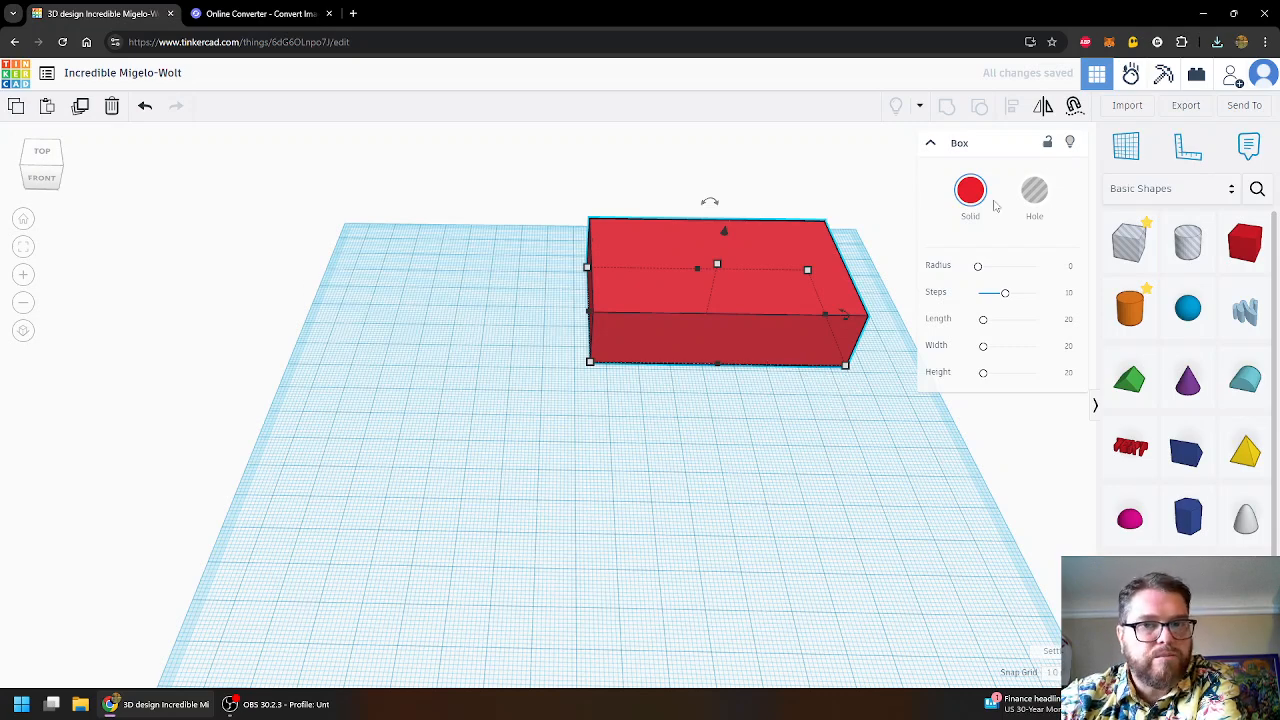
- Choose LOGO_DAMDAMS.svg from the 3D Printed Stamp folder for import
{"action": "left_click", "coordinate": [1132, 108]}
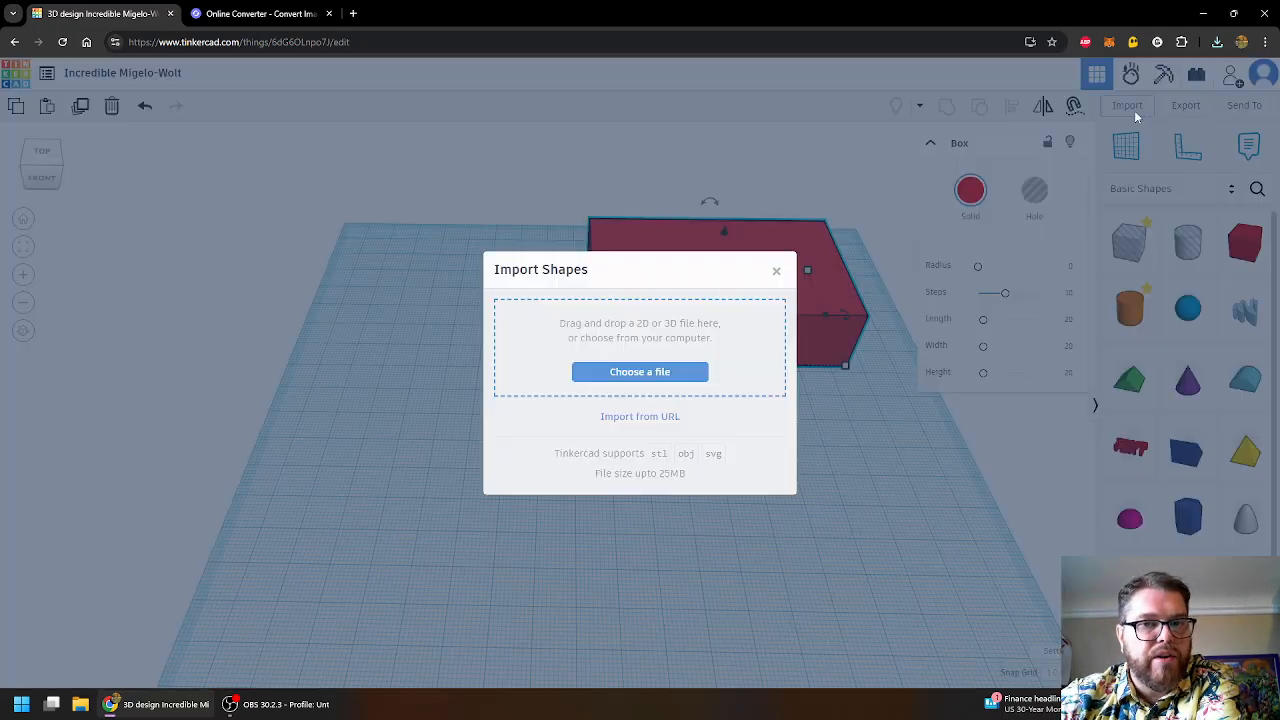
{"action": "left_click", "coordinate": [624, 372]}
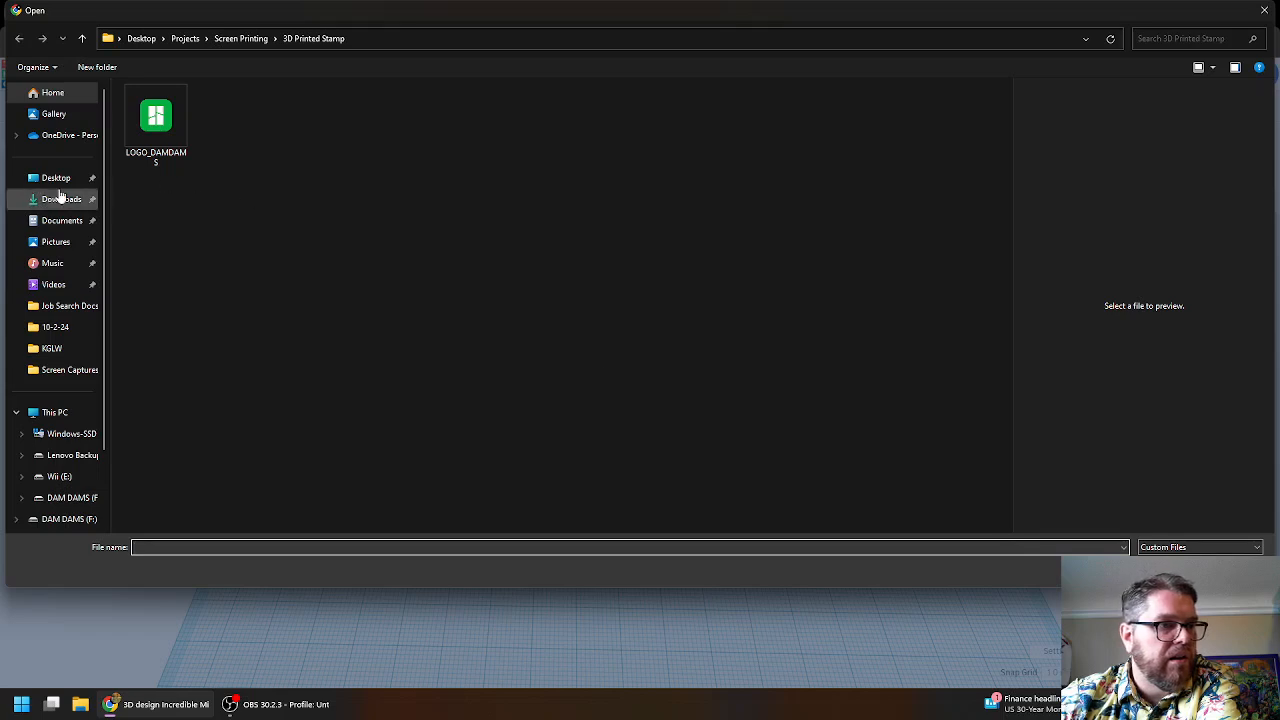
{"action": "left_click", "coordinate": [60, 370]}
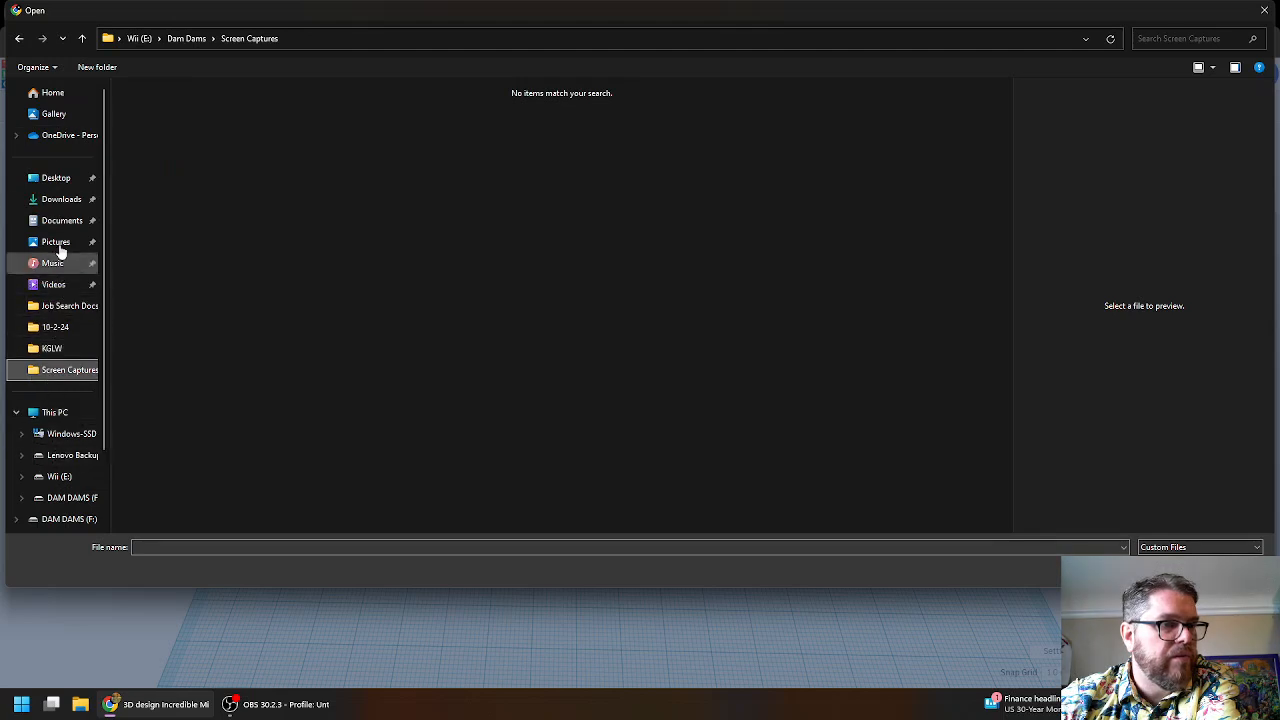
{"action": "left_click", "coordinate": [62, 181]}
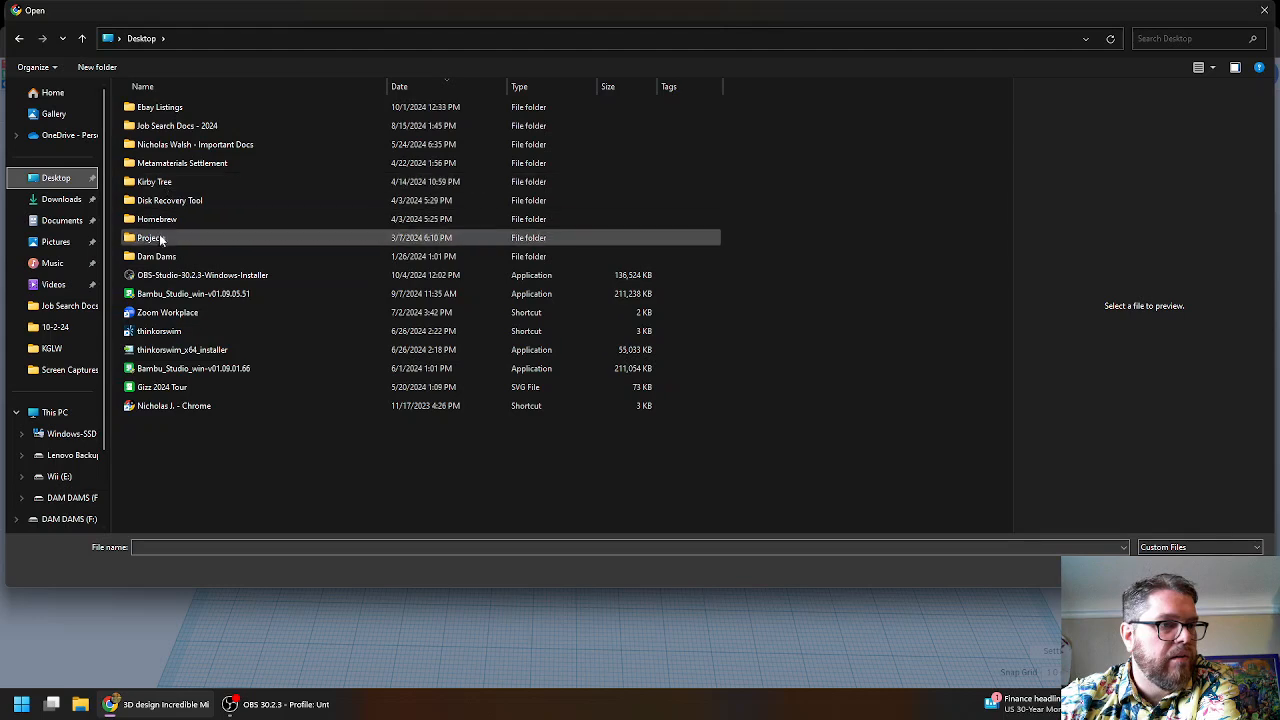
{"action": "double_click", "coordinate": [160, 238]}
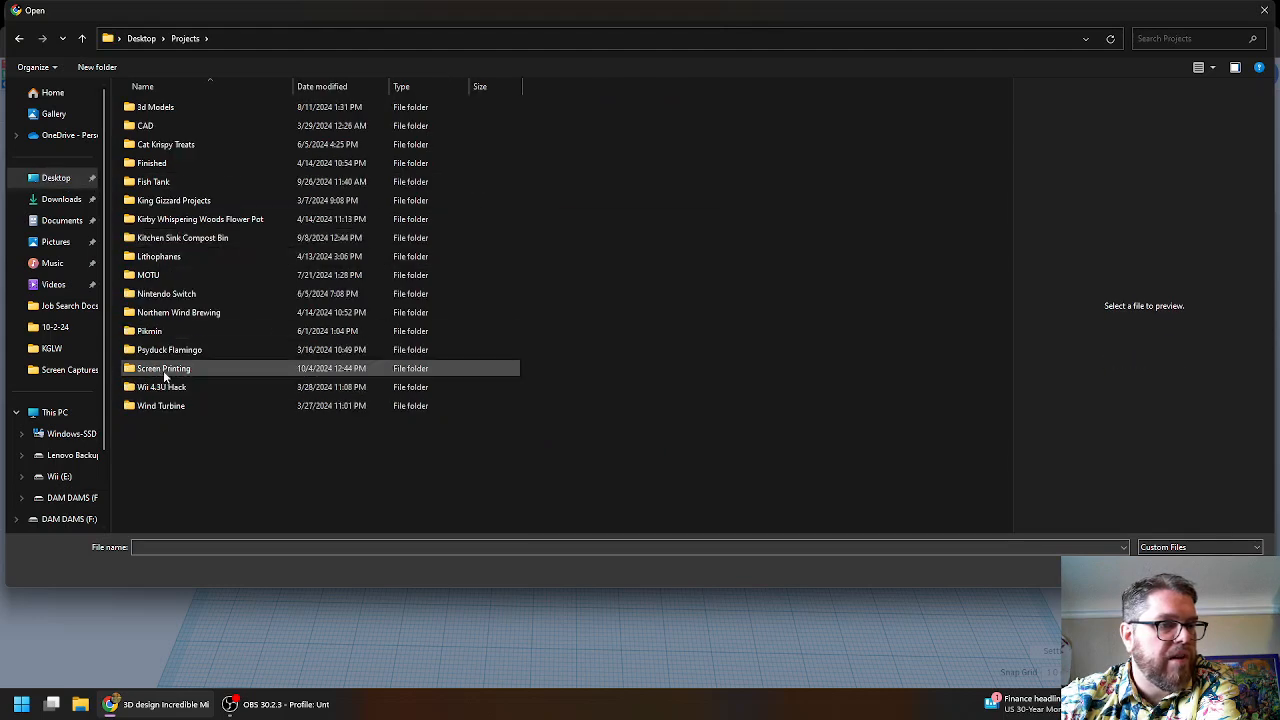
{"action": "double_click", "coordinate": [164, 374]}
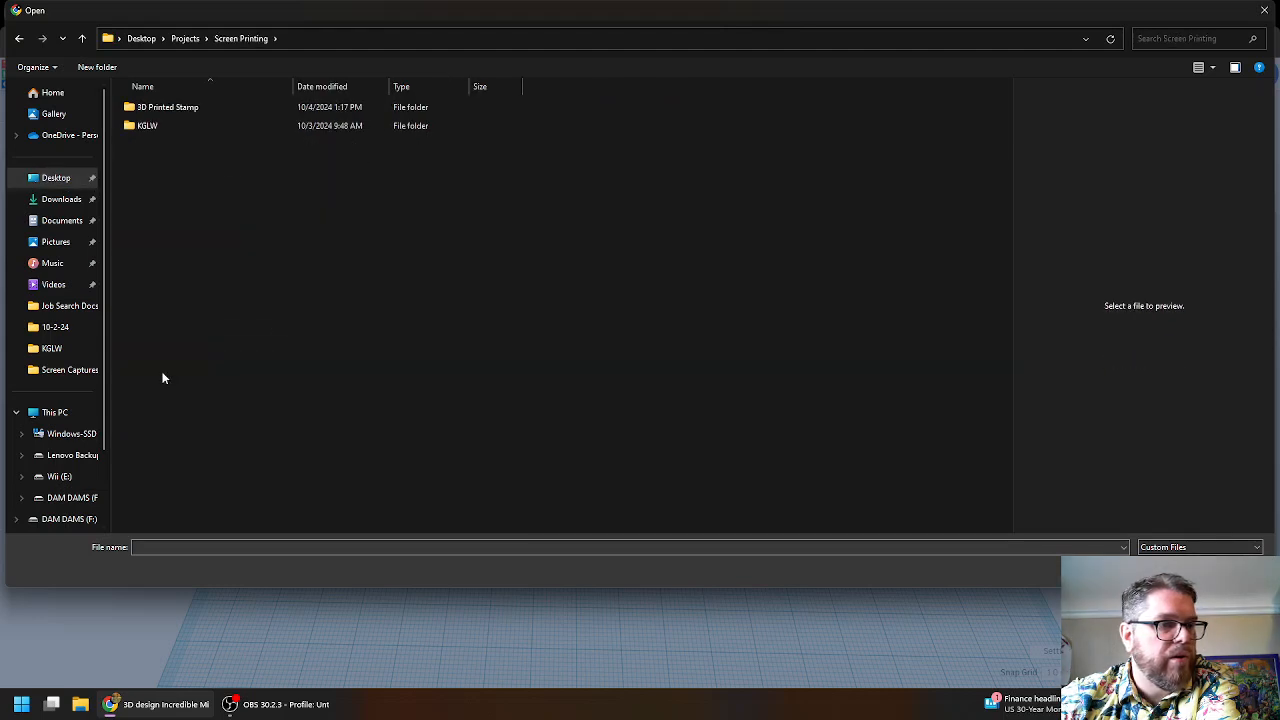
{"action": "double_click", "coordinate": [166, 107]}
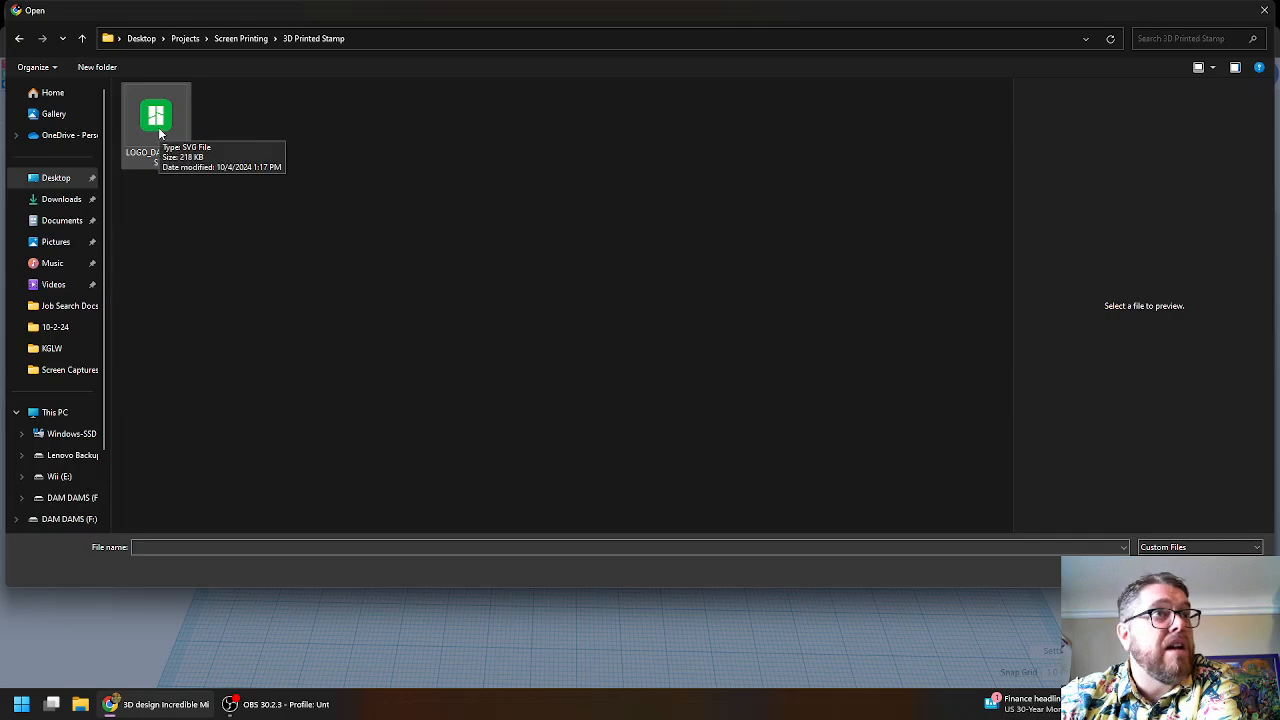
{"action": "double_click", "coordinate": [159, 133]}
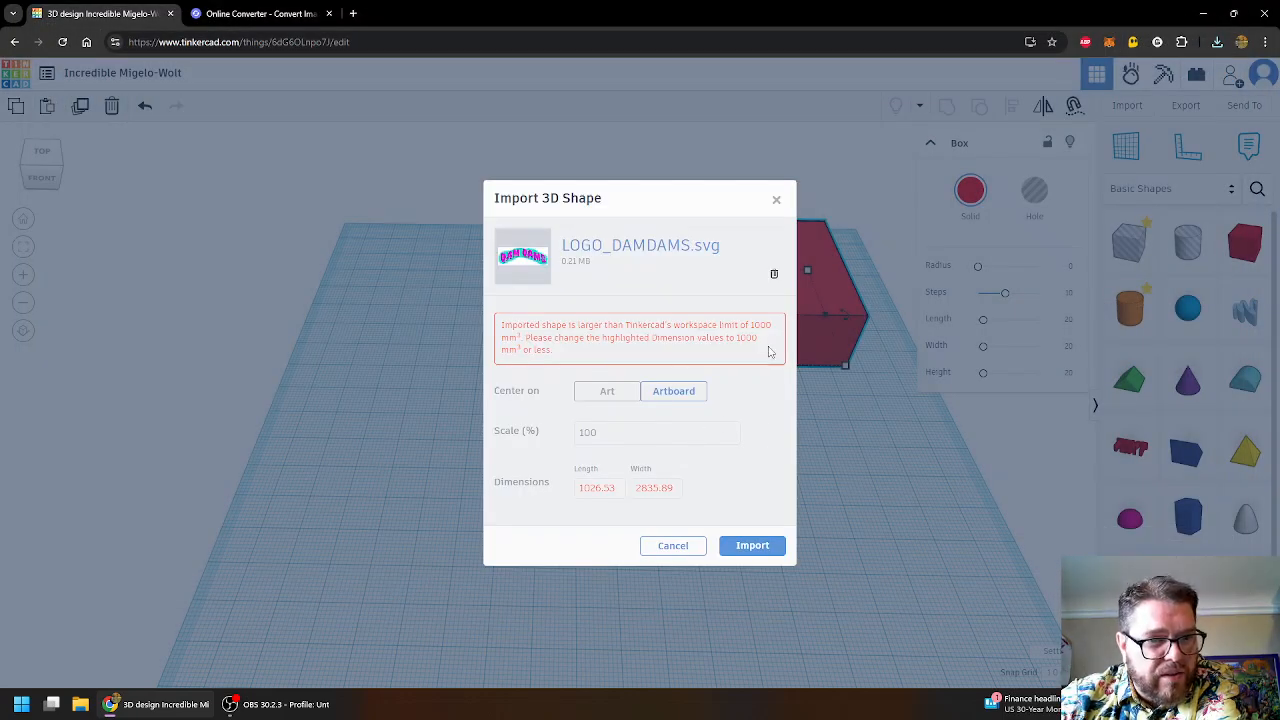
- Set the import Length and Width to 1000 and import the logo
{"action": "left_click", "coordinate": [597, 488]}
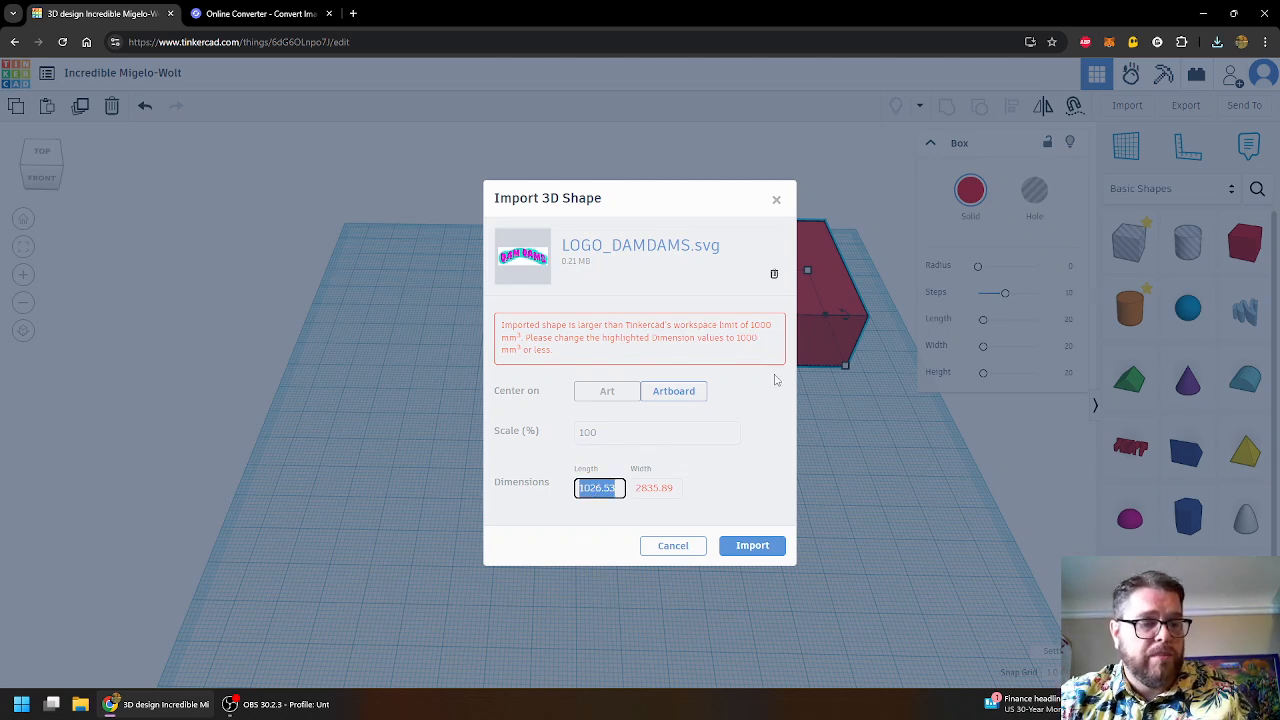
{"action": "type", "text": "1000"}
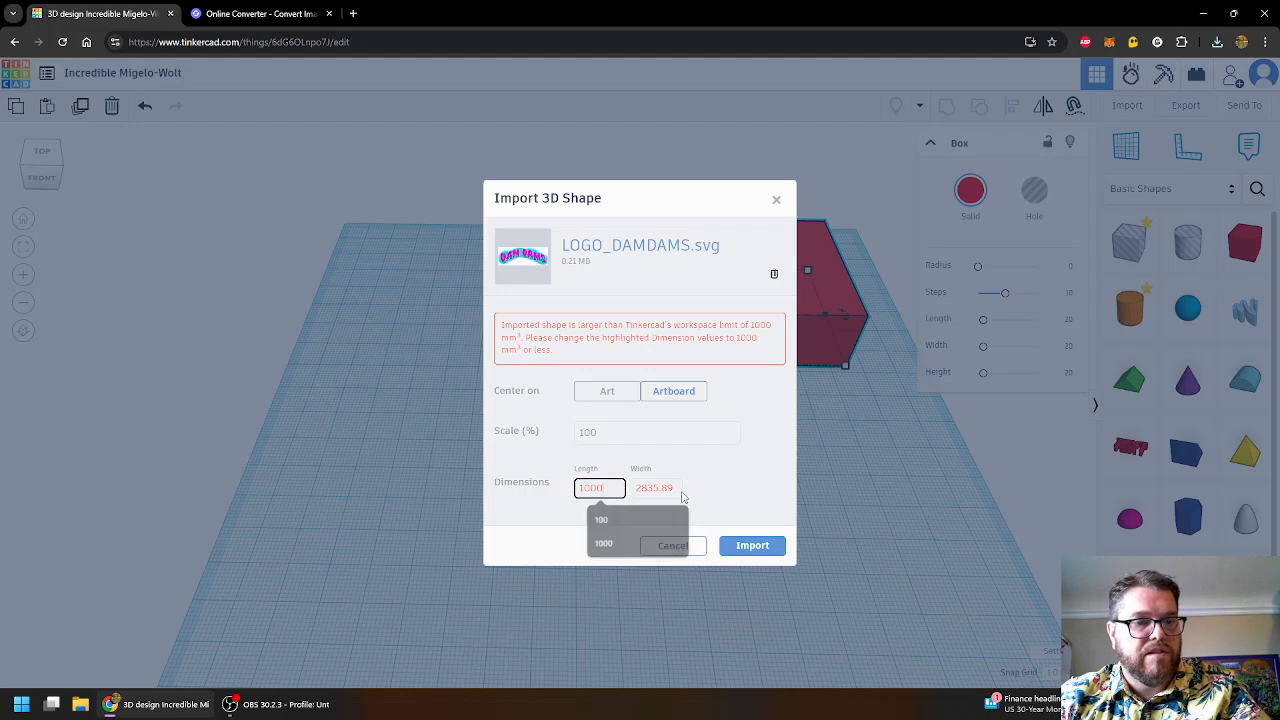
{"action": "left_click", "coordinate": [656, 488]}
{"action": "type", "text": "1000"}
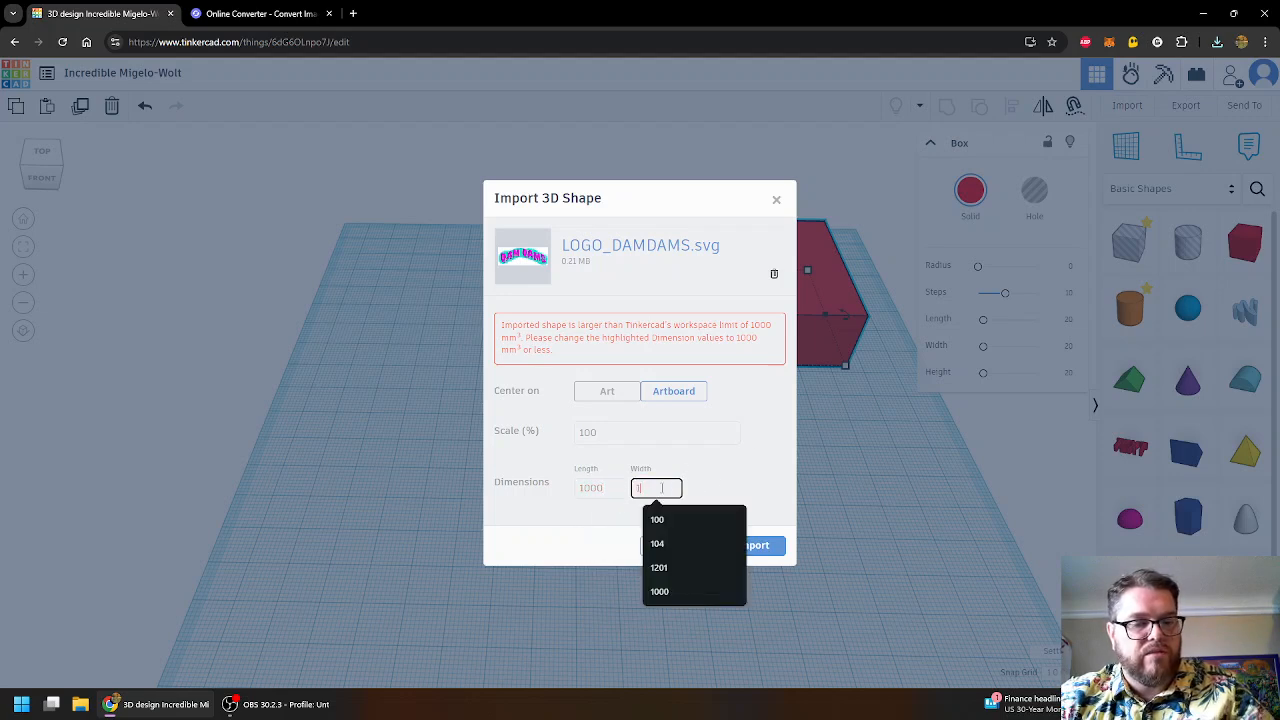
{"action": "left_click", "coordinate": [764, 547]}
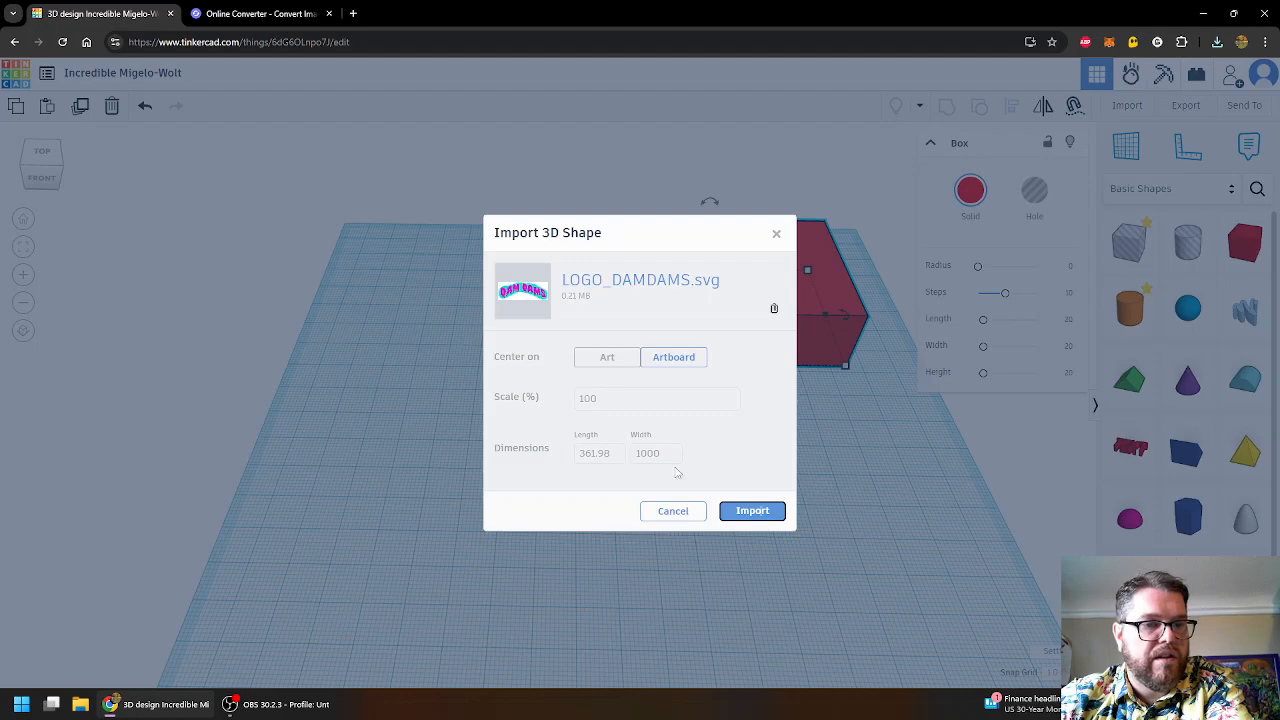
{"action": "left_click", "coordinate": [753, 511]}
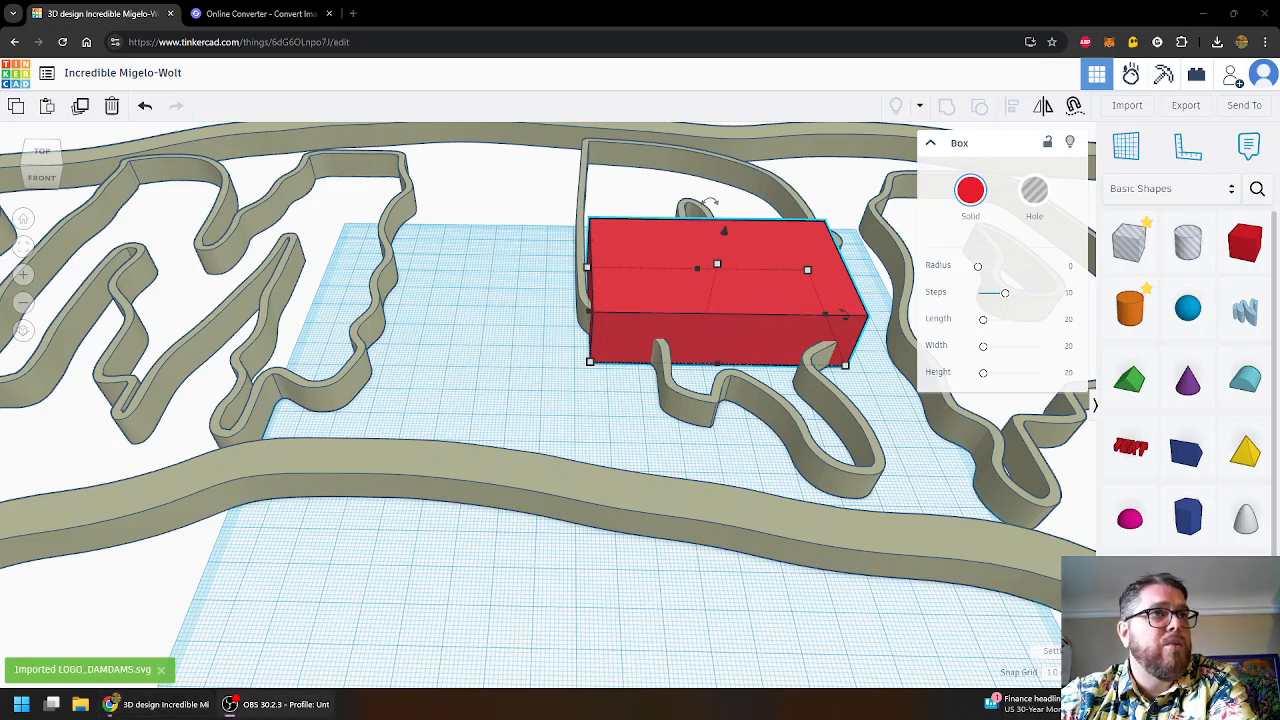
- Select the imported logo and drag its corner handle to scale it much smaller
{"action": "left_click", "coordinate": [340, 484]}
{"action": "scroll", "coordinate": [339, 464], "scroll_direction": "down", "scroll_amount": 5}
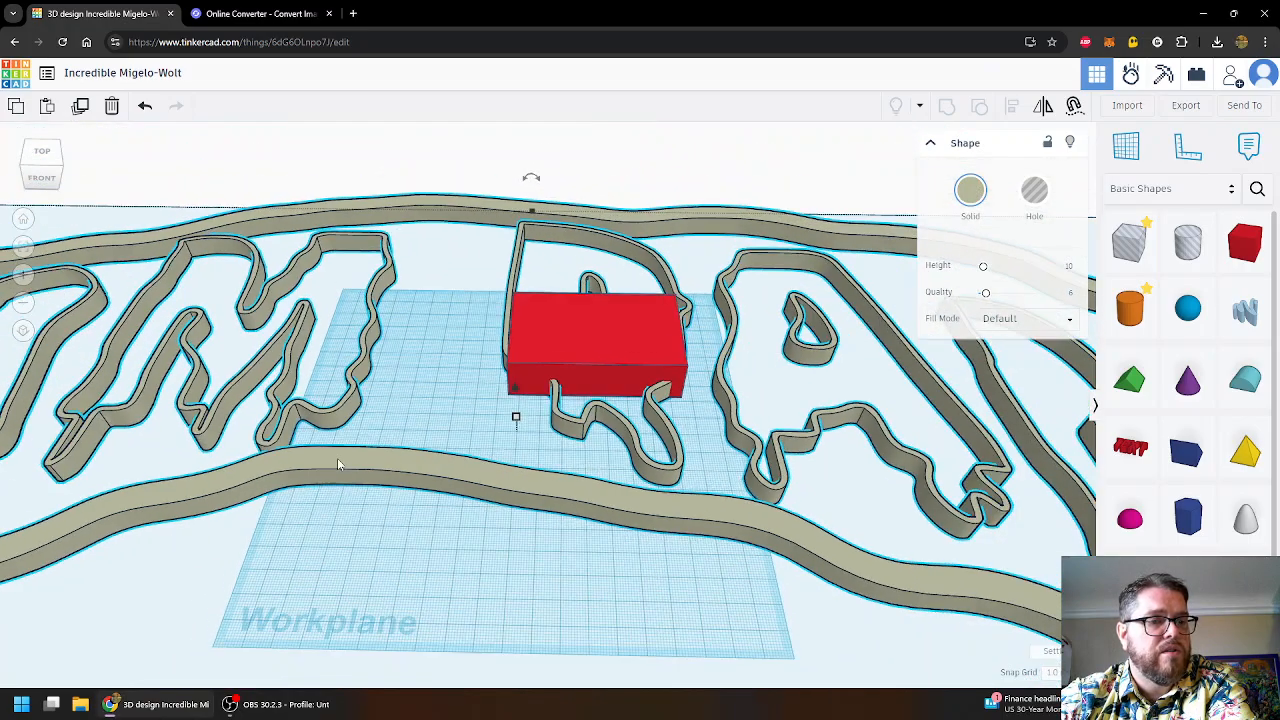
{"action": "scroll", "coordinate": [337, 460], "scroll_direction": "down", "scroll_amount": 5}
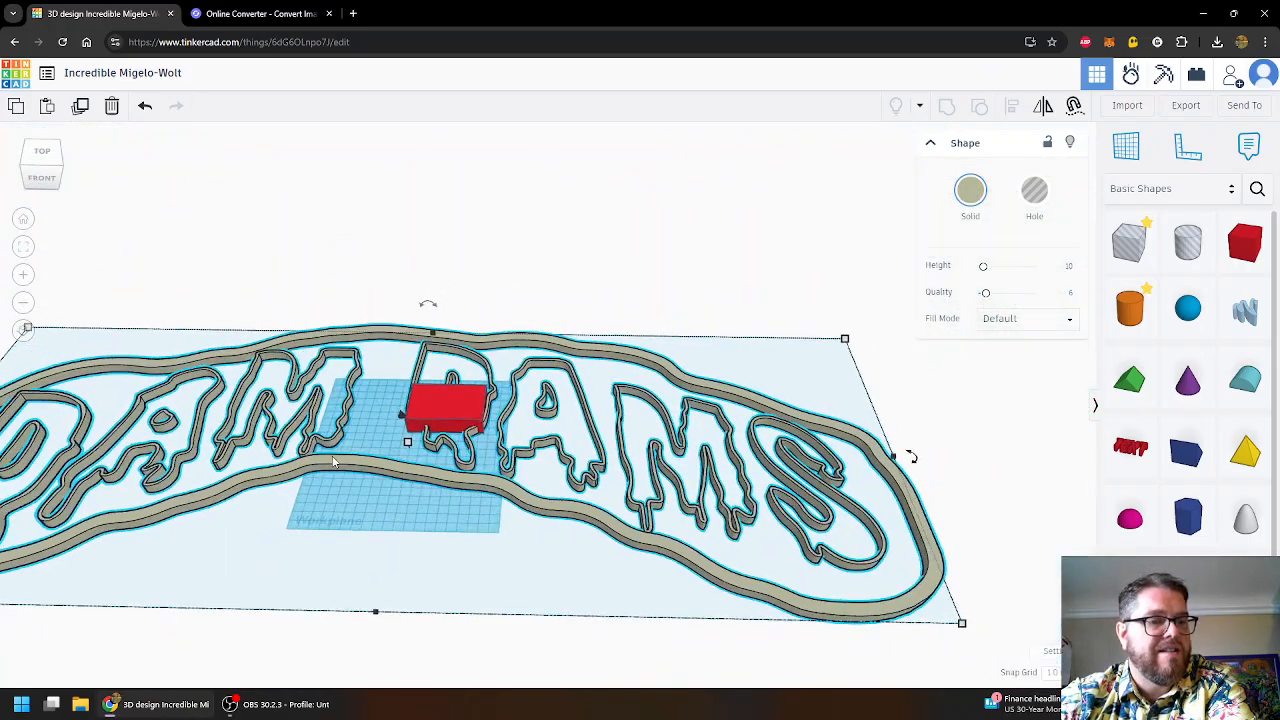
{"action": "scroll", "coordinate": [335, 462], "scroll_direction": "down", "scroll_amount": 5}
{"action": "mouse_move", "coordinate": [755, 572]}
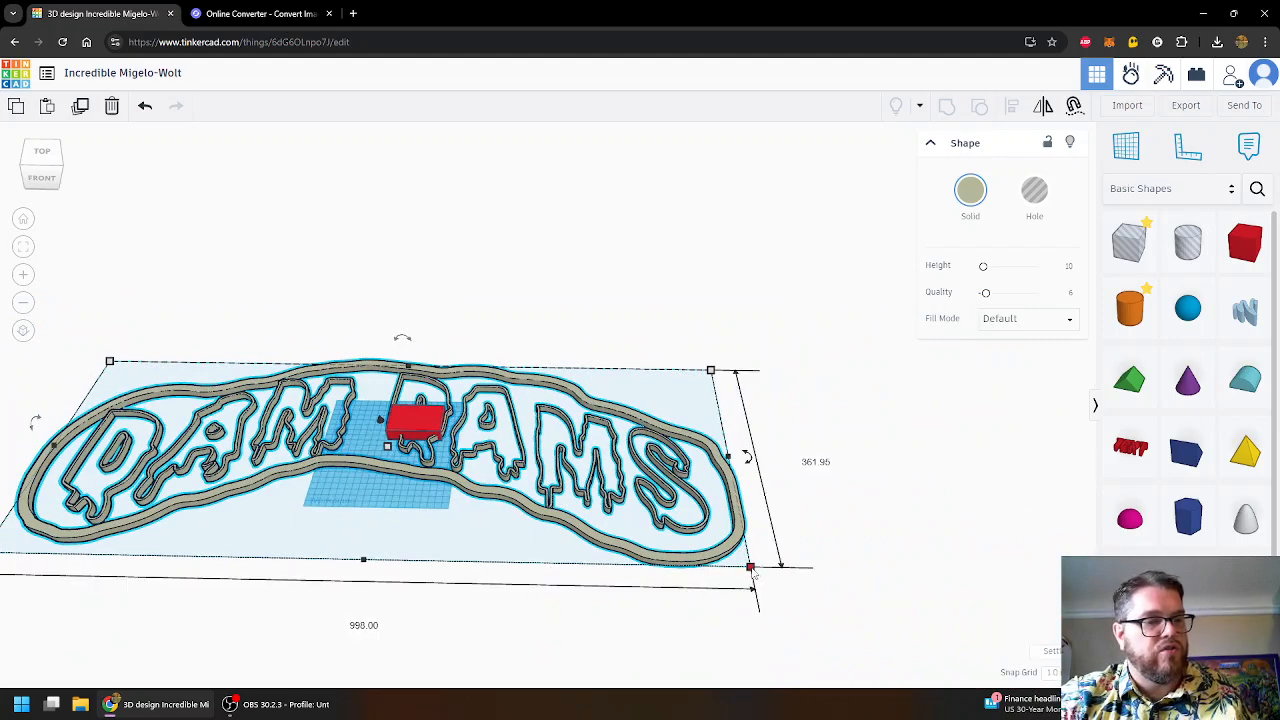
{"action": "left_click_drag", "start_coordinate": [753, 572], "coordinate": [420, 478]}
- Deselect, orbit to a front angle, and move the red box across the workplane
{"action": "scroll", "coordinate": [392, 515], "scroll_direction": "up", "scroll_amount": 4}
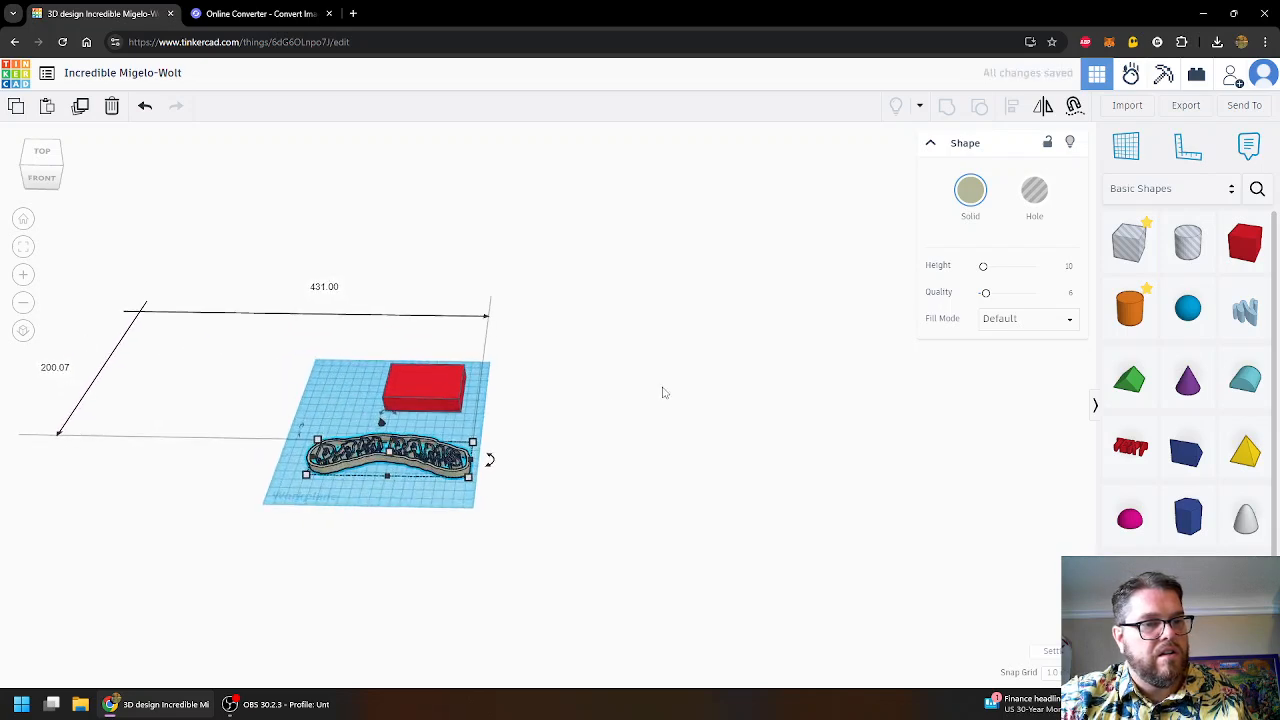
{"action": "left_click", "coordinate": [420, 433]}
{"action": "scroll", "coordinate": [420, 427], "scroll_direction": "up", "scroll_amount": 5}
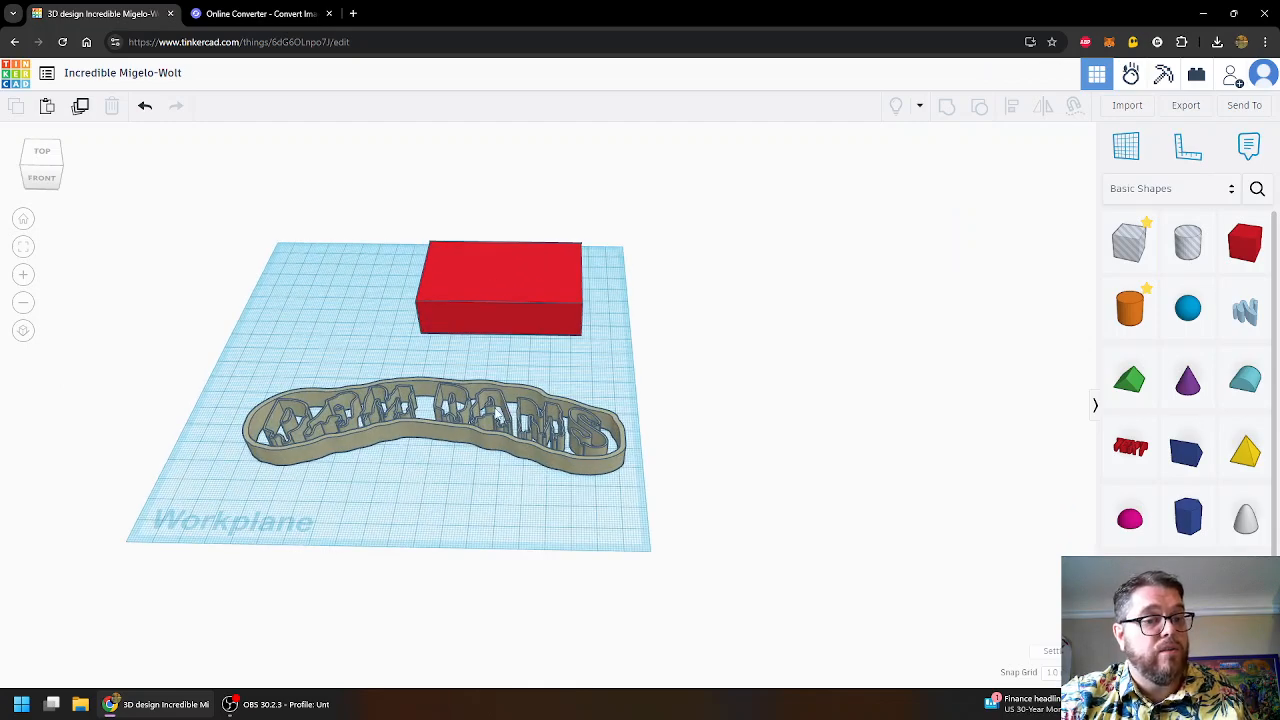
{"action": "right_click_drag", "start_coordinate": [755, 547], "coordinate": [495, 393]}
{"action": "left_click_drag", "start_coordinate": [422, 335], "coordinate": [372, 366]}
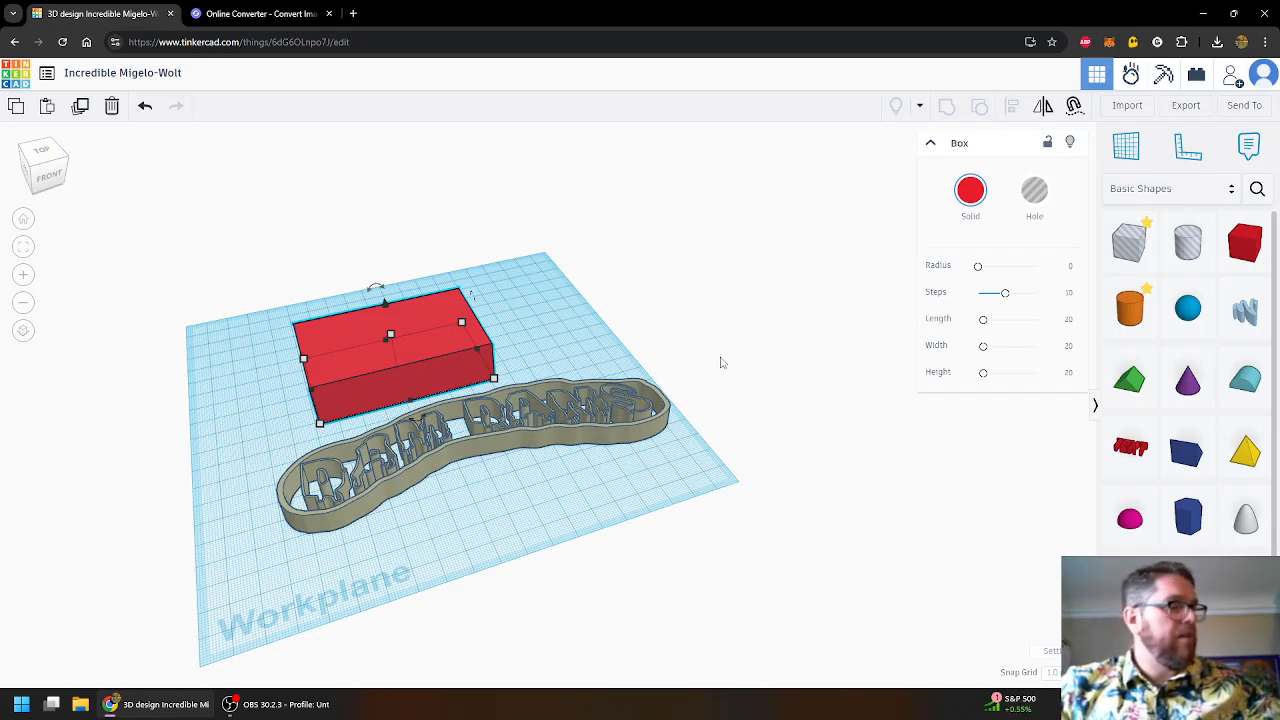
- In top view, size the logo cutter to 50 mm wide by 20 mm deep
{"action": "left_click", "coordinate": [503, 437]}
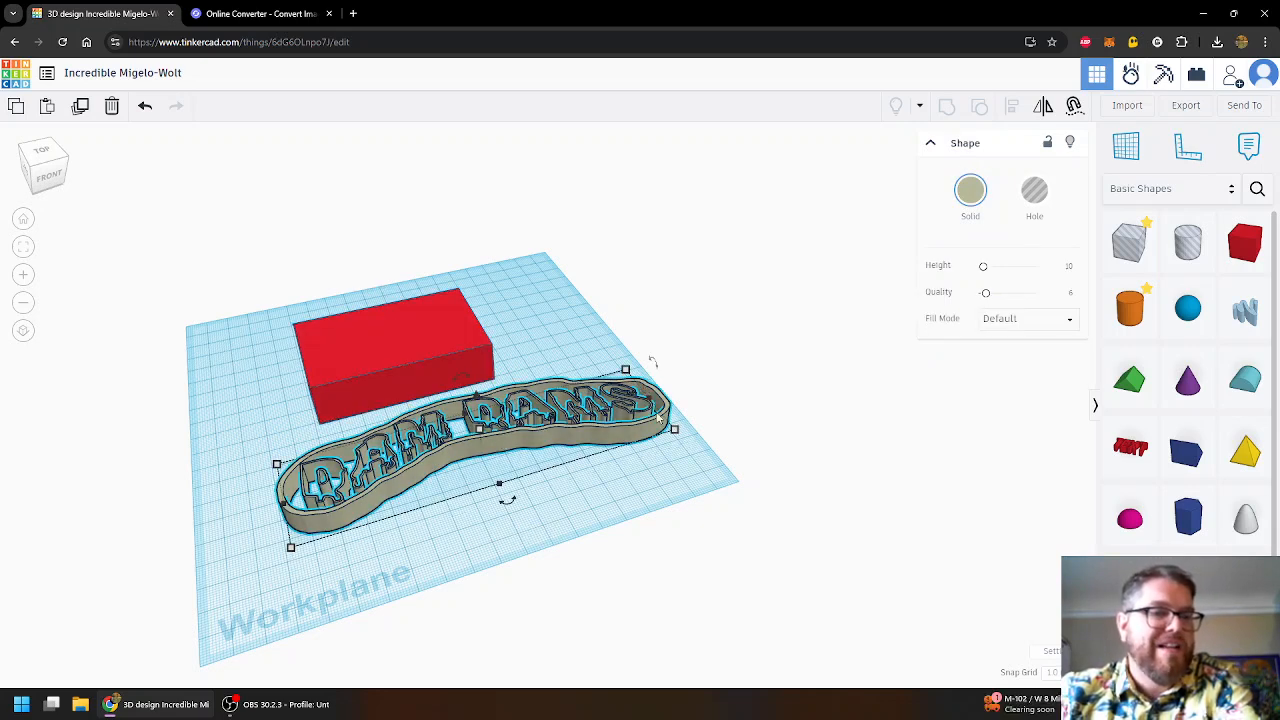
{"action": "right_click_drag", "start_coordinate": [706, 331], "coordinate": [672, 436]}
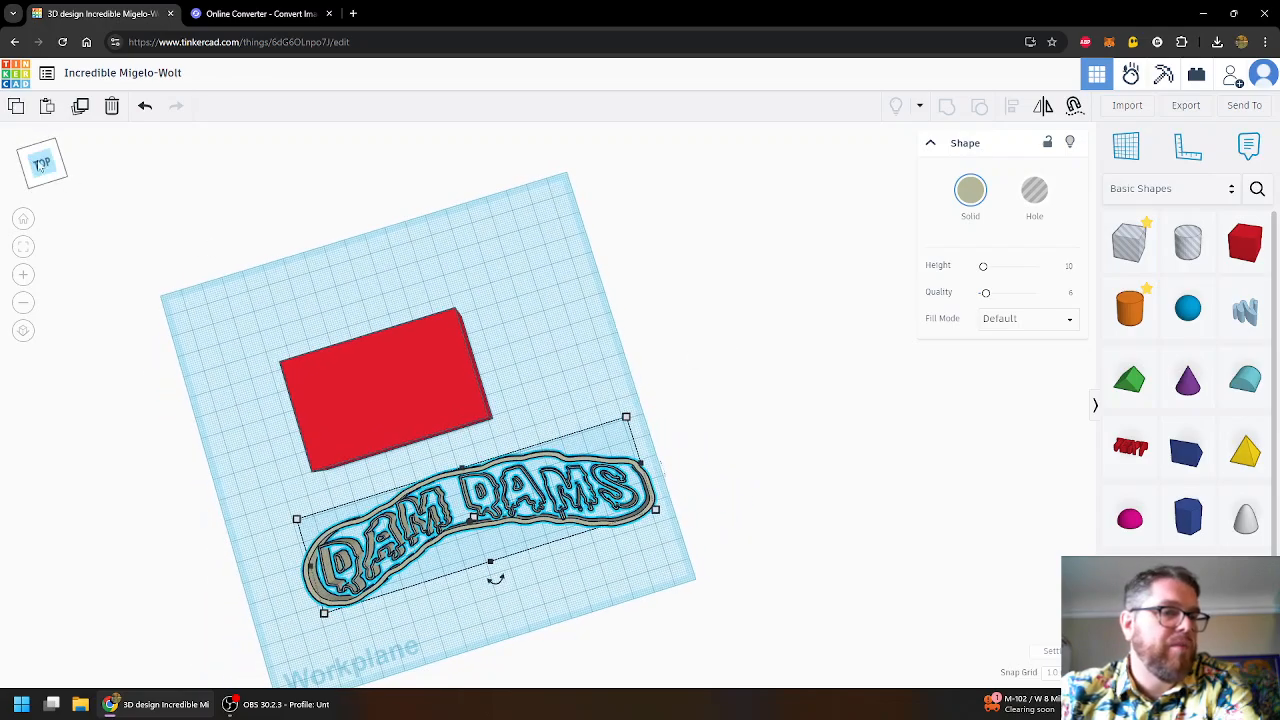
{"action": "left_click", "coordinate": [41, 163]}
{"action": "scroll", "coordinate": [638, 302], "scroll_direction": "up", "scroll_amount": 1}
{"action": "middle_click_drag", "start_coordinate": [643, 302], "coordinate": [830, 290]}
{"action": "scroll", "coordinate": [826, 282], "scroll_direction": "up", "scroll_amount": 4}
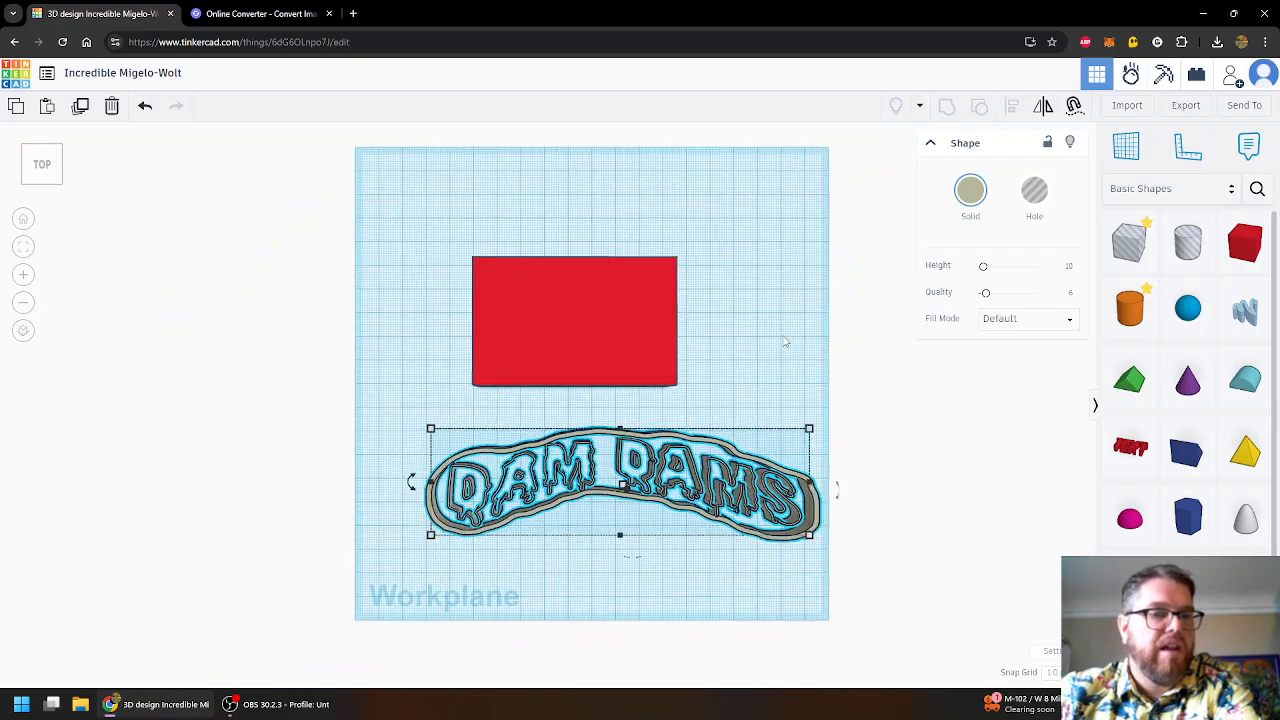
{"action": "mouse_move", "coordinate": [812, 439]}
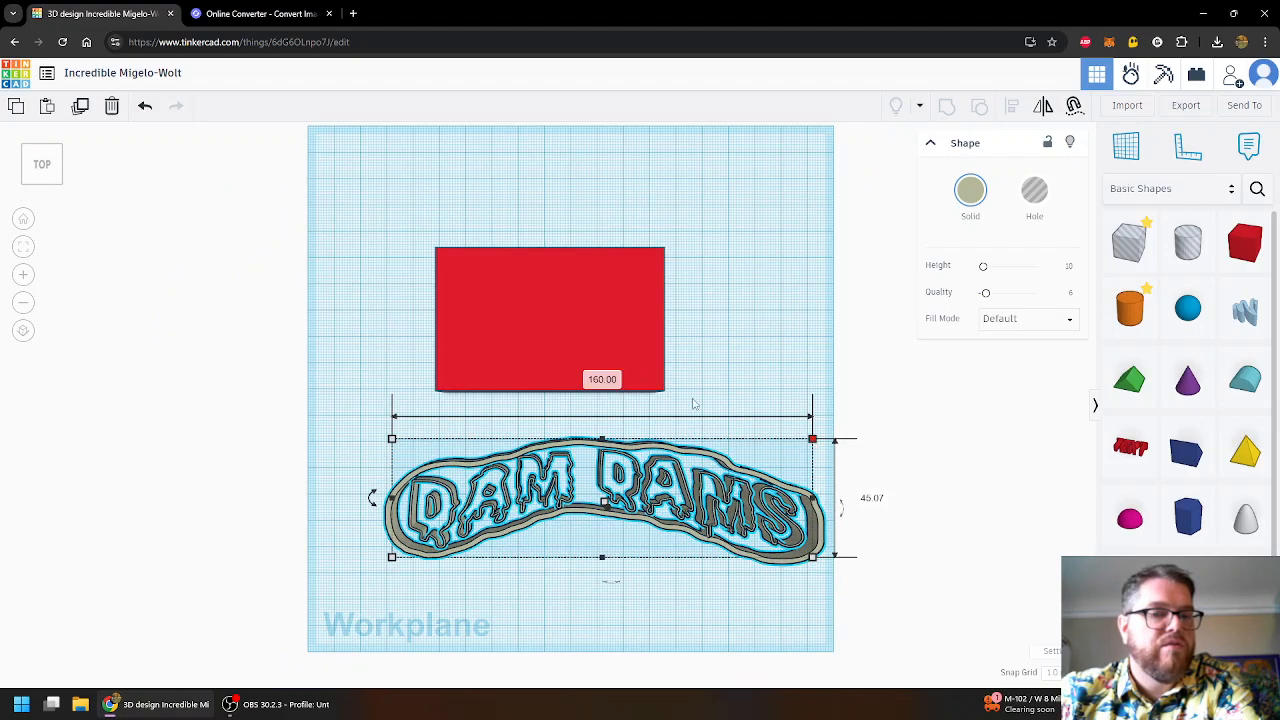
{"action": "left_click", "coordinate": [602, 378]}
{"action": "type", "text": "50"}
{"action": "key", "text": "Return"}
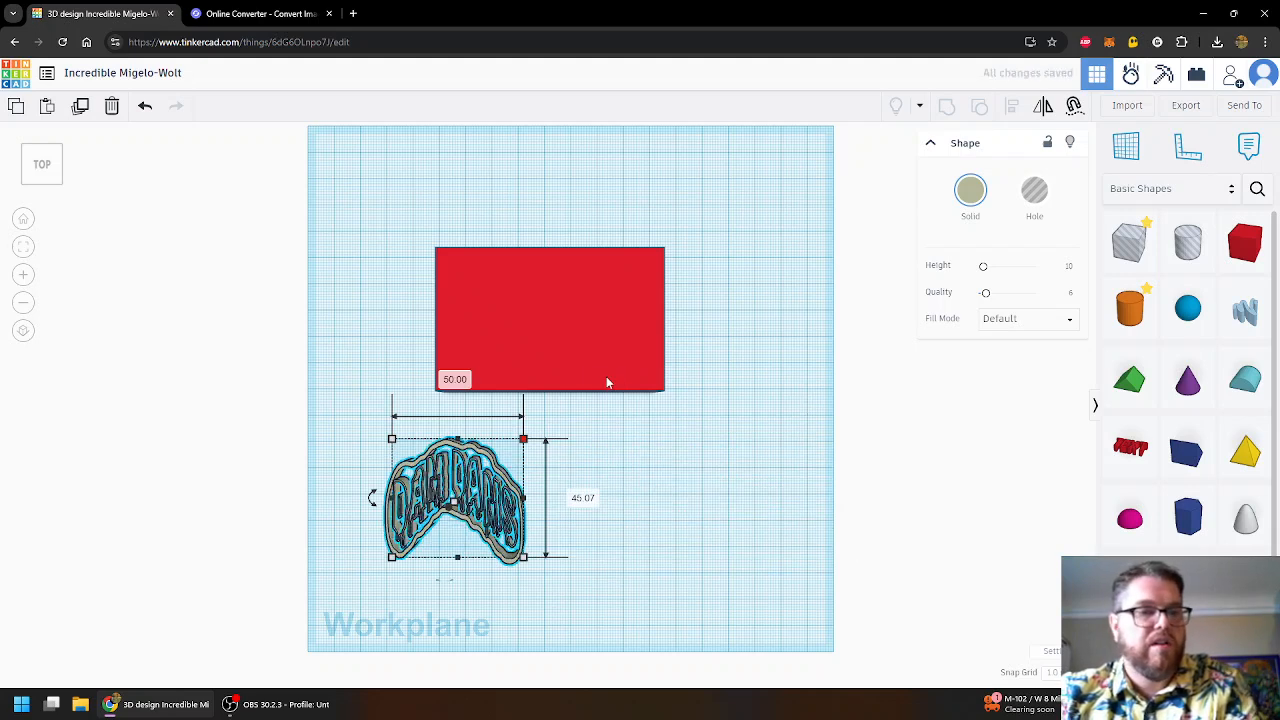
{"action": "left_click", "coordinate": [583, 498]}
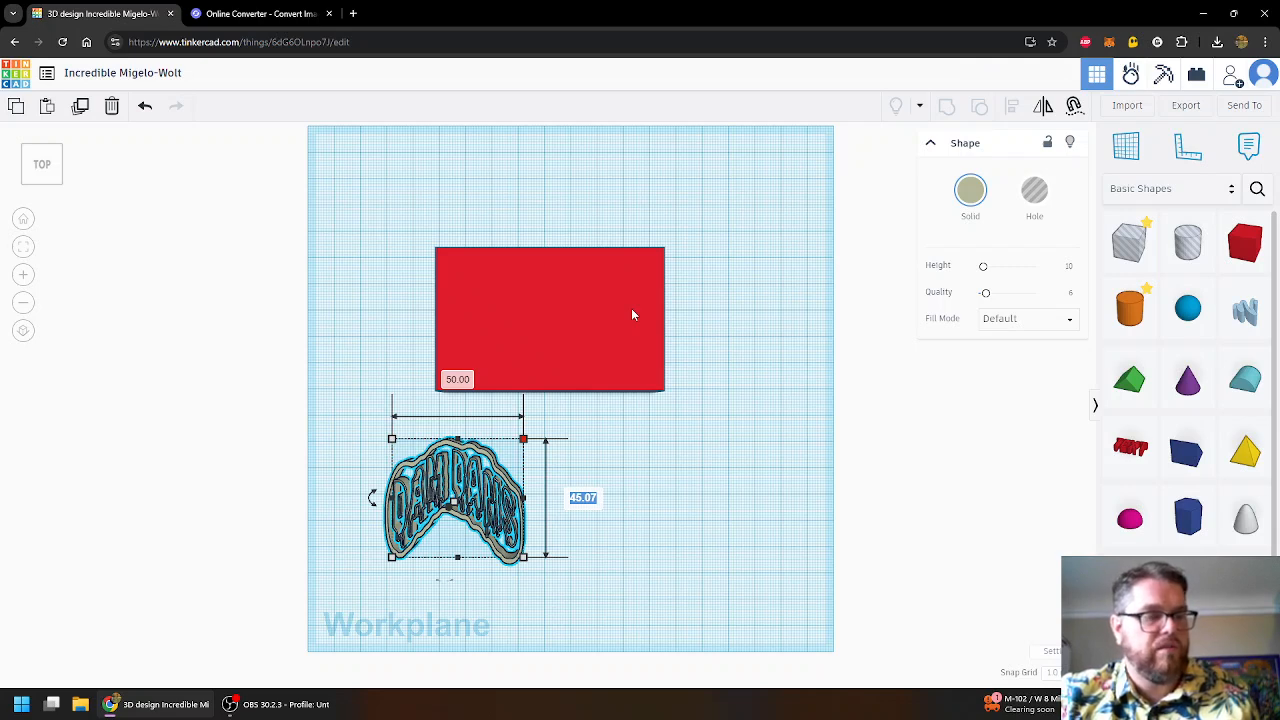
{"action": "type", "text": "20"}
{"action": "key", "text": "Return"}
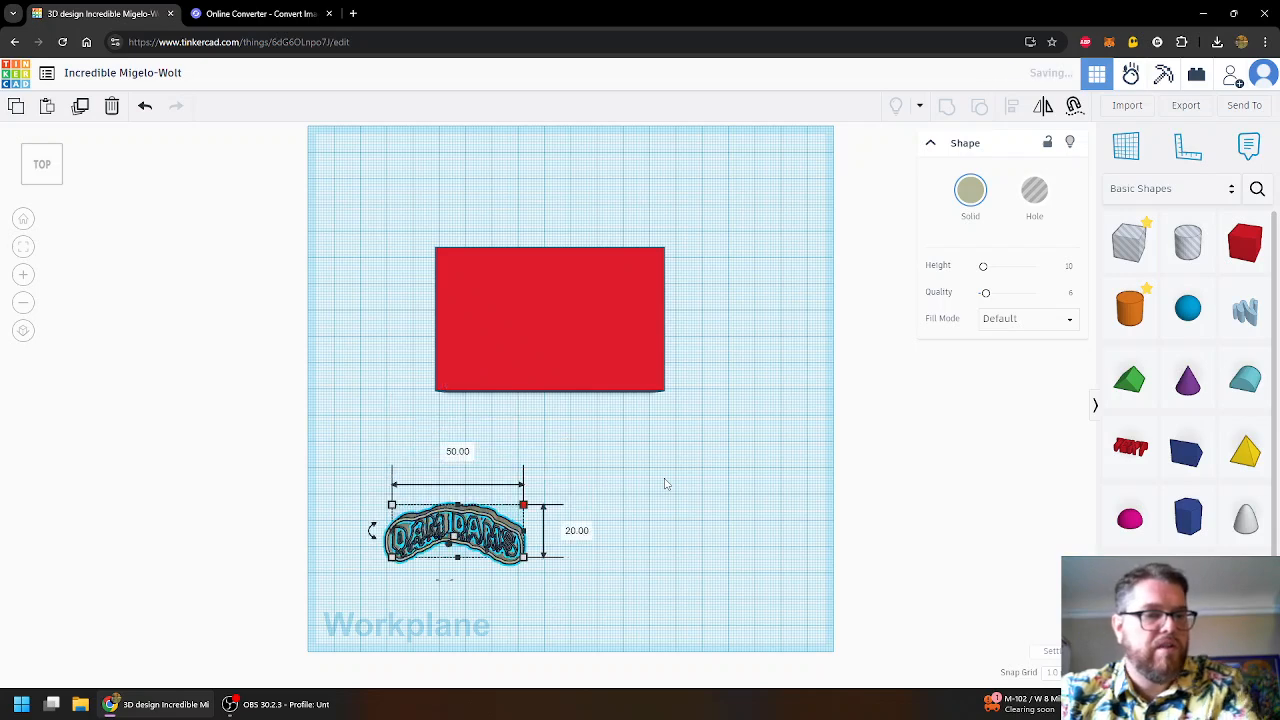
- Move the logo cutter up against the red box's front edge
{"action": "left_click_drag", "start_coordinate": [512, 510], "coordinate": [582, 466]}
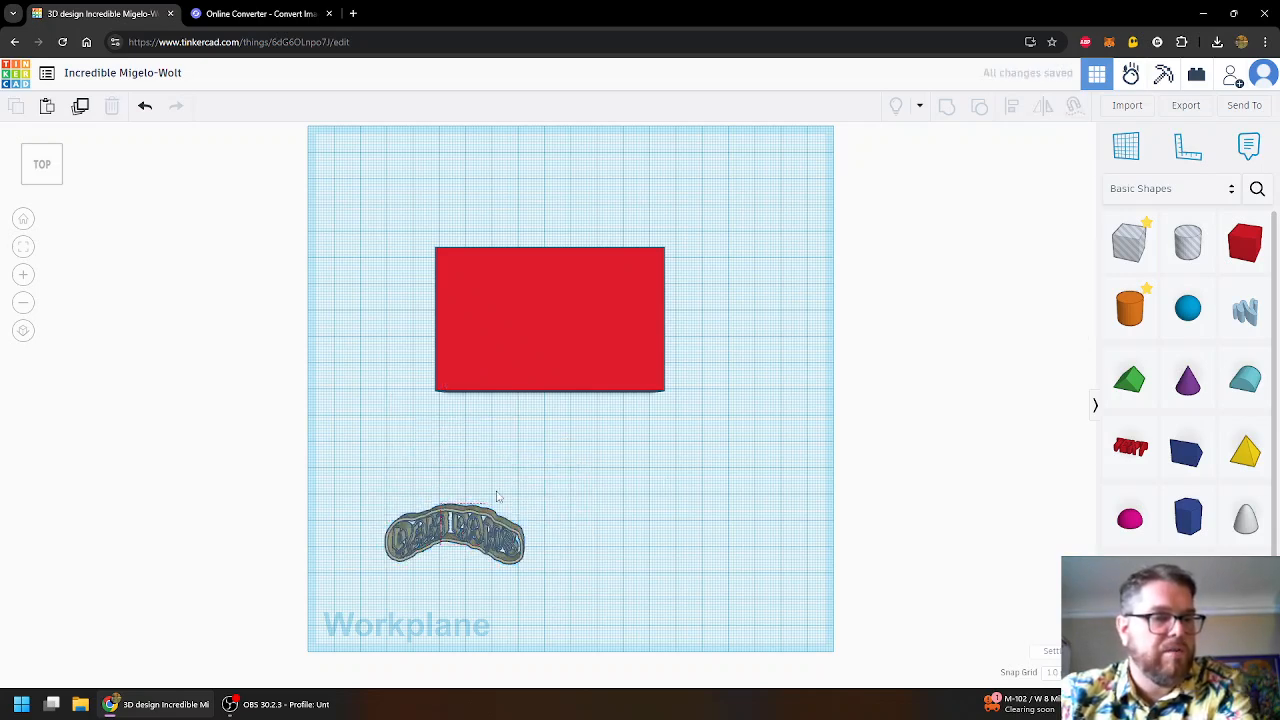
{"action": "left_click", "coordinate": [440, 530]}
{"action": "left_click_drag", "start_coordinate": [440, 530], "coordinate": [541, 414]}
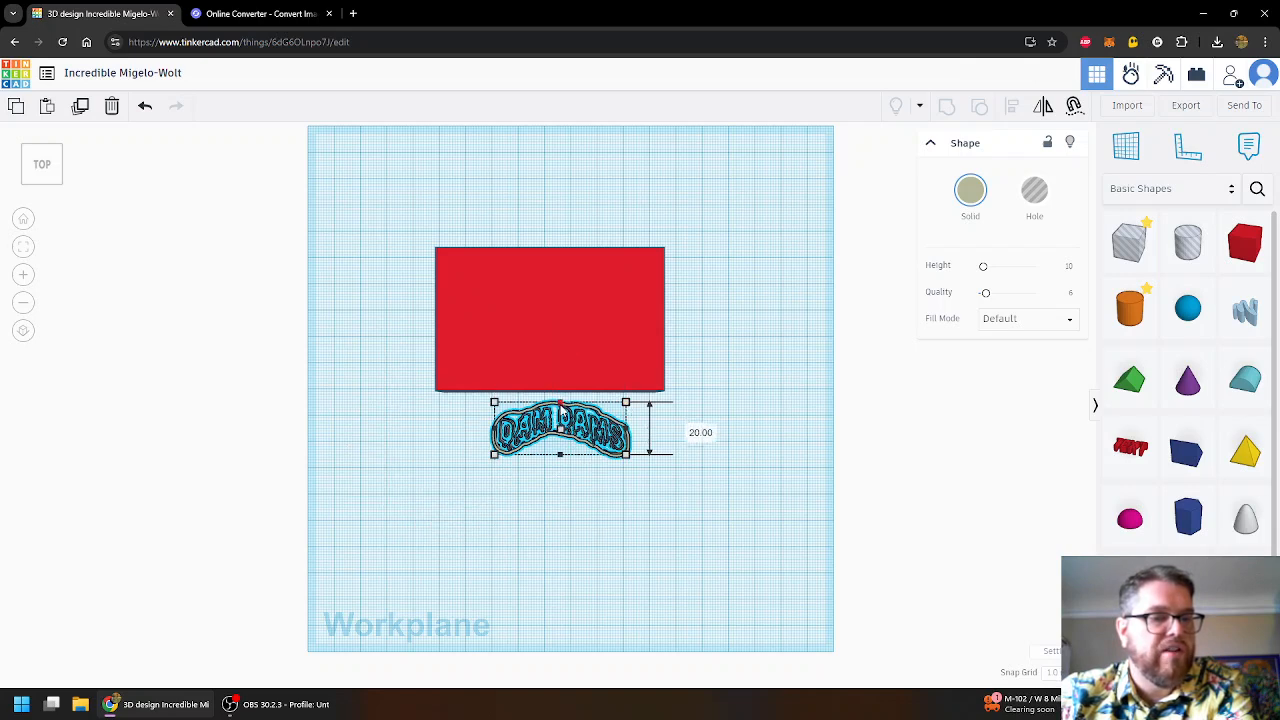
- Move the logo cutter onto the red box's top, shifting the box underneath it
{"action": "left_click", "coordinate": [580, 518]}
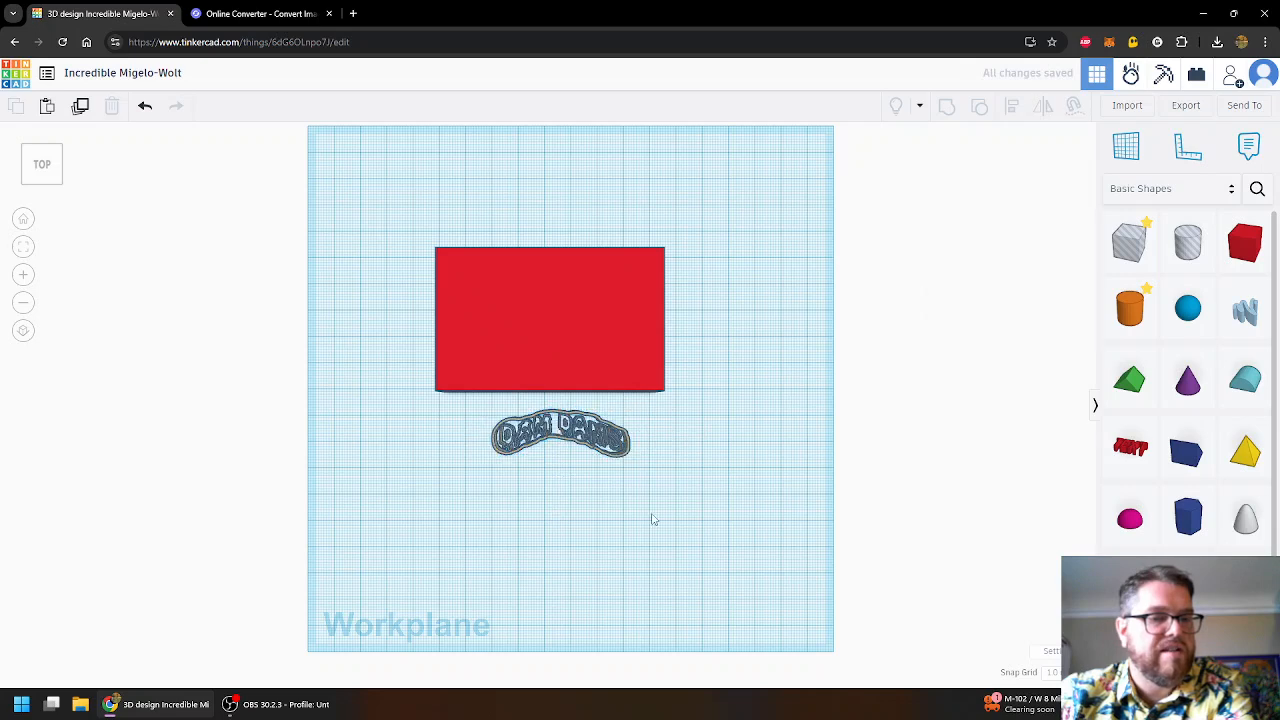
{"action": "left_click", "coordinate": [533, 452]}
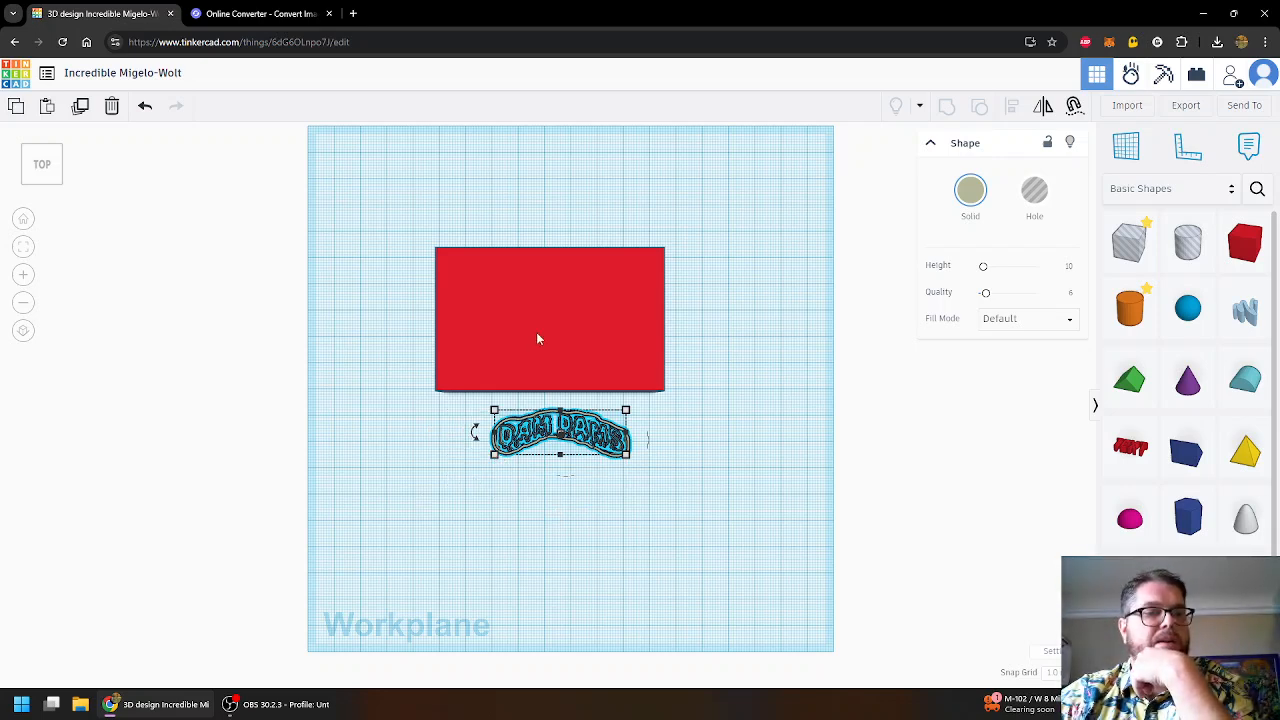
{"action": "left_click_drag", "start_coordinate": [561, 432], "coordinate": [575, 473]}
{"action": "right_click_drag", "start_coordinate": [837, 503], "coordinate": [795, 462]}
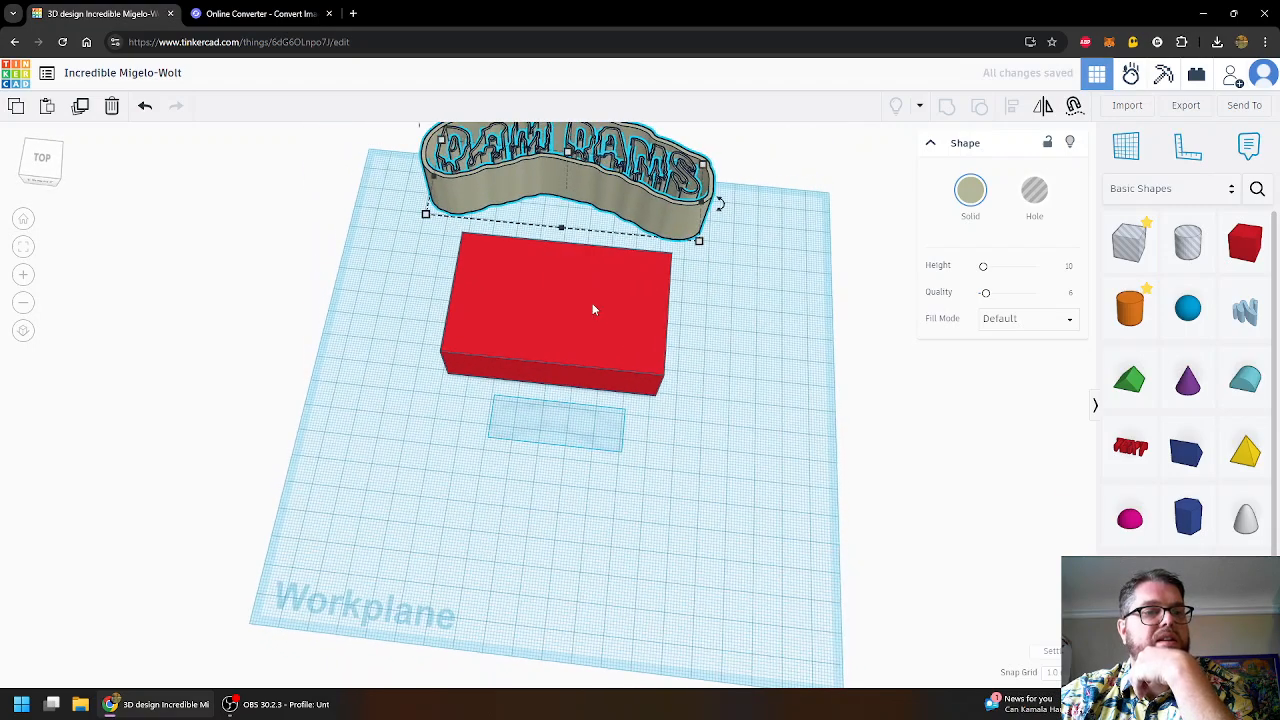
{"action": "scroll", "coordinate": [611, 334], "scroll_direction": "up", "scroll_amount": 1}
{"action": "scroll", "coordinate": [613, 335], "scroll_direction": "down", "scroll_amount": 2}
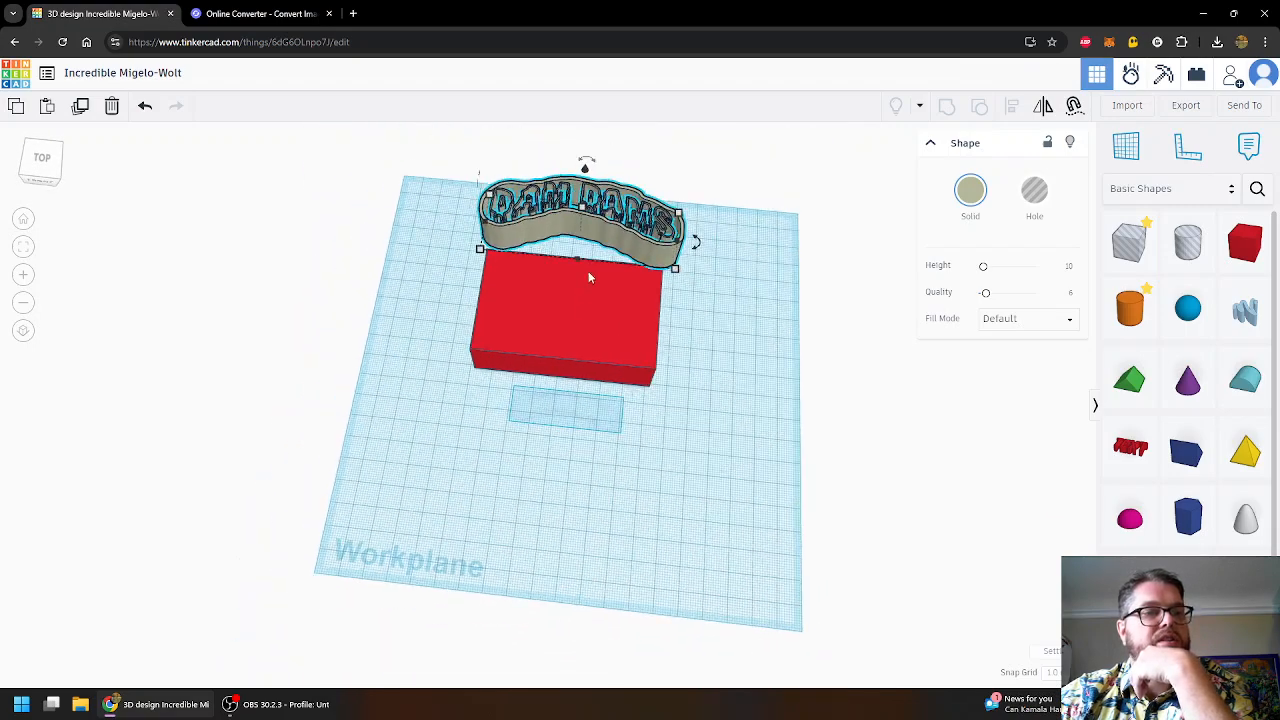
{"action": "left_click_drag", "start_coordinate": [588, 180], "coordinate": [613, 361]}
{"action": "left_click_drag", "start_coordinate": [634, 285], "coordinate": [640, 360]}
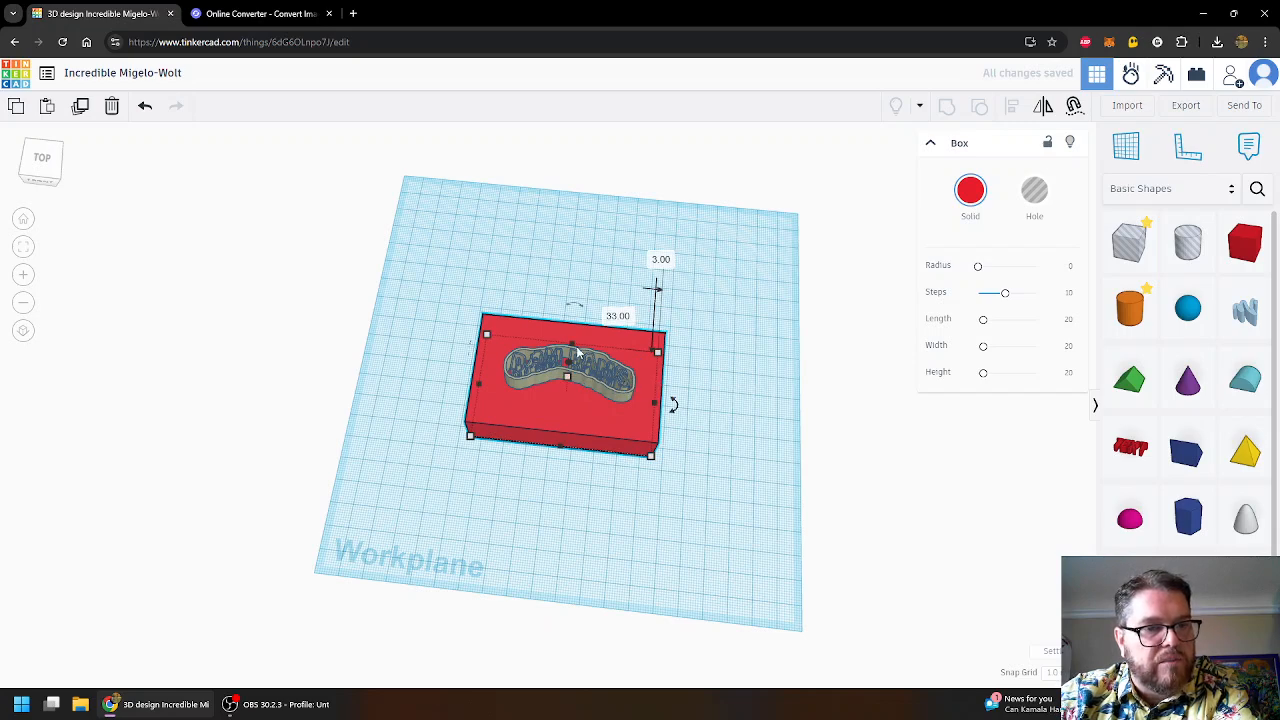
- Shorten the red box's length from 80 to 55 mm
{"action": "right_click_drag", "start_coordinate": [749, 409], "coordinate": [631, 421]}
{"action": "left_click", "coordinate": [627, 362]}
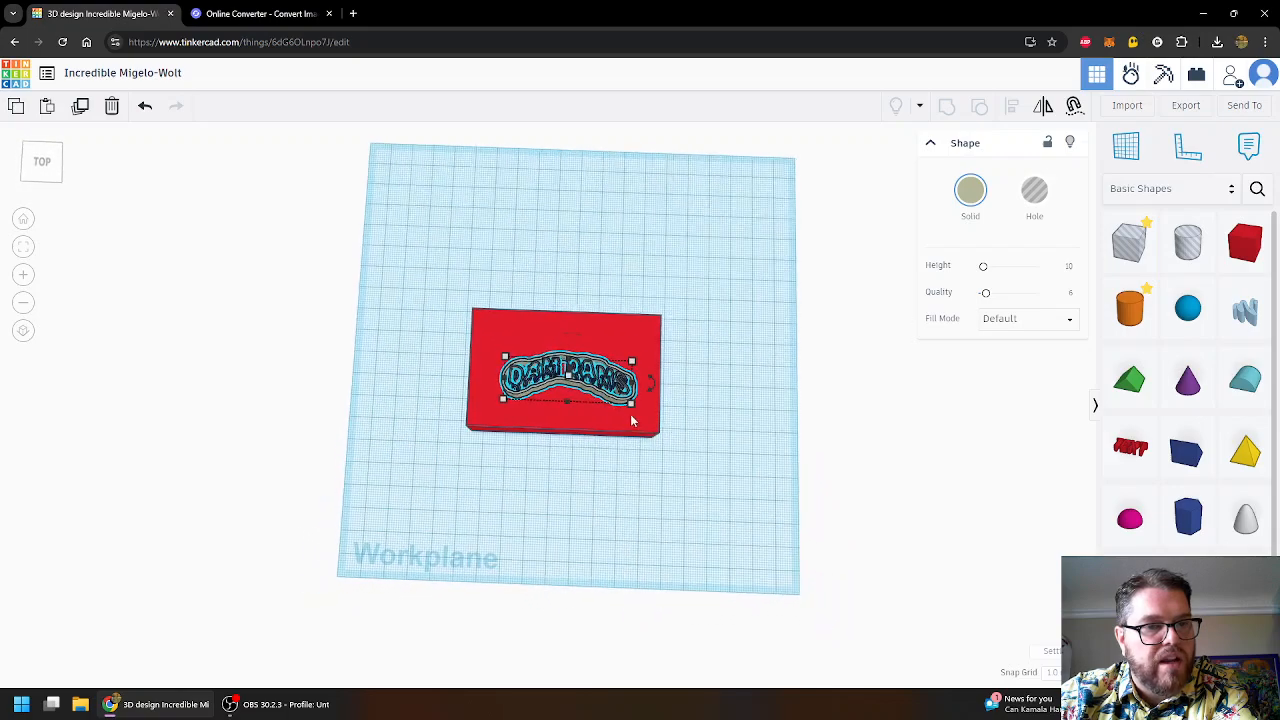
{"action": "left_click", "coordinate": [615, 332]}
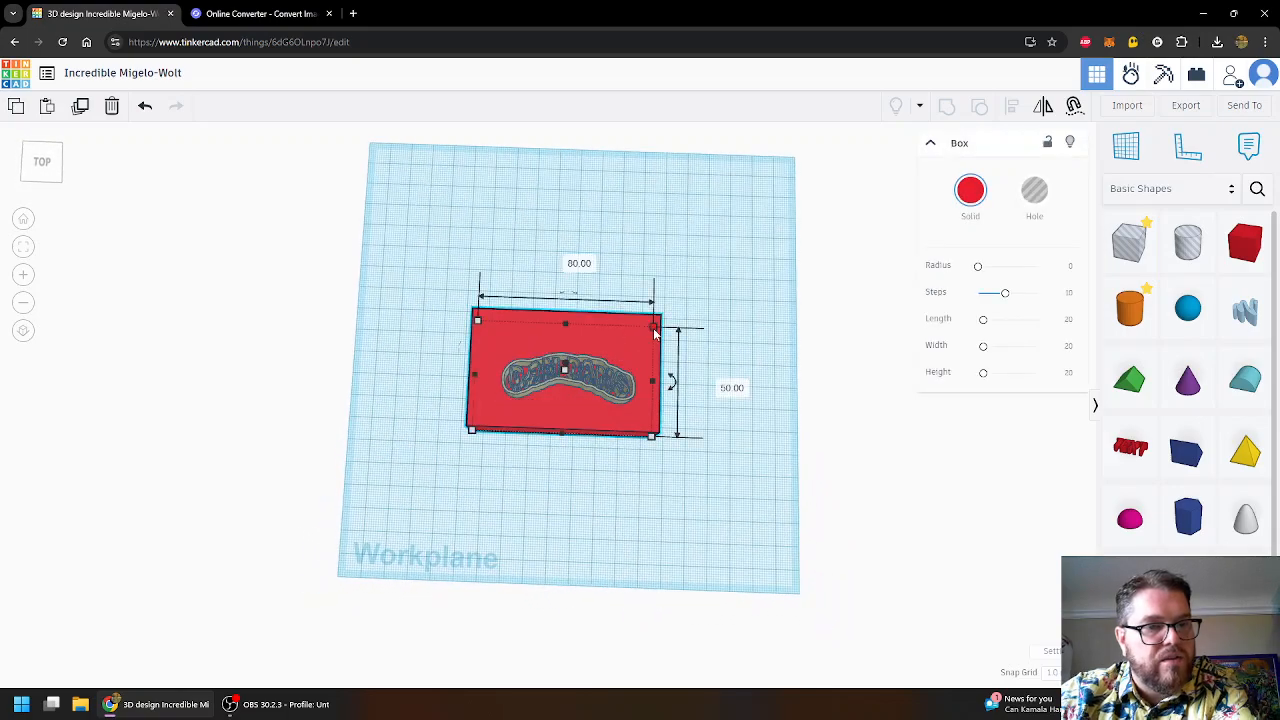
{"action": "left_click", "coordinate": [567, 259]}
{"action": "type", "text": "55"}
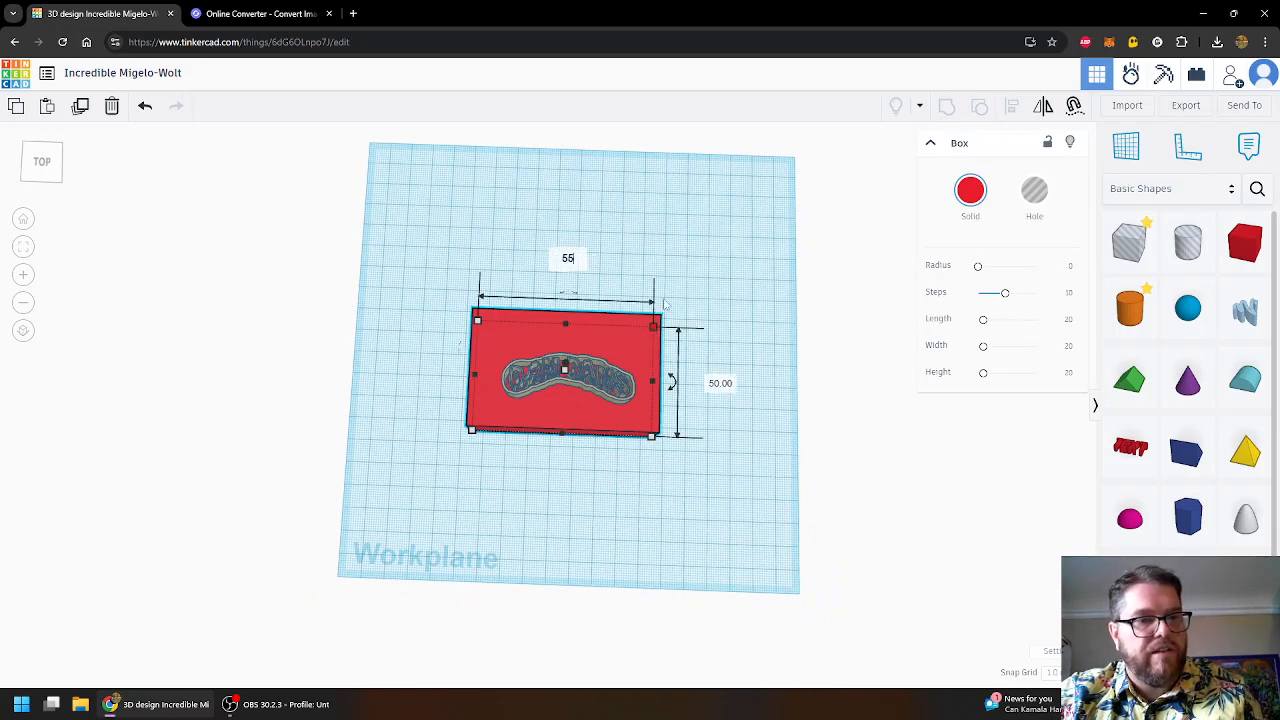
{"action": "key", "text": "Return"}
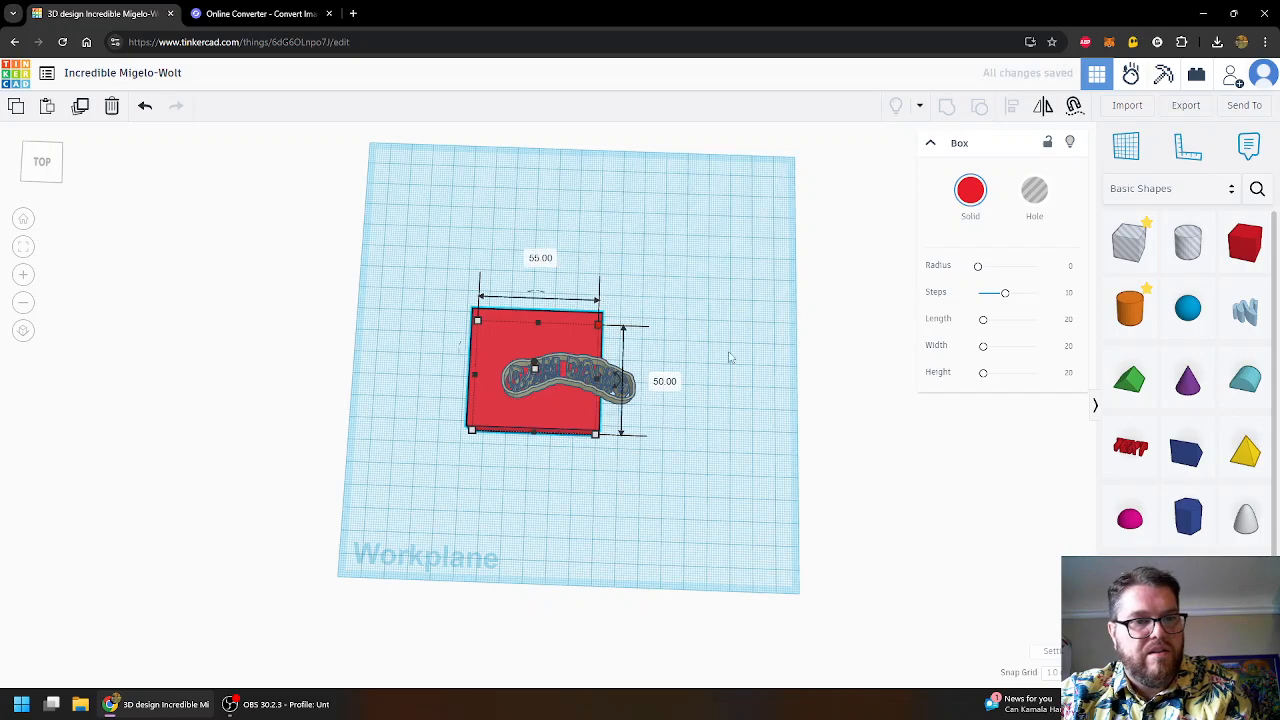
- Reposition the shortened red box back under the logo cutter
{"action": "mouse_move", "coordinate": [589, 429]}
{"action": "left_mouse_down"}
{"action": "mouse_move", "coordinate": [611, 432]}
{"action": "mouse_move", "coordinate": [607, 444]}
{"action": "left_mouse_up"}
{"action": "right_click_drag", "start_coordinate": [686, 431], "coordinate": [578, 362]}
{"action": "left_click_drag", "start_coordinate": [571, 385], "coordinate": [569, 358]}
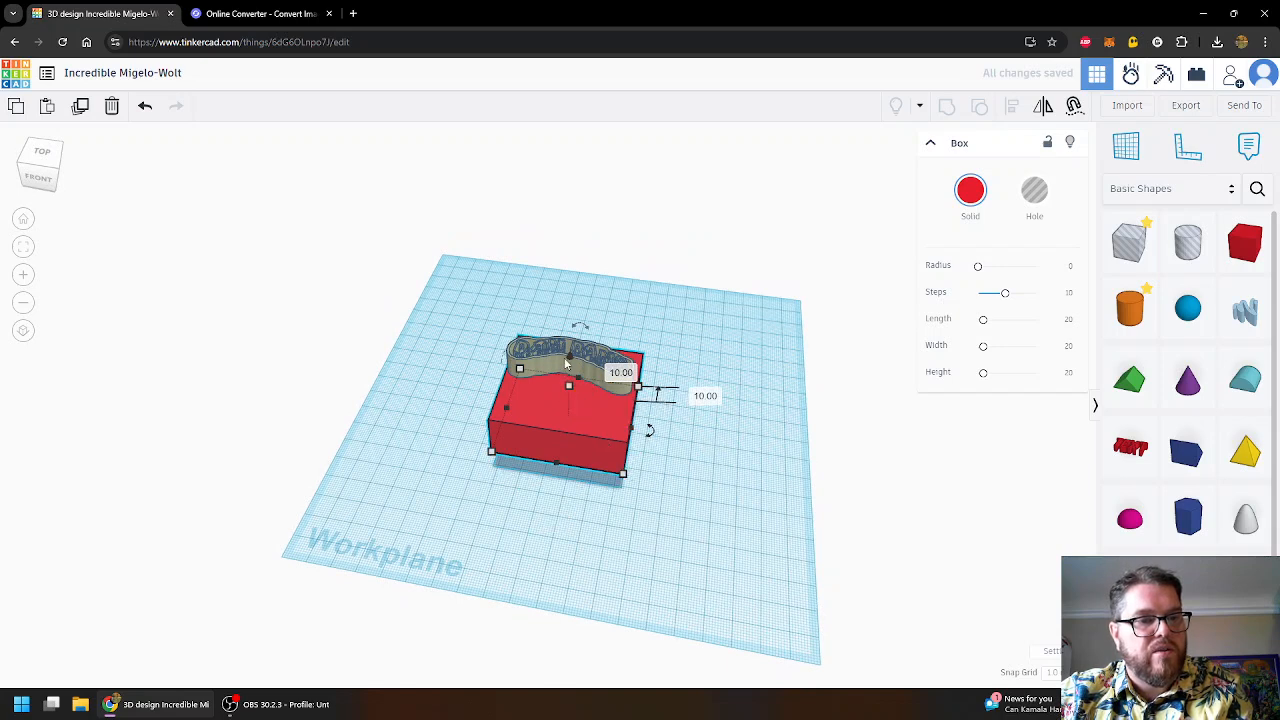
{"action": "left_click_drag", "start_coordinate": [572, 360], "coordinate": [576, 382]}
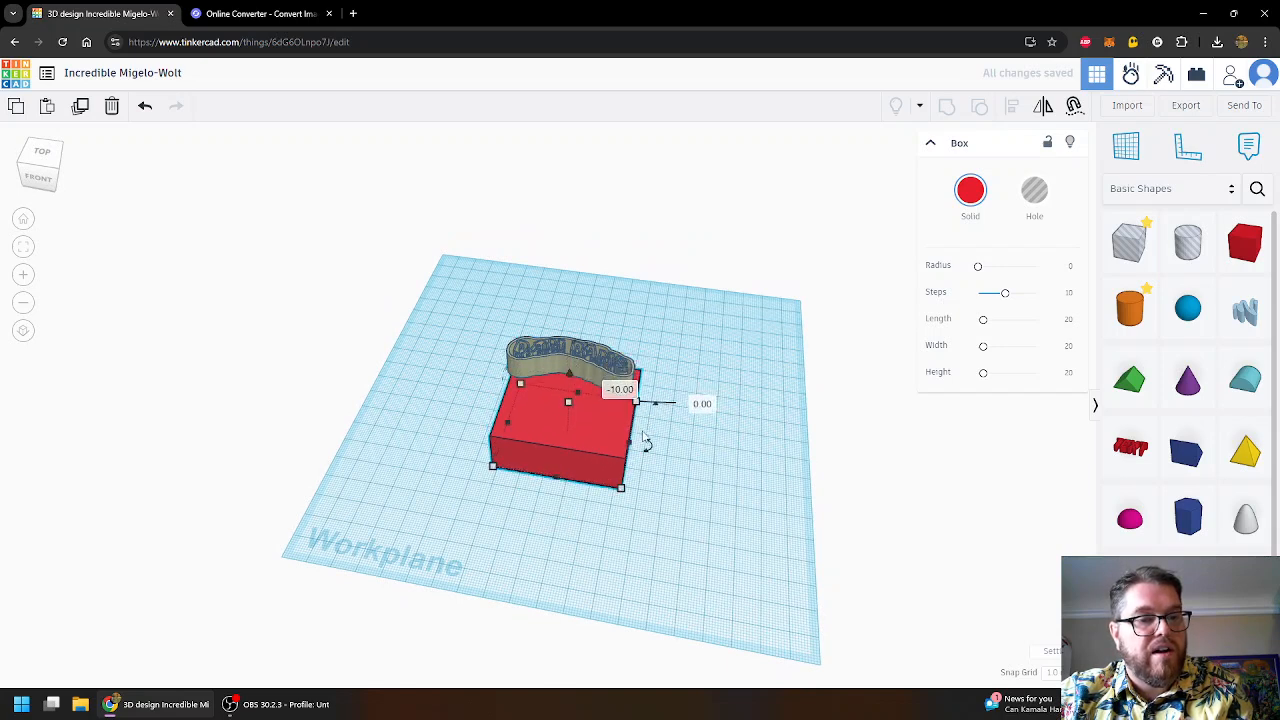
{"action": "left_click", "coordinate": [688, 438]}
- Lower the logo cutter onto the box's top face and turn it diagonally, about 22.5°
{"action": "left_click", "coordinate": [568, 372]}
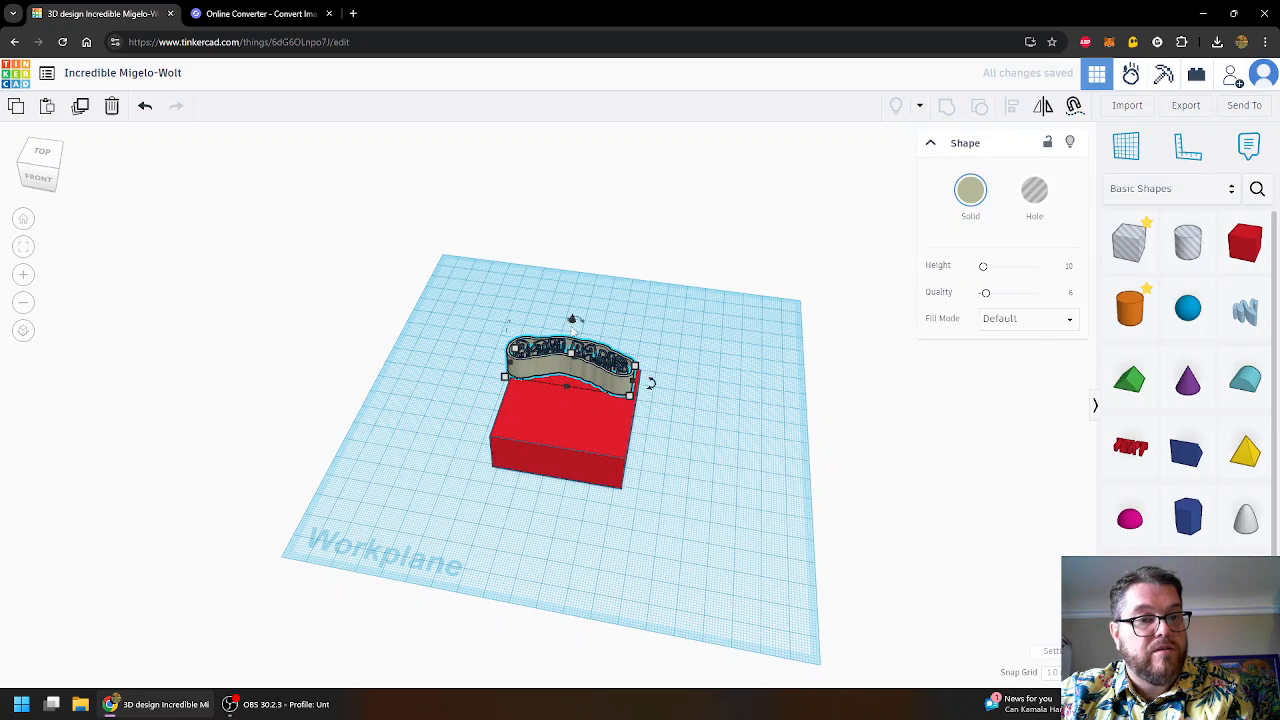
{"action": "left_click_drag", "start_coordinate": [572, 322], "coordinate": [580, 369]}
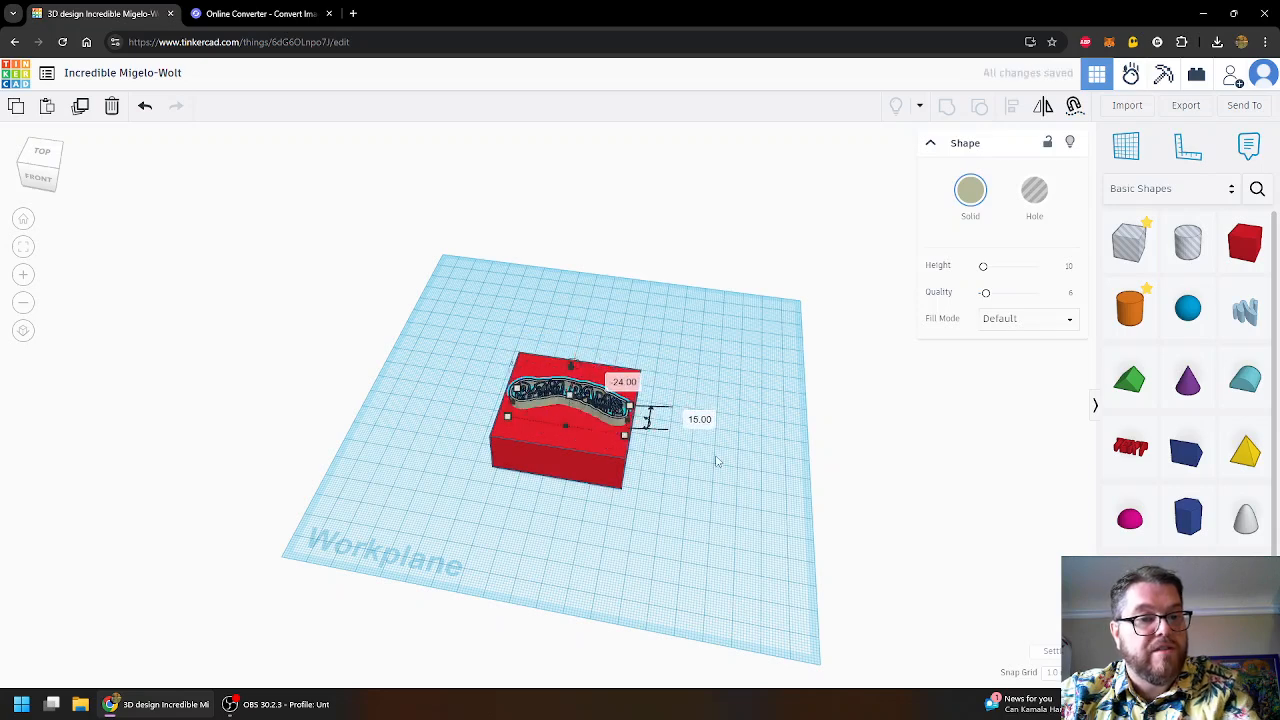
{"action": "left_click_drag", "start_coordinate": [648, 421], "coordinate": [658, 406]}
{"action": "left_click", "coordinate": [726, 360]}
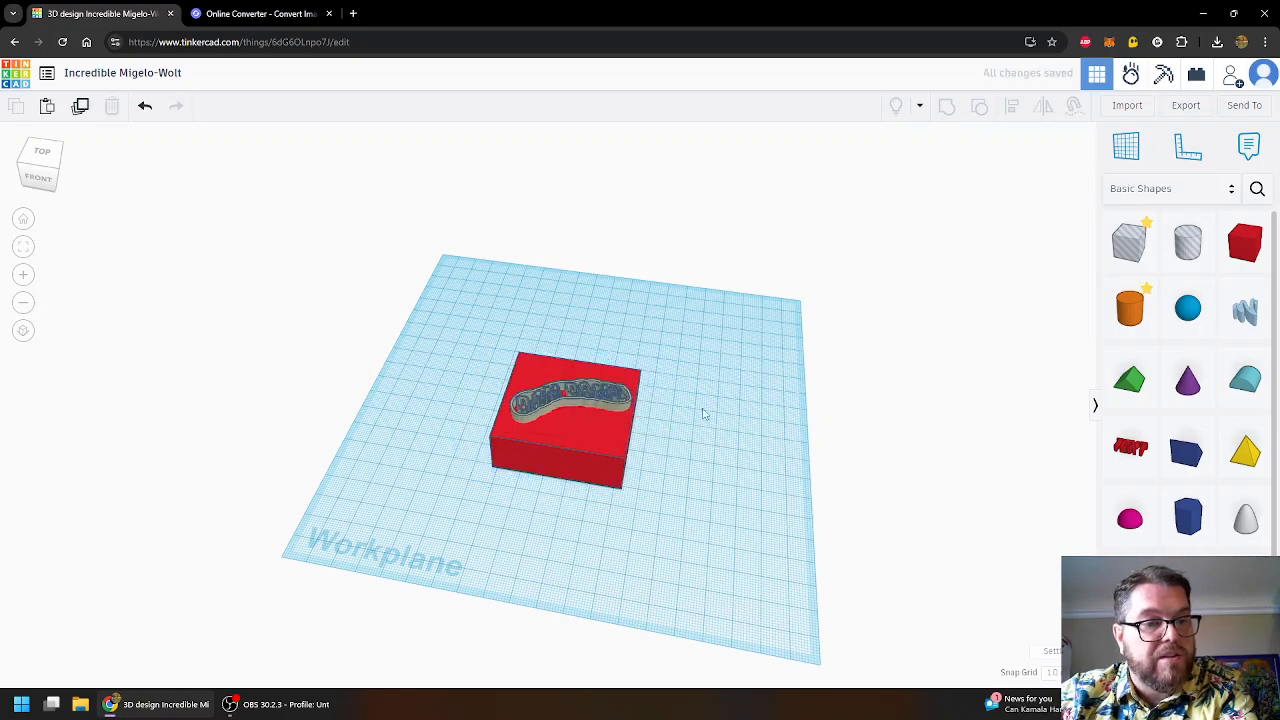
{"action": "right_click_drag", "start_coordinate": [680, 486], "coordinate": [760, 502]}
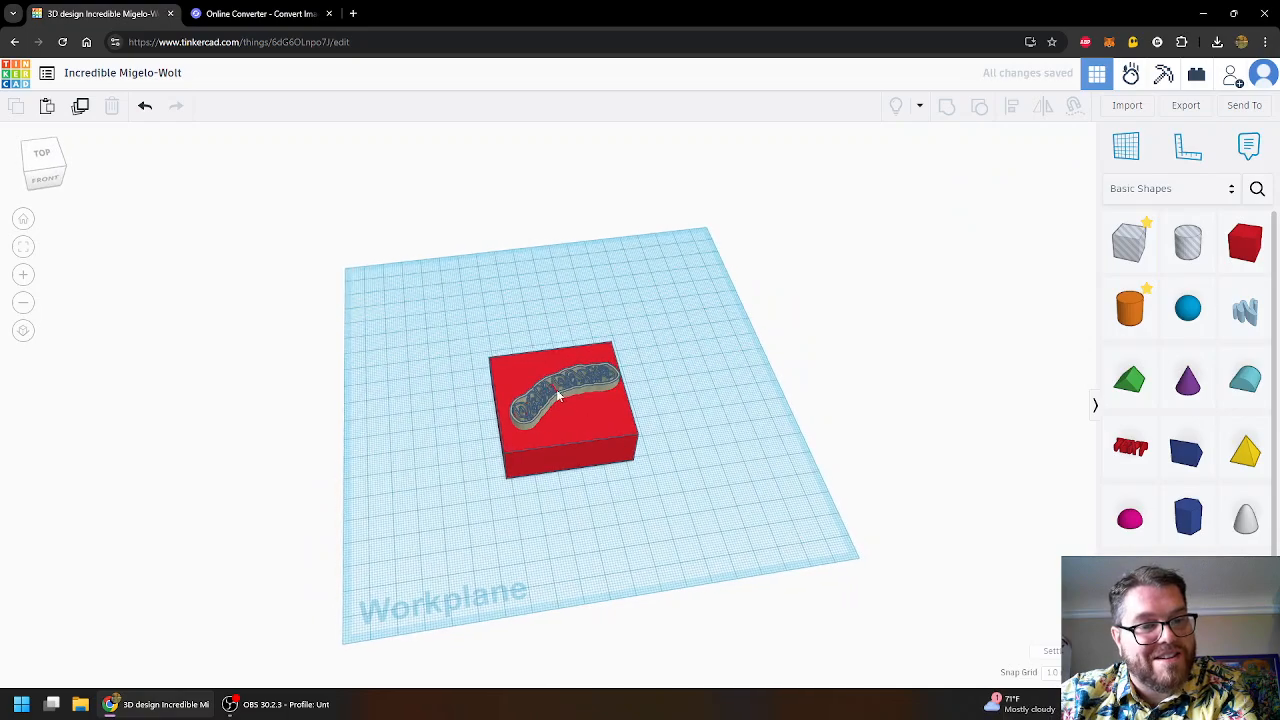
{"action": "scroll", "coordinate": [525, 415], "scroll_direction": "up", "scroll_amount": 10}
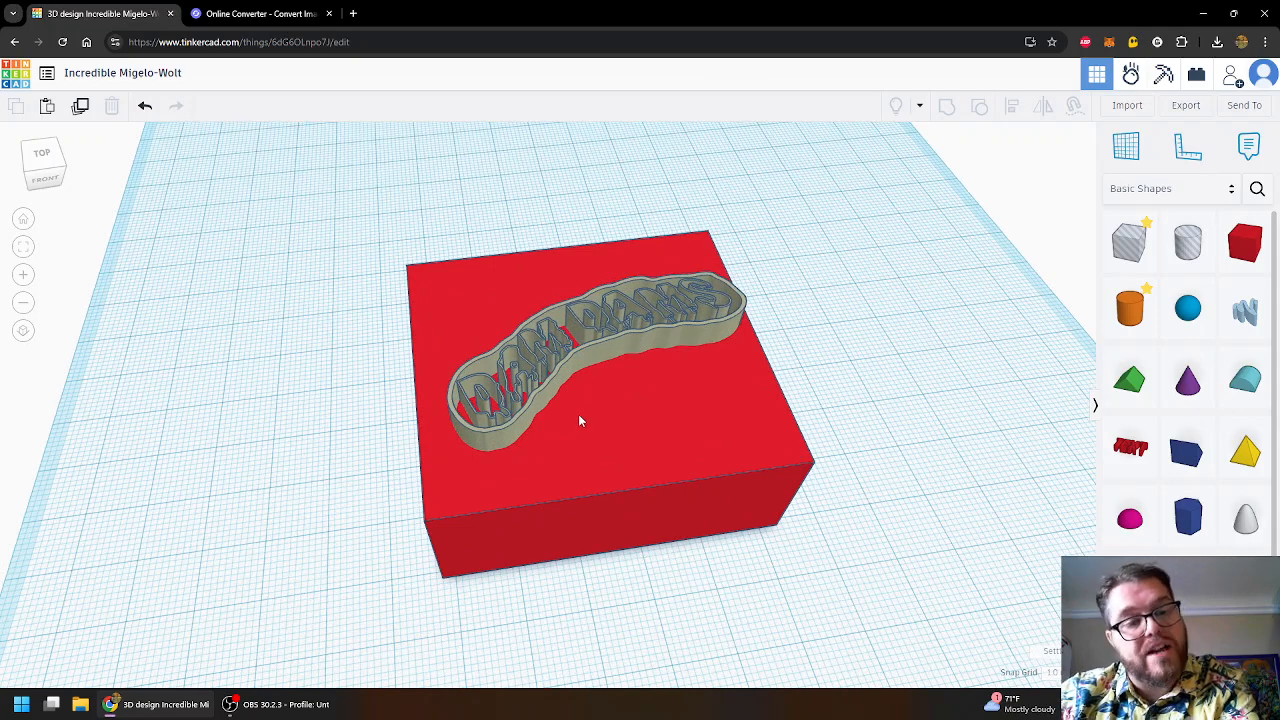
- Rotate the logo cutter 180° and move it toward the back of the block
{"action": "left_click", "coordinate": [580, 362]}
{"action": "left_click_drag", "start_coordinate": [593, 264], "coordinate": [550, 525]}
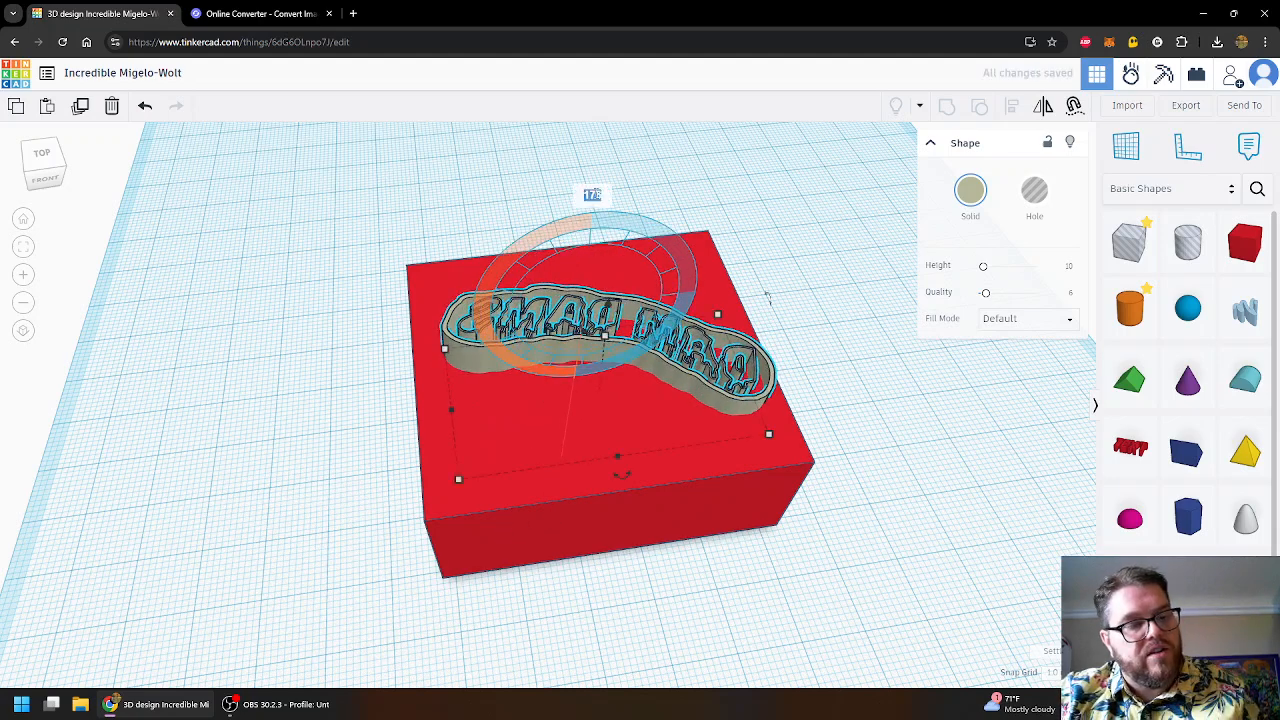
{"action": "type", "text": "180"}
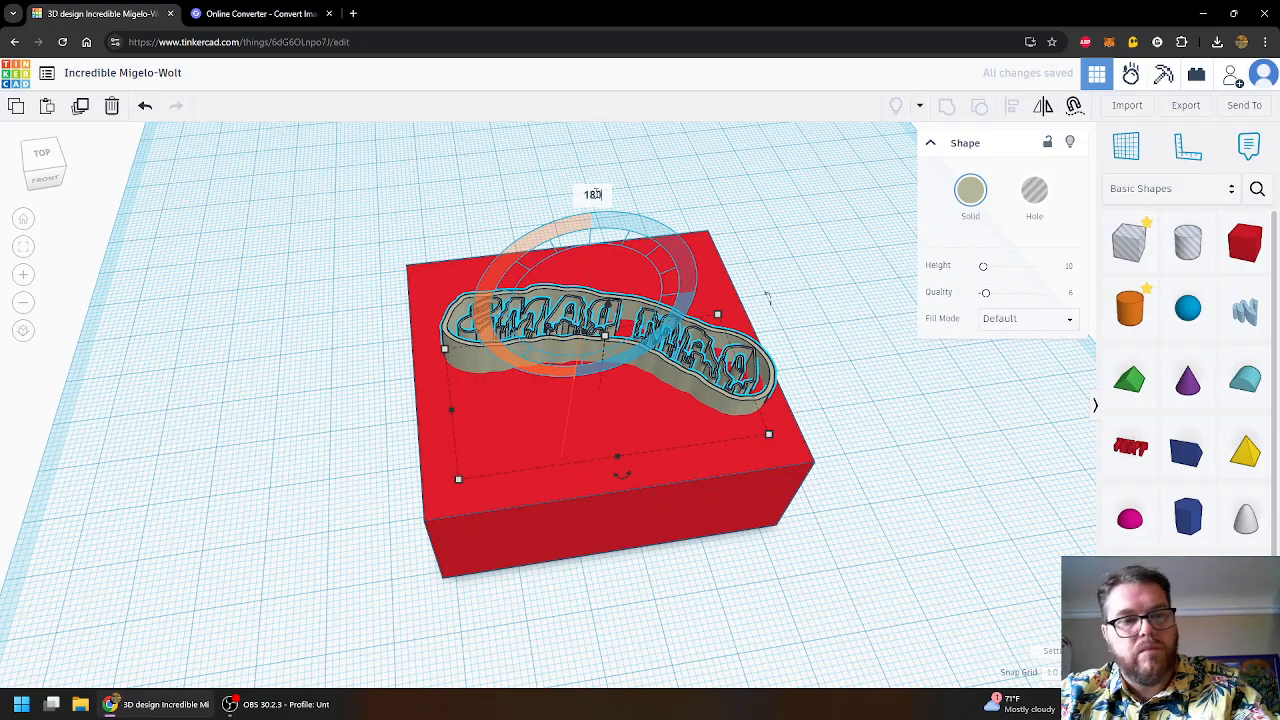
{"action": "key", "text": "Return"}
{"action": "left_click", "coordinate": [765, 216]}
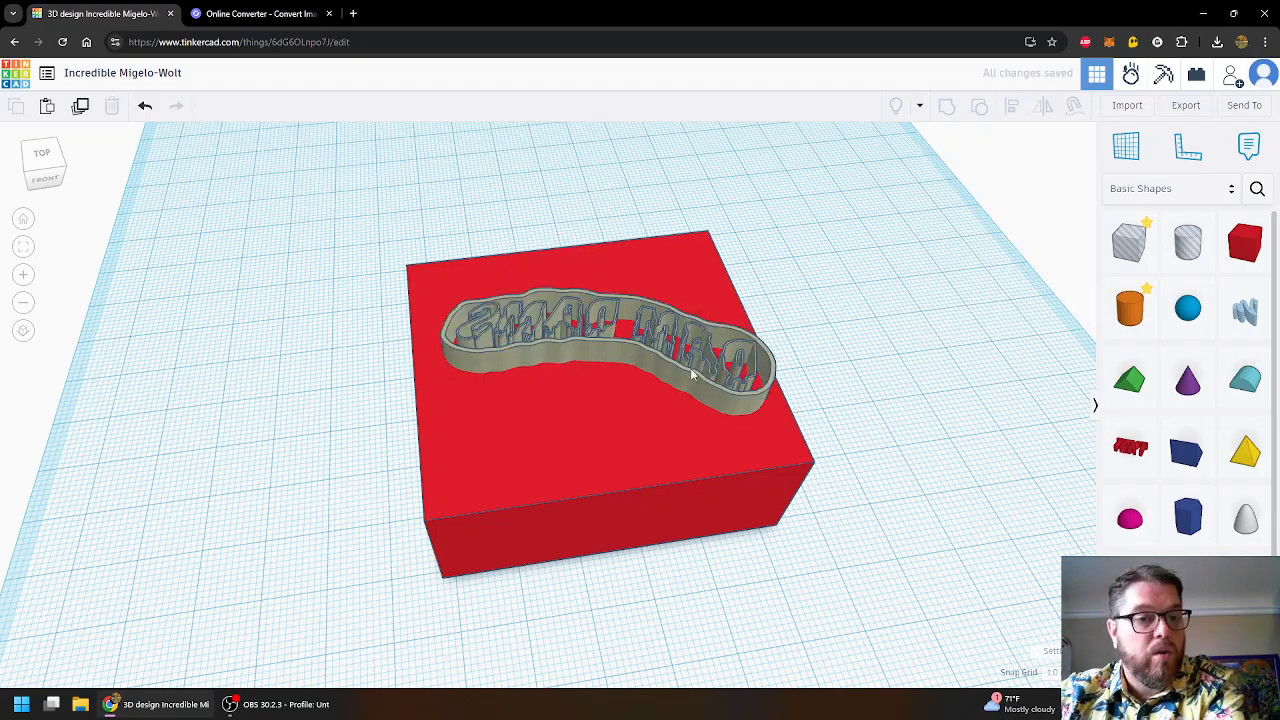
{"action": "left_click_drag", "start_coordinate": [690, 380], "coordinate": [671, 335]}
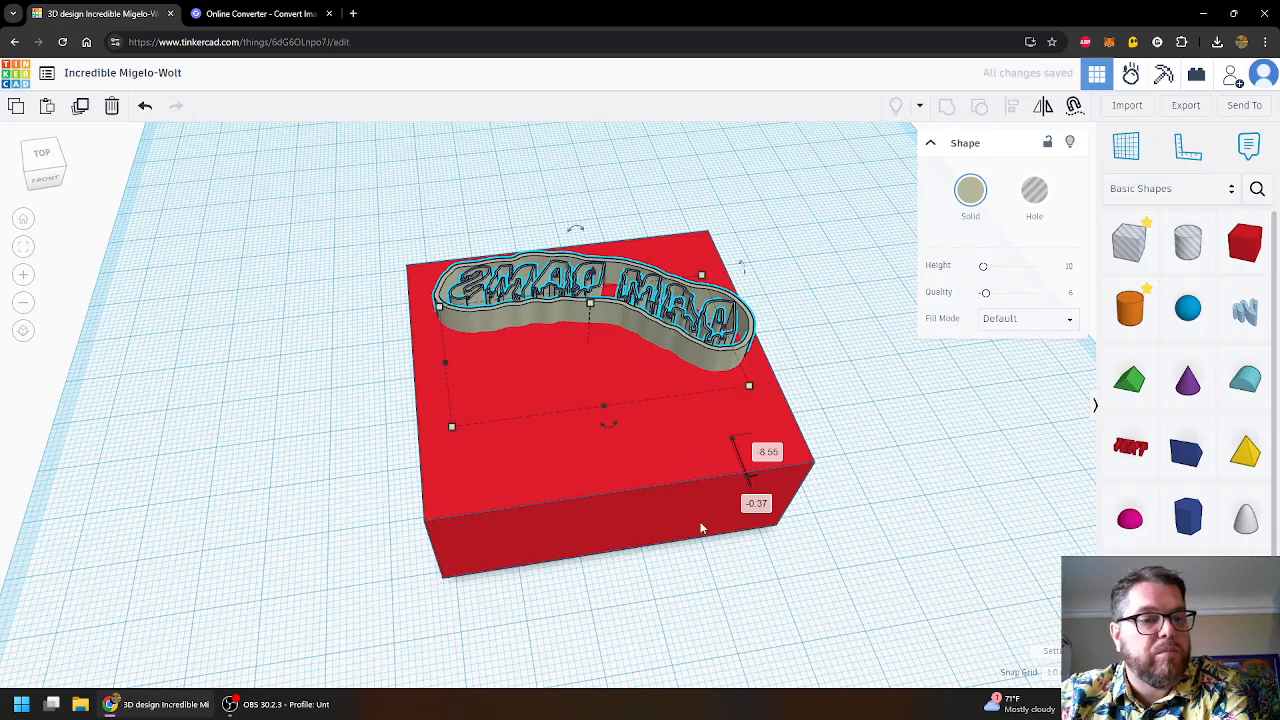
- Reduce the red block's depth from 50 to 30 mm
{"action": "left_click", "coordinate": [646, 493]}
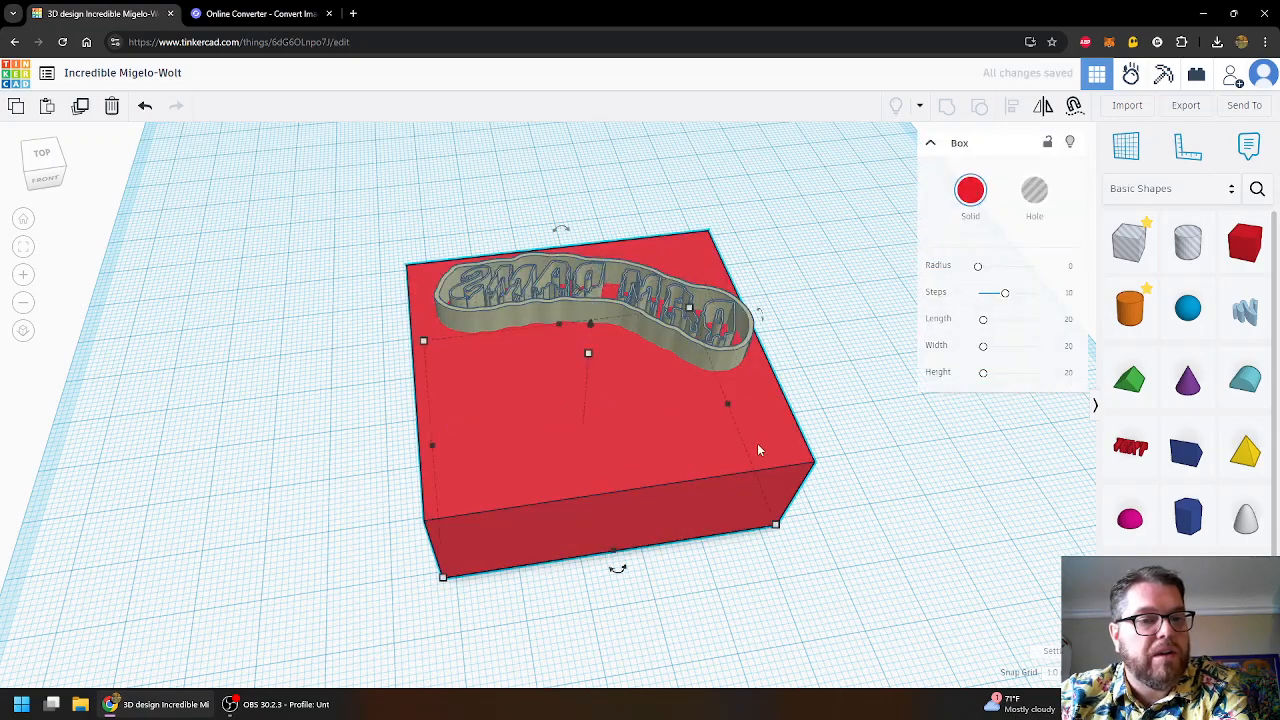
{"action": "left_click", "coordinate": [777, 525]}
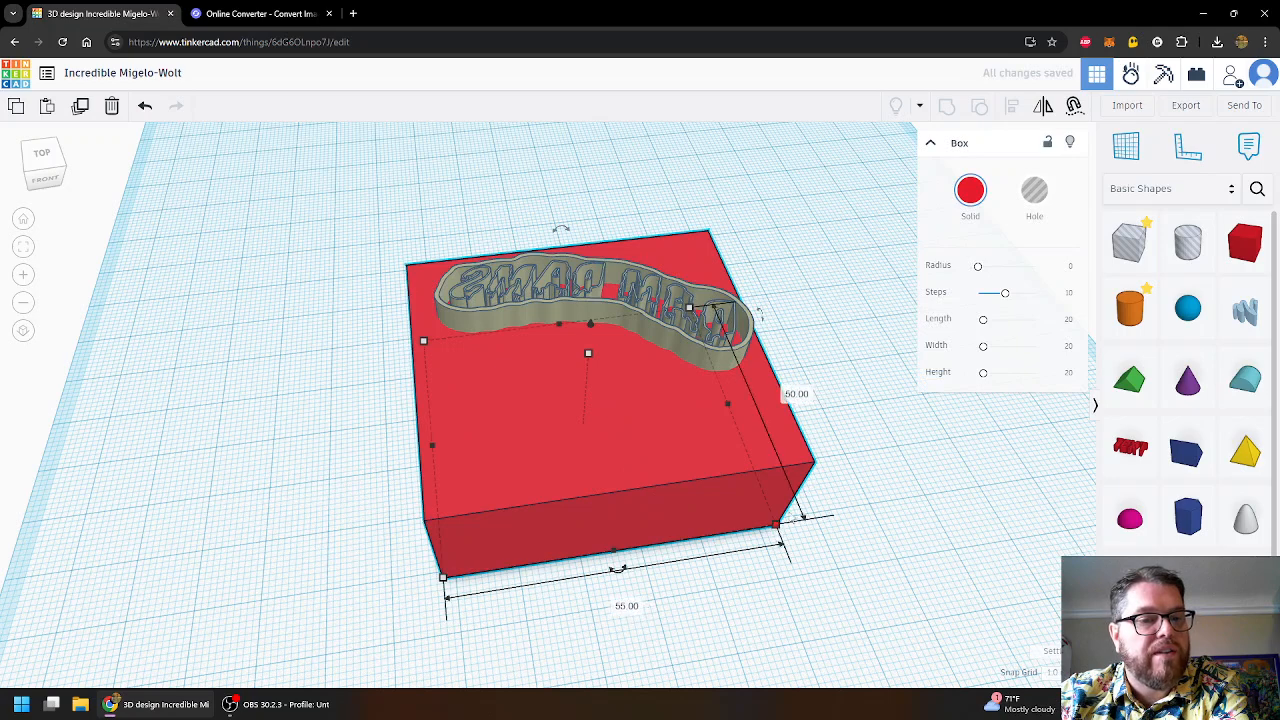
{"action": "left_click", "coordinate": [796, 394]}
{"action": "type", "text": "30"}
{"action": "key", "text": "Return"}
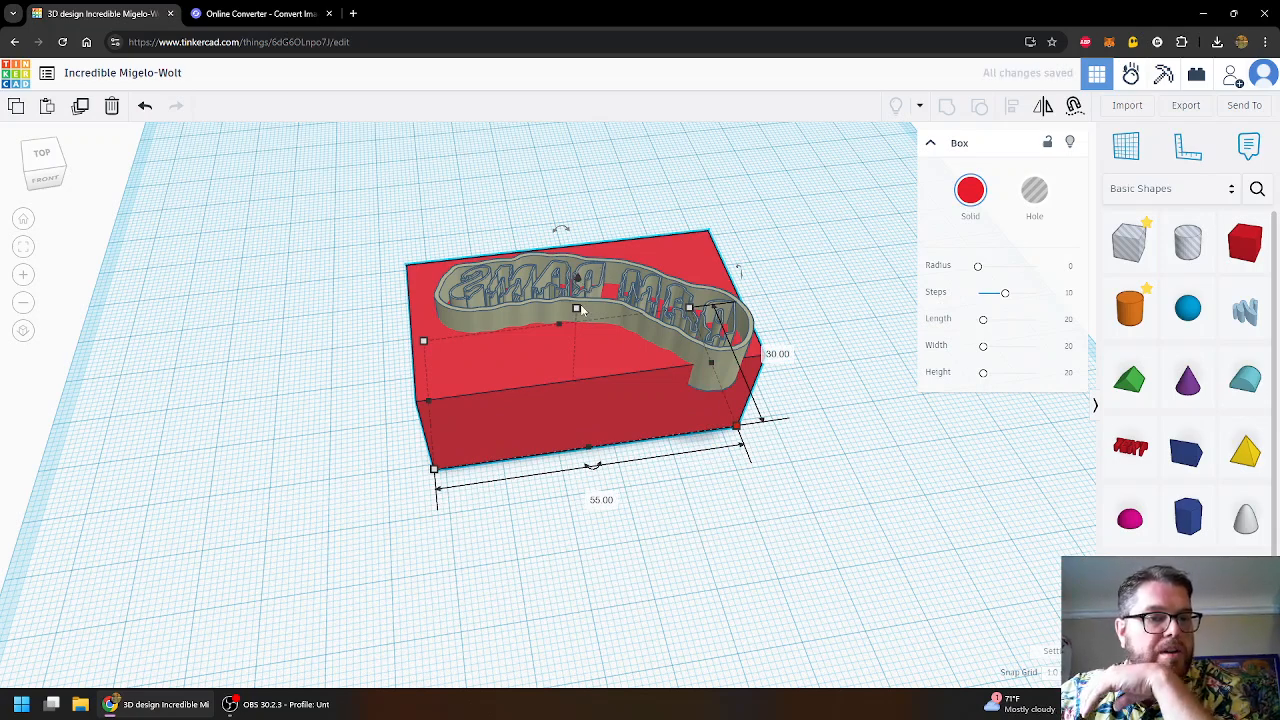
{"action": "left_click", "coordinate": [651, 326]}
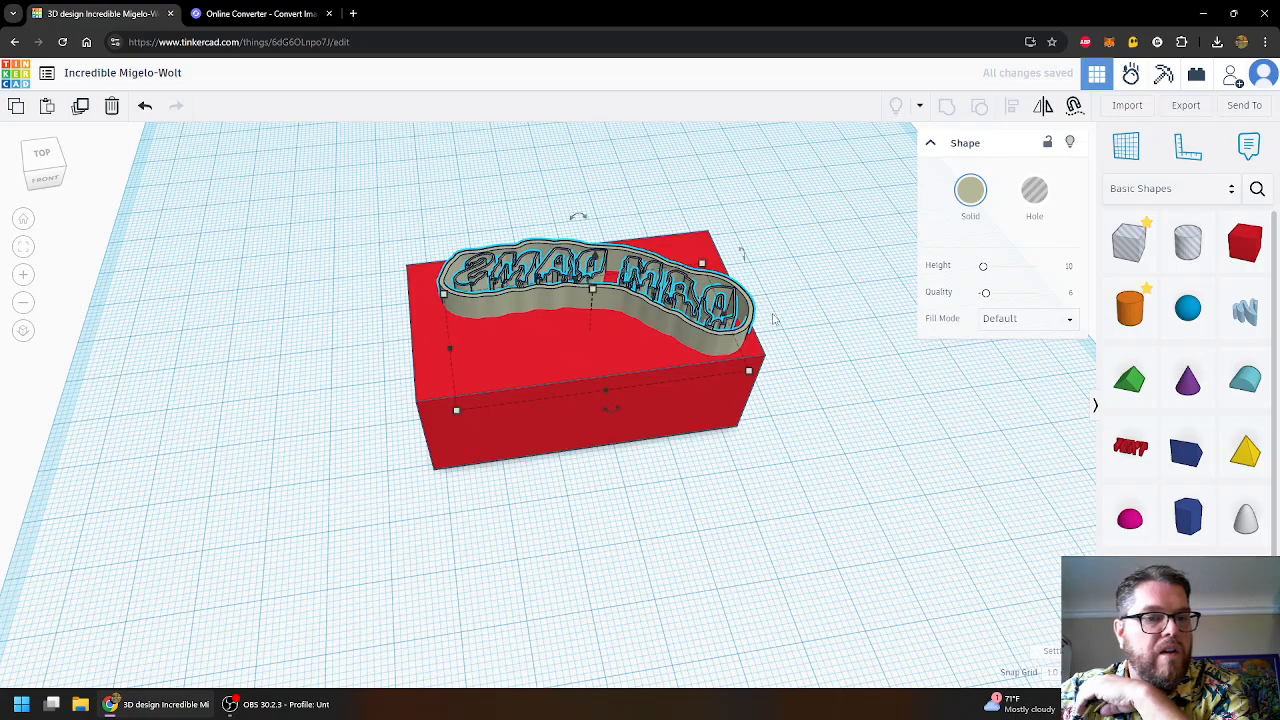
- From the top view, nudge the logo cutter up-left to fit inside the block's top face
{"action": "left_click", "coordinate": [42, 153]}
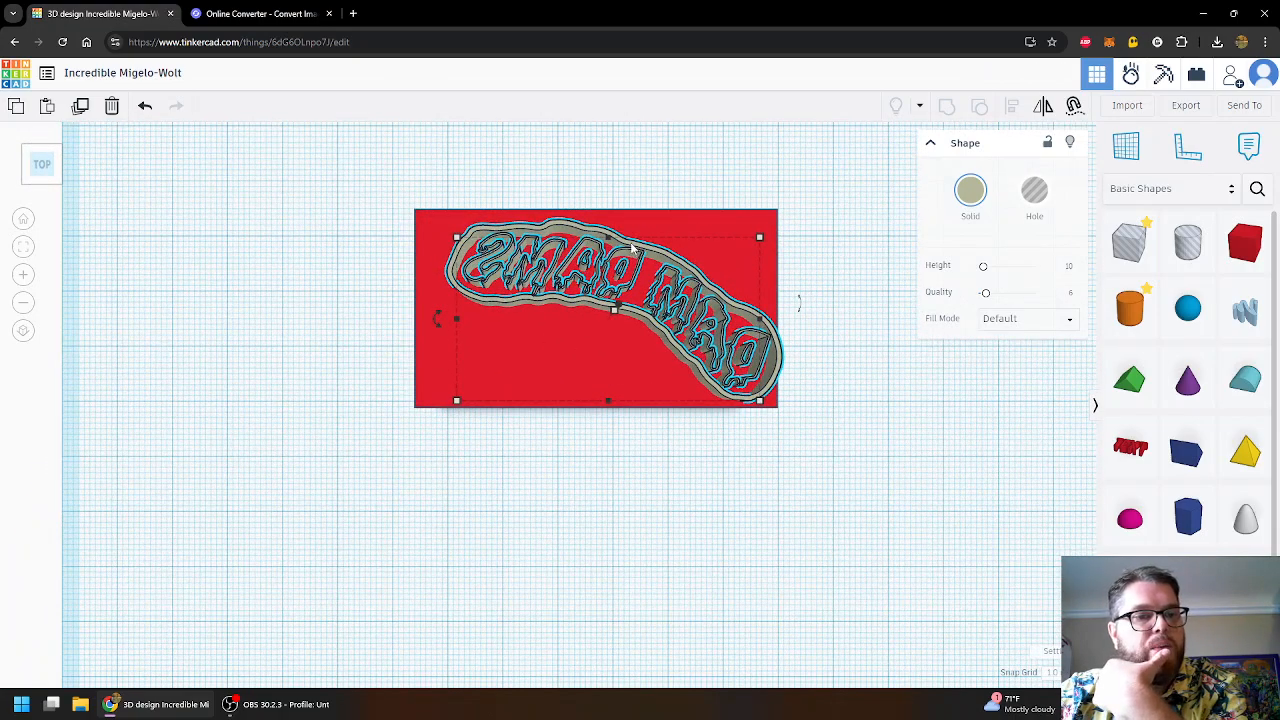
{"action": "mouse_move", "coordinate": [632, 248]}
{"action": "left_mouse_down"}
{"action": "mouse_move", "coordinate": [608, 232]}
{"action": "mouse_move", "coordinate": [628, 234]}
{"action": "left_mouse_up"}
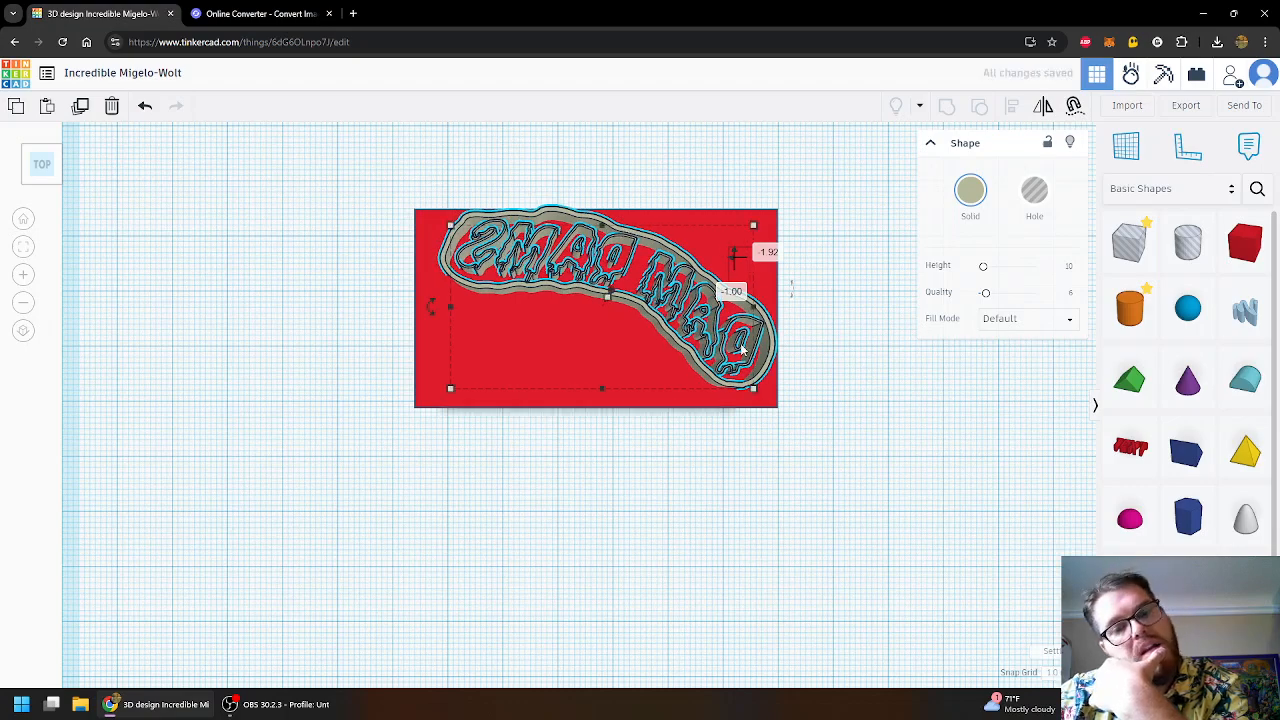
{"action": "scroll", "coordinate": [757, 370], "scroll_direction": "up", "scroll_amount": 2}
{"action": "scroll", "coordinate": [757, 372], "scroll_direction": "down", "scroll_amount": 3}
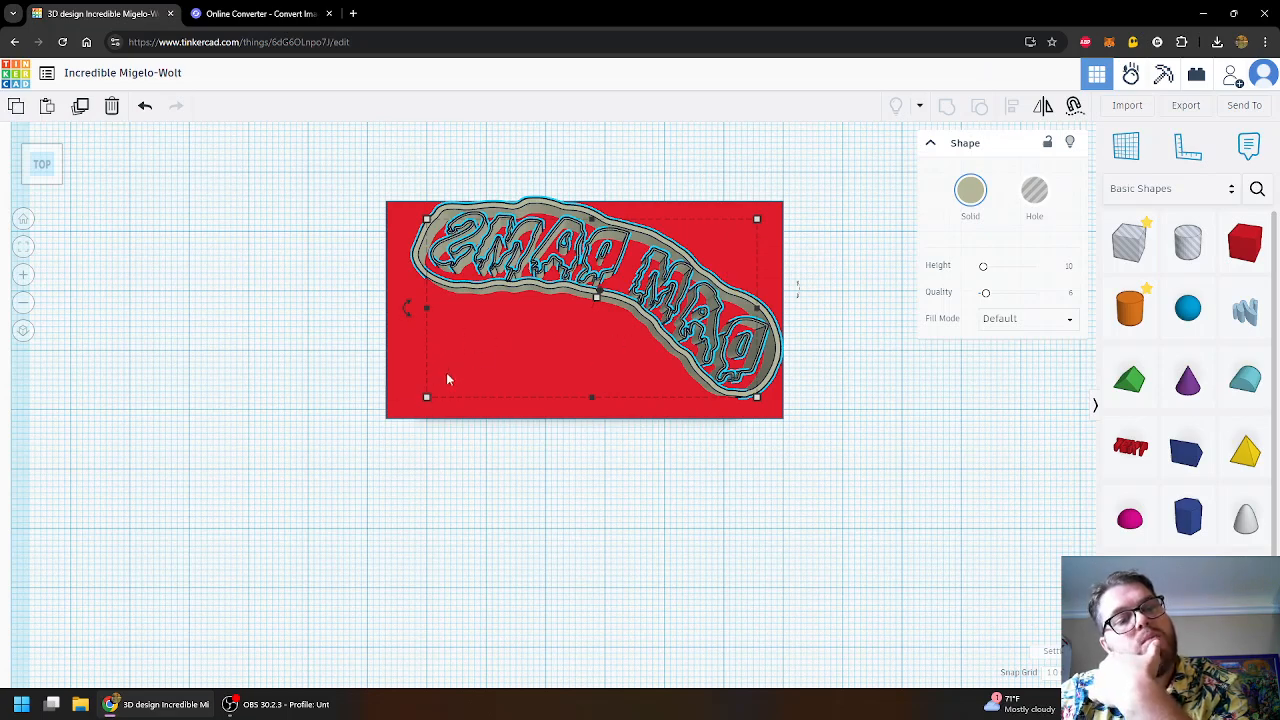
{"action": "left_click", "coordinate": [603, 455]}
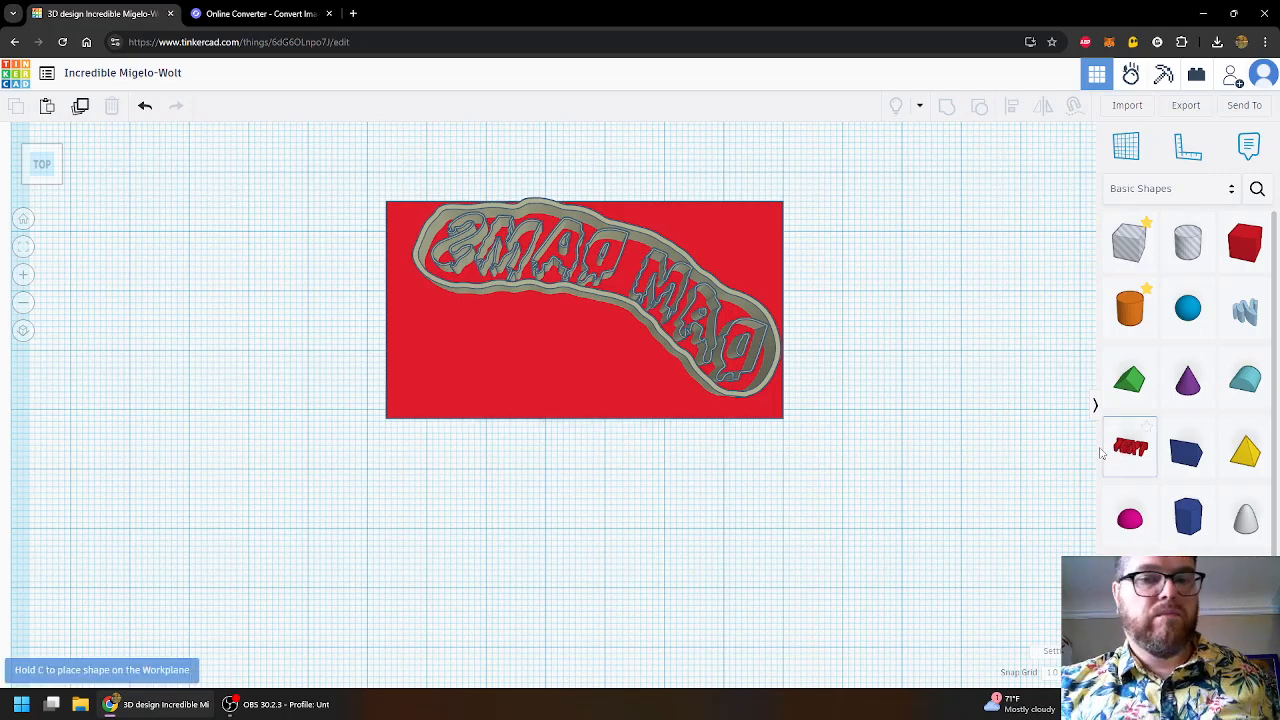
- Place a Basic Shapes Text object on the workplane below the block and select it
{"action": "left_click_drag", "start_coordinate": [1100, 453], "coordinate": [587, 540]}
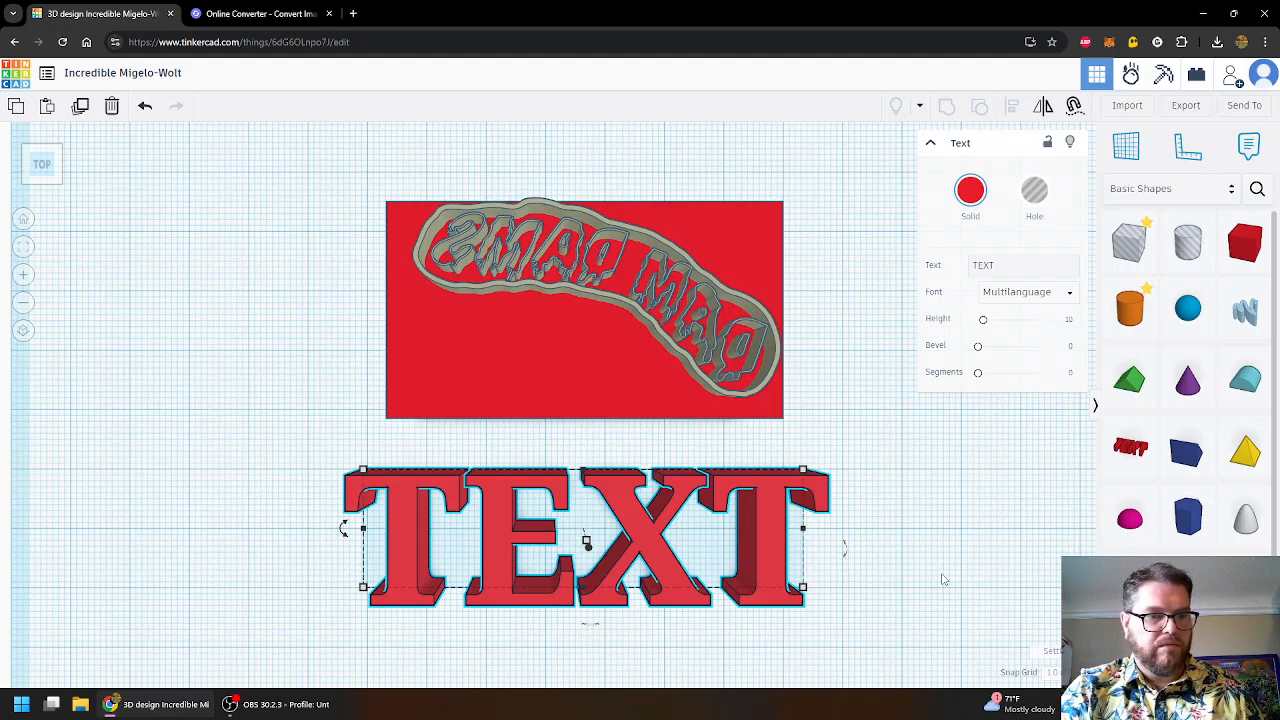
{"action": "key", "text": "ctrl+minus"}
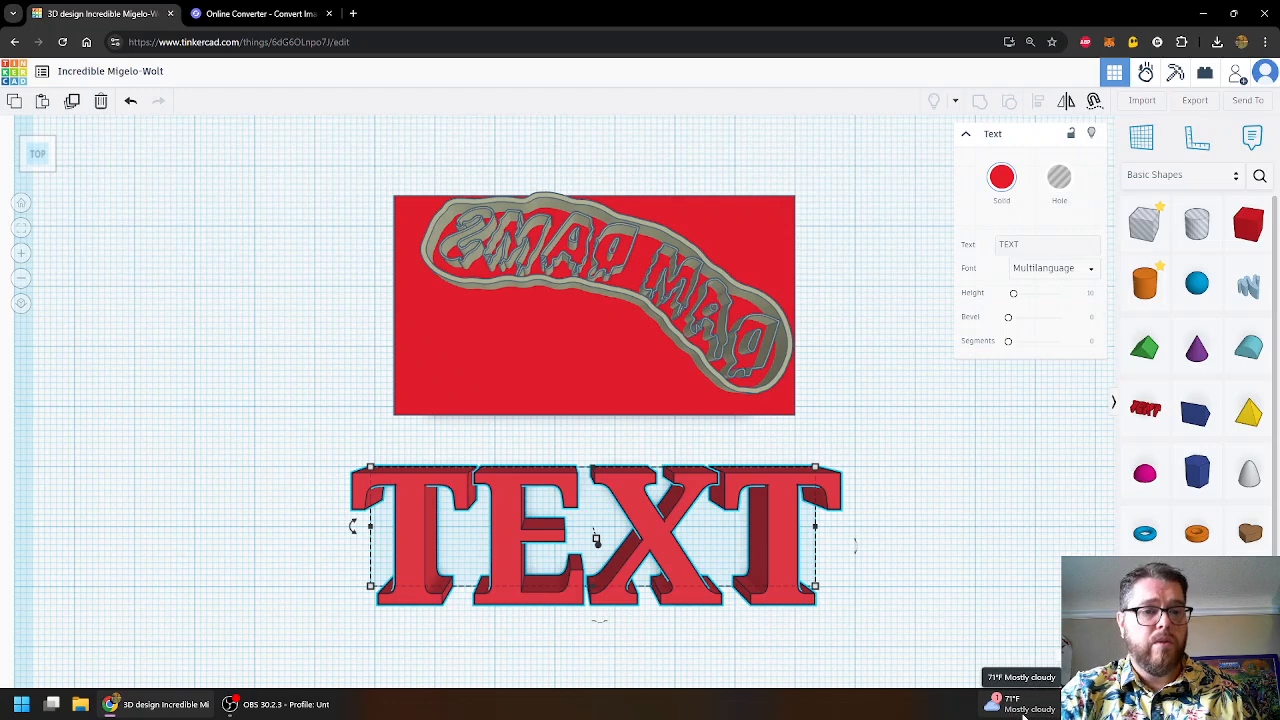
{"action": "key", "text": "ctrl+plus"}
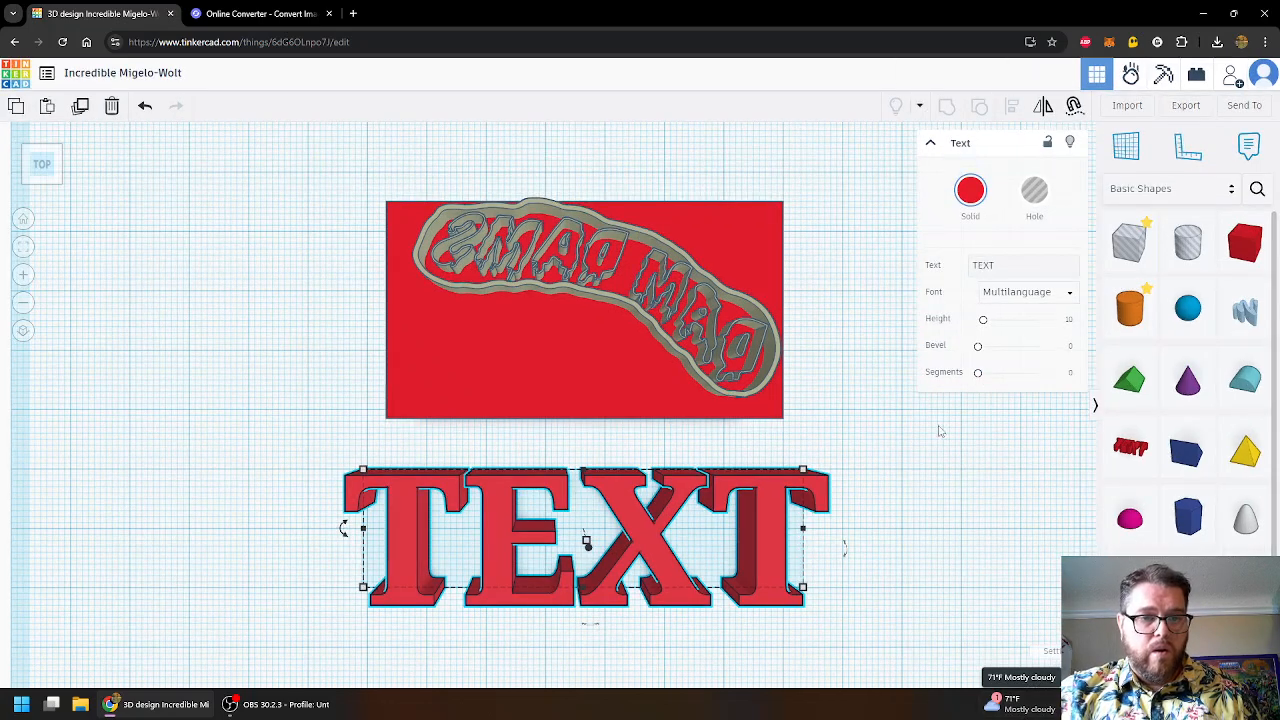
{"action": "left_click", "coordinate": [910, 448]}
{"action": "left_click", "coordinate": [634, 527]}
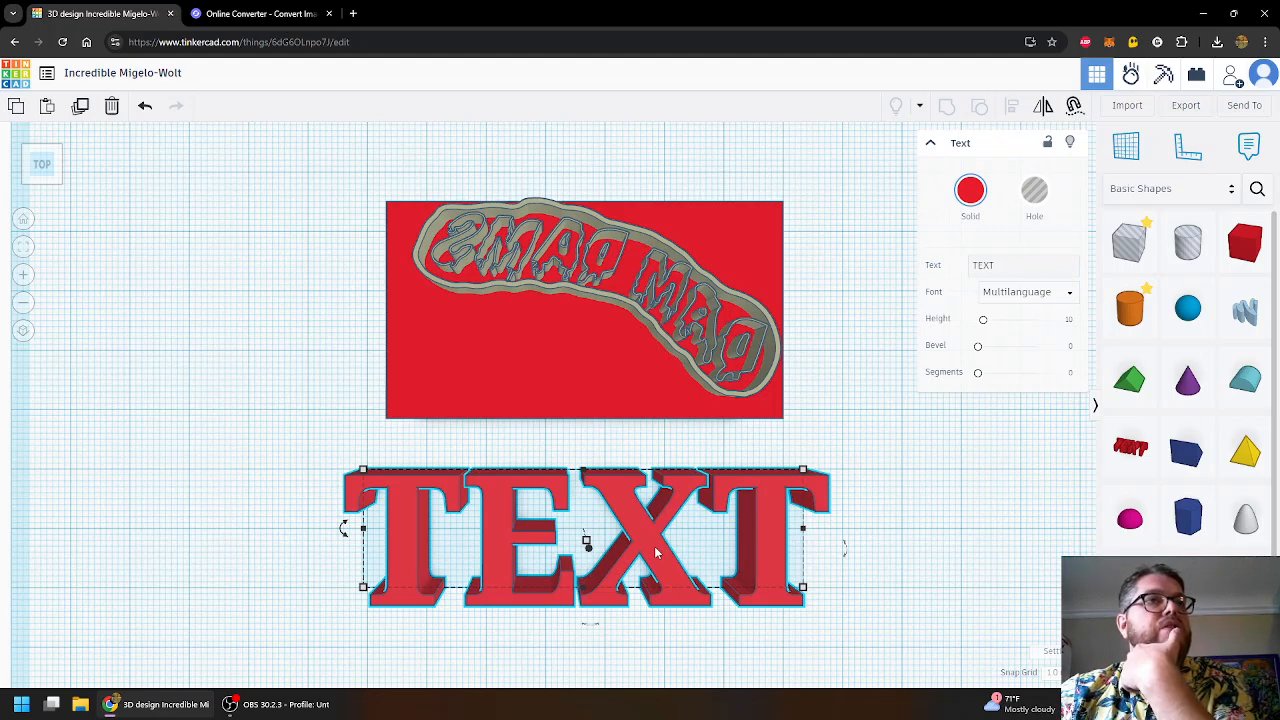
- Replace the Text shape's 'TEXT' wording with 'of' and underscore bars
{"action": "left_click", "coordinate": [983, 265]}
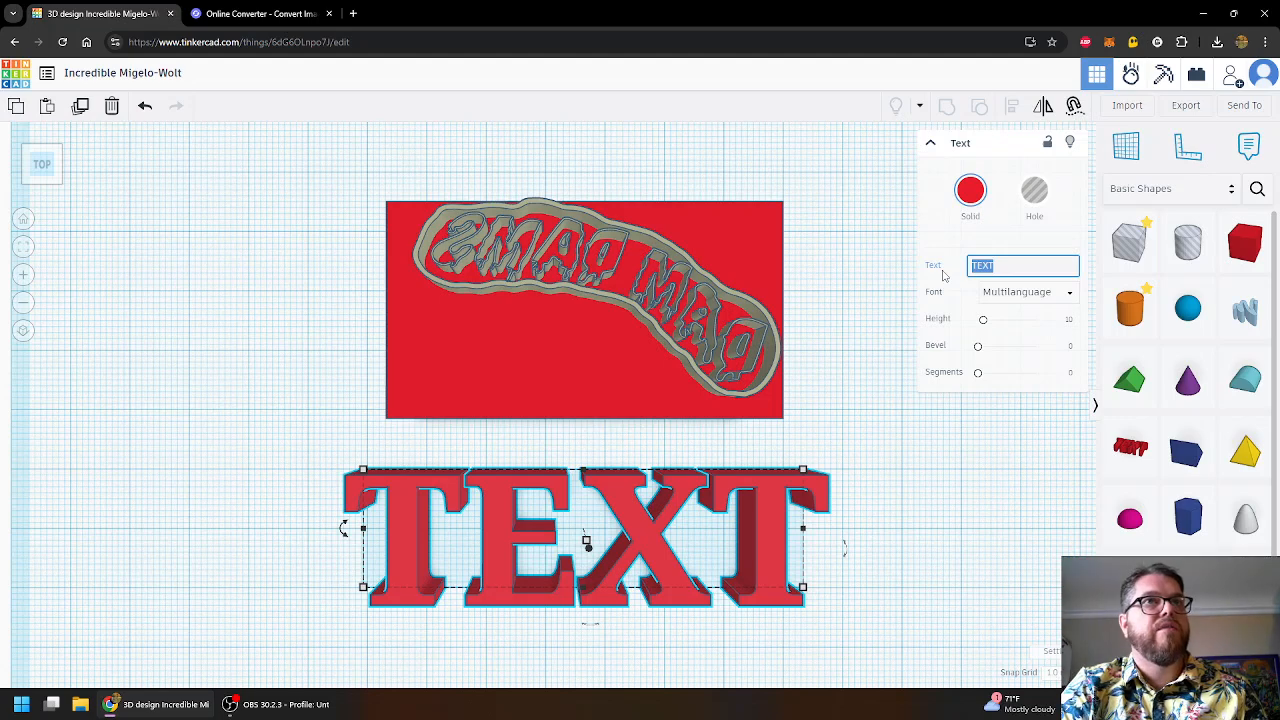
{"action": "type", "text": "Fart"}
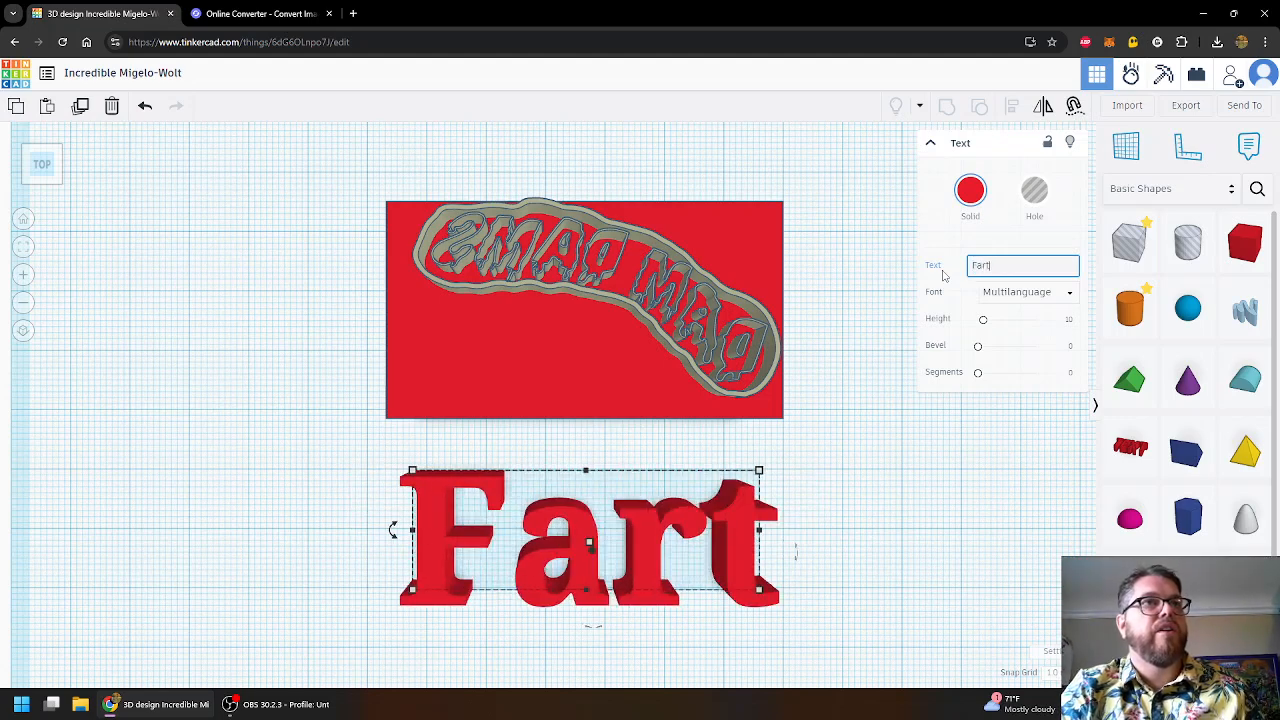
{"action": "key", "text": "BackSpace"}
{"action": "key", "text": "BackSpace"}
{"action": "key", "text": "BackSpace"}
{"action": "key", "text": "BackSpace"}
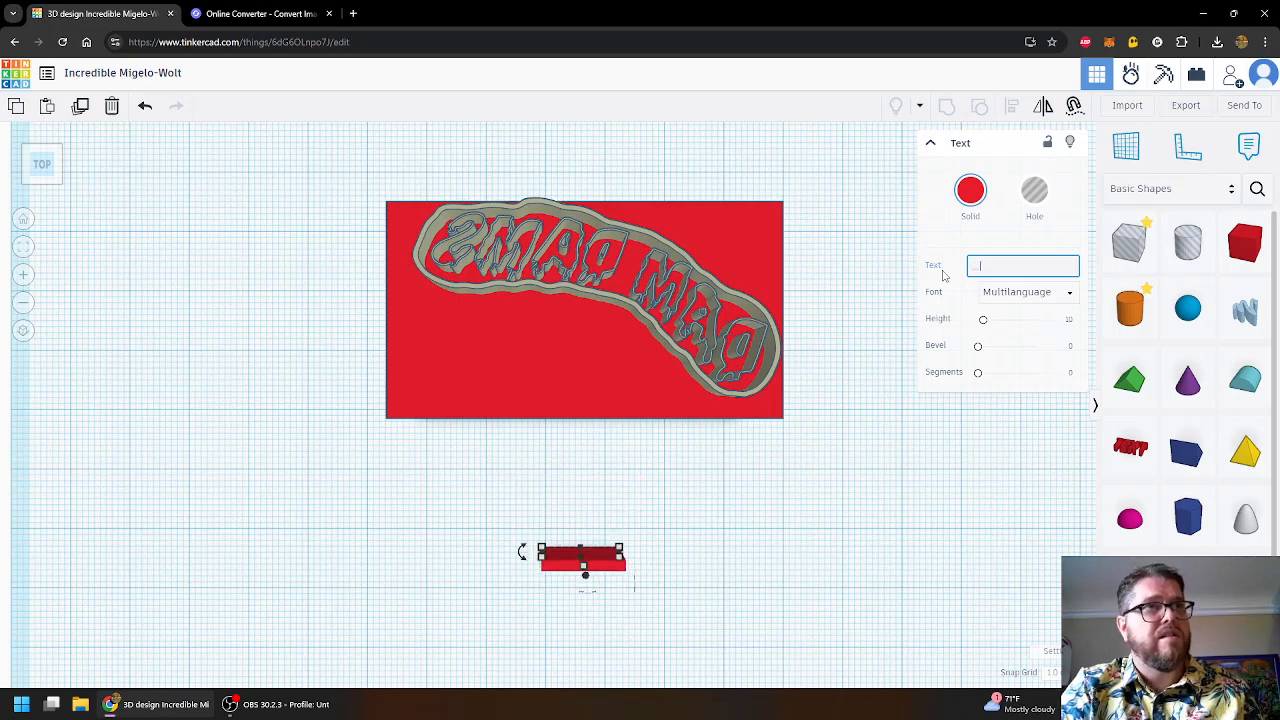
{"action": "type", "text": "0"}
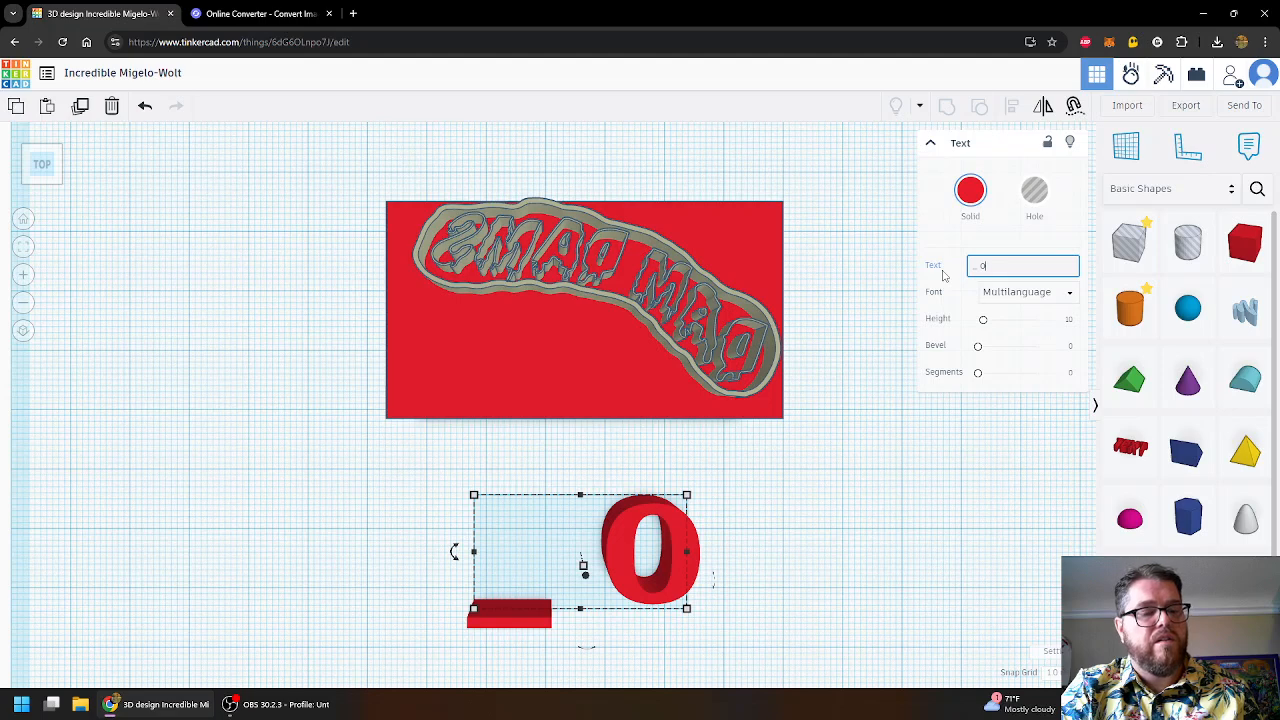
{"action": "type", "text": "f"}
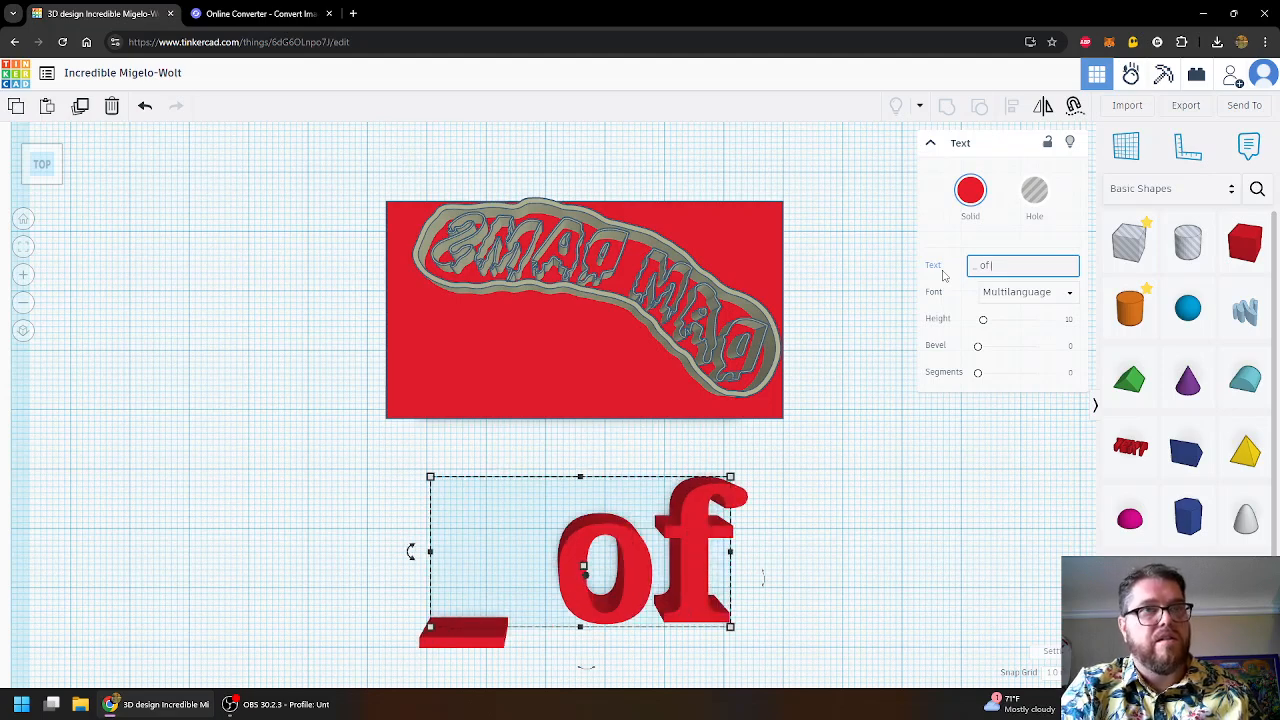
{"action": "type", "text": " _"}
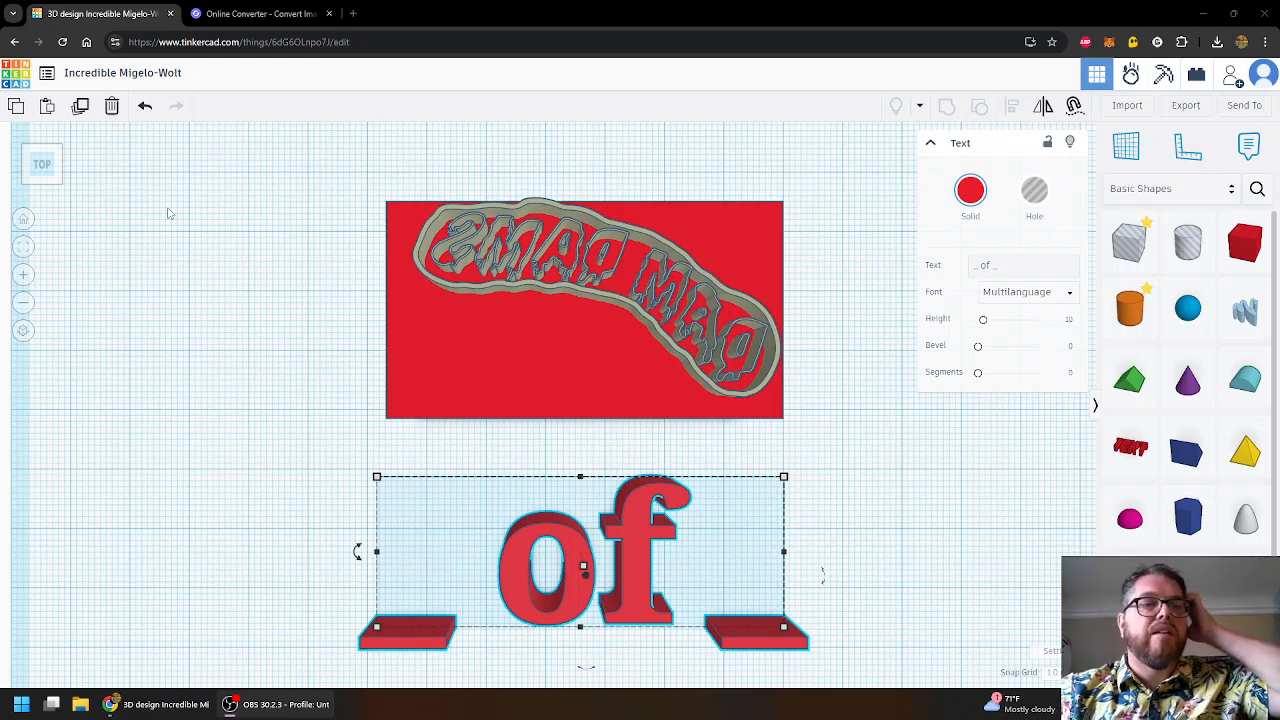
- Lengthen the underscore bars on each side of 'of'
{"action": "right_click_drag", "start_coordinate": [889, 511], "coordinate": [894, 483]}
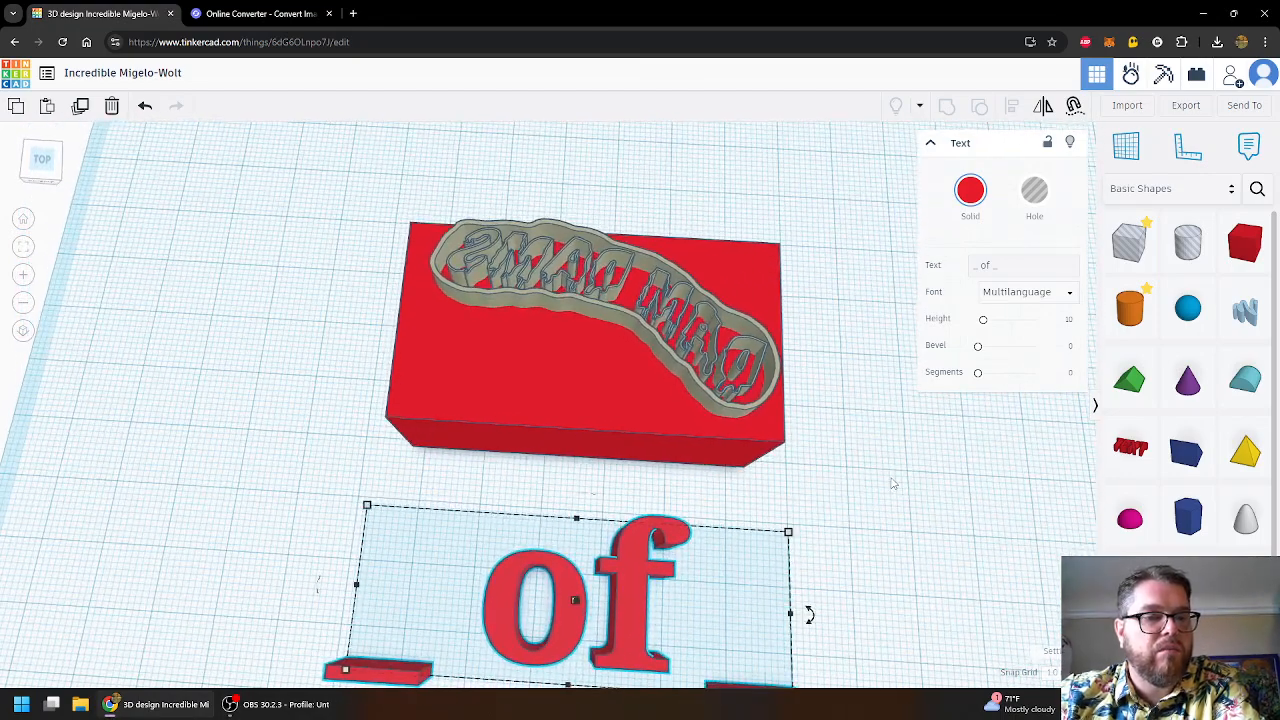
{"action": "middle_click_drag", "start_coordinate": [892, 483], "coordinate": [868, 420]}
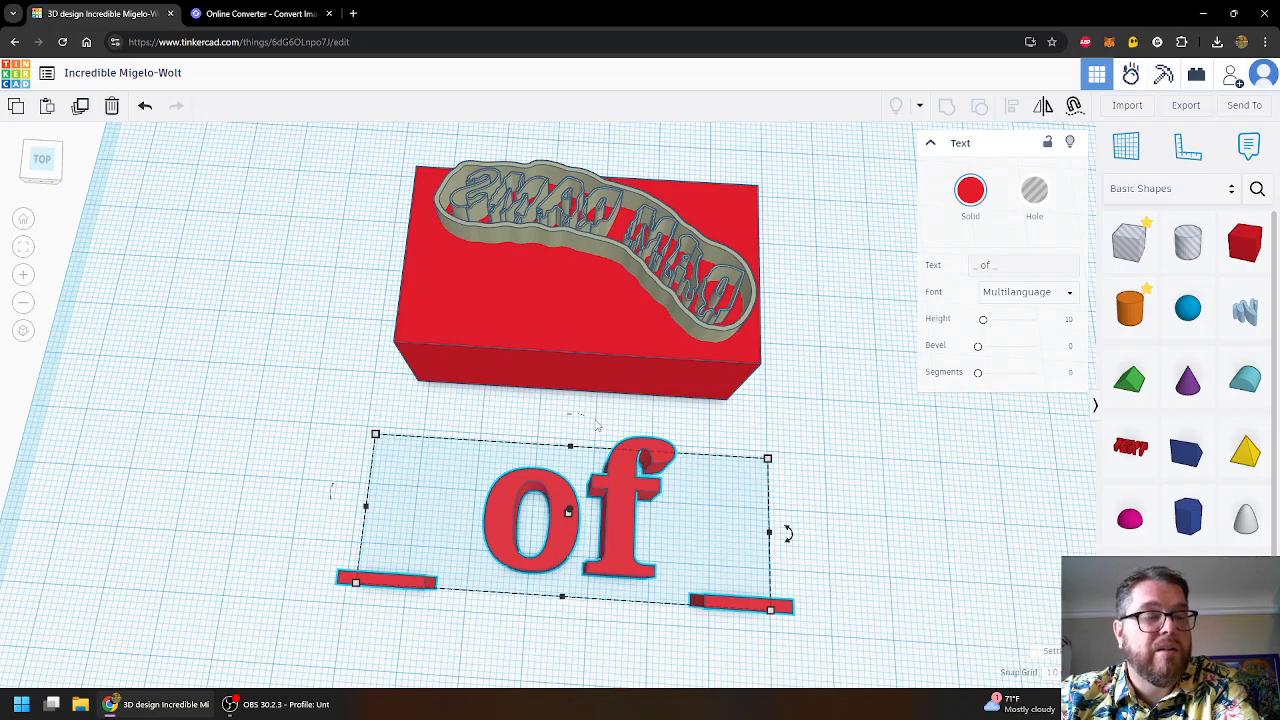
{"action": "left_click", "coordinate": [438, 580]}
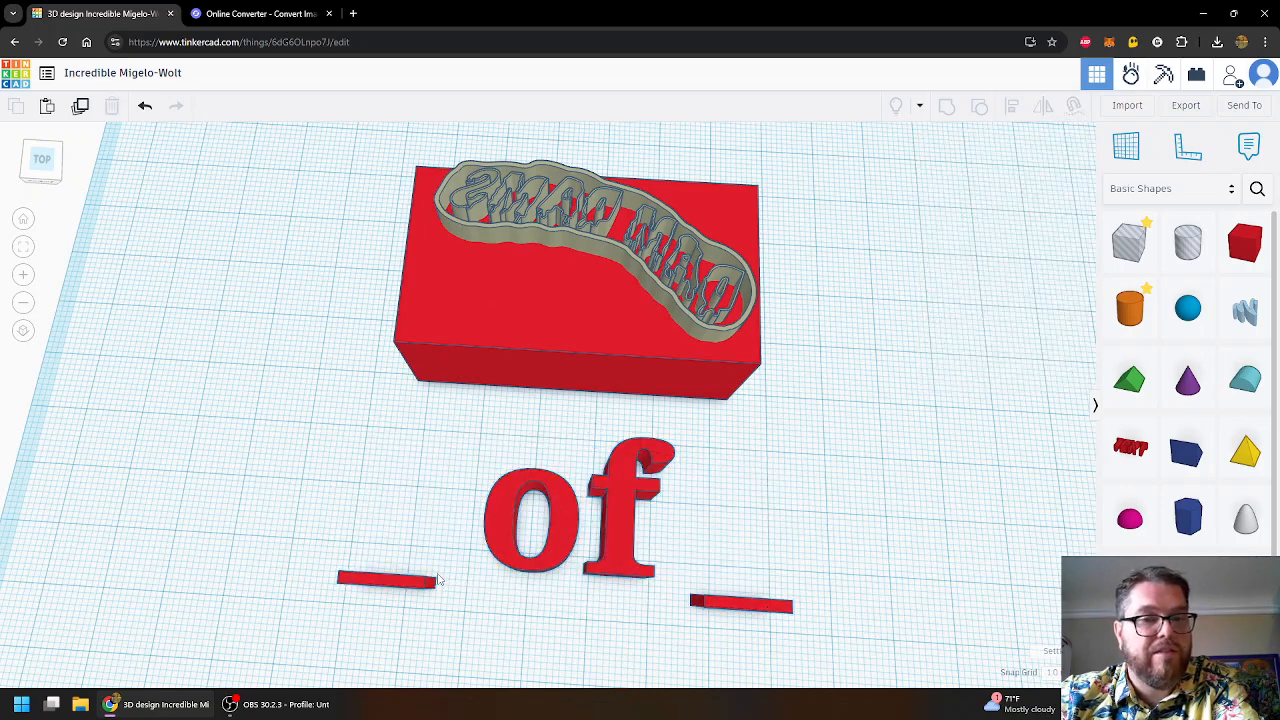
{"action": "left_click", "coordinate": [404, 588]}
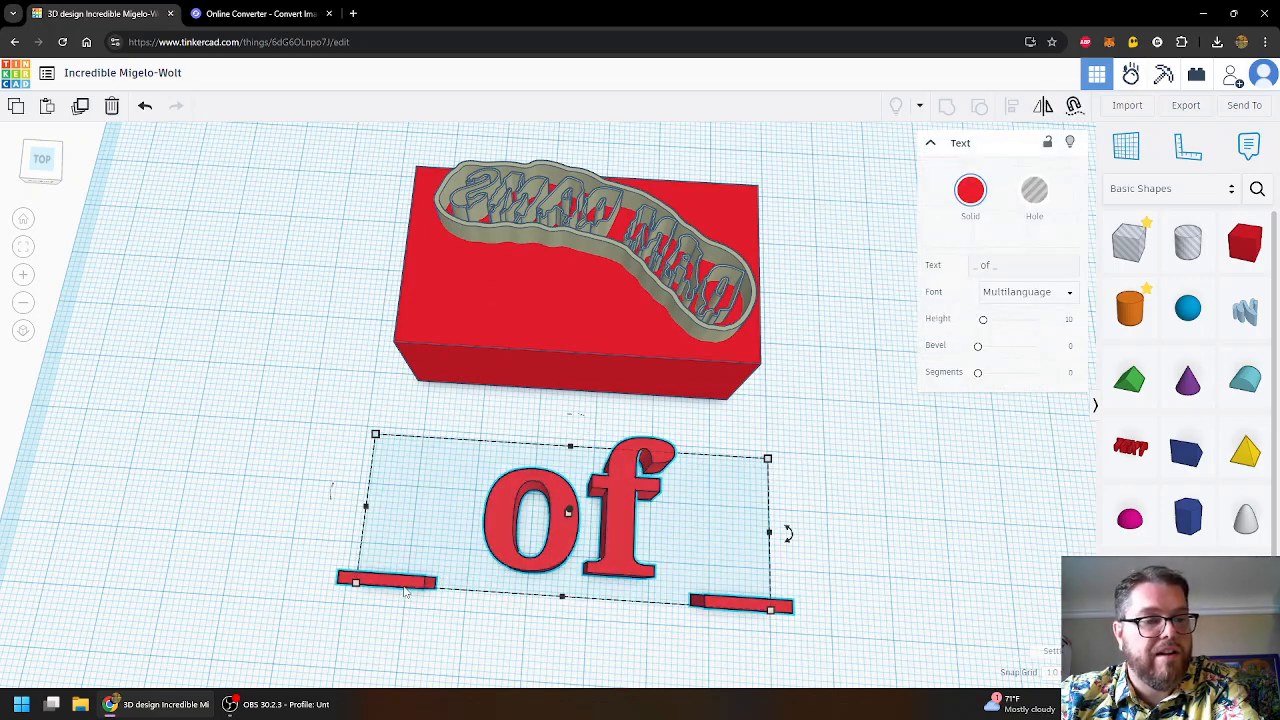
{"action": "left_click", "coordinate": [1011, 264]}
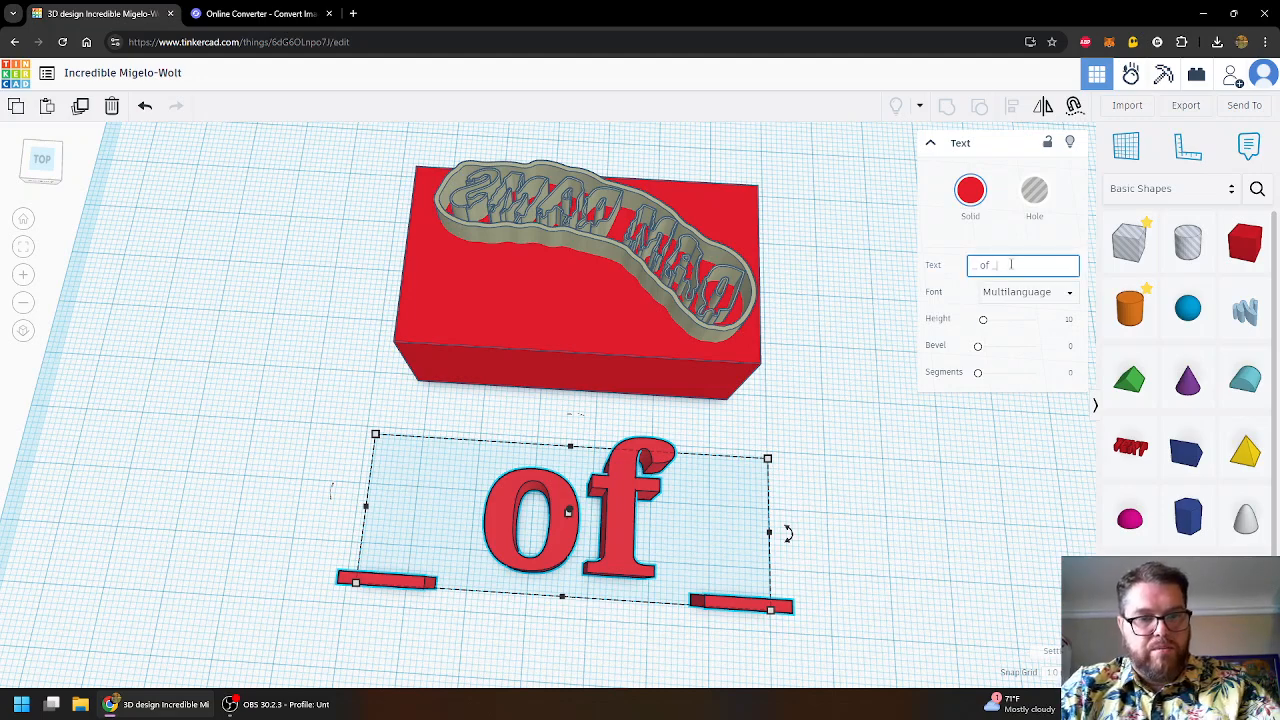
{"action": "type", "text": "_"}
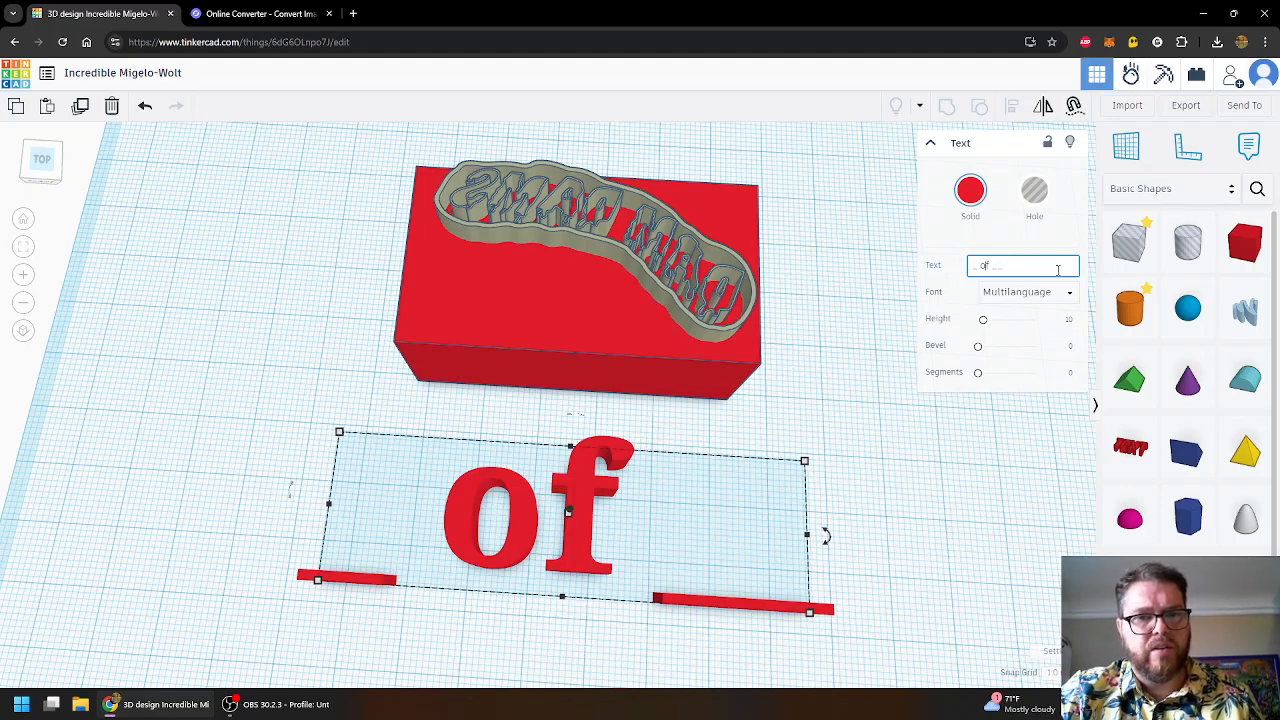
{"action": "type", "text": "_"}
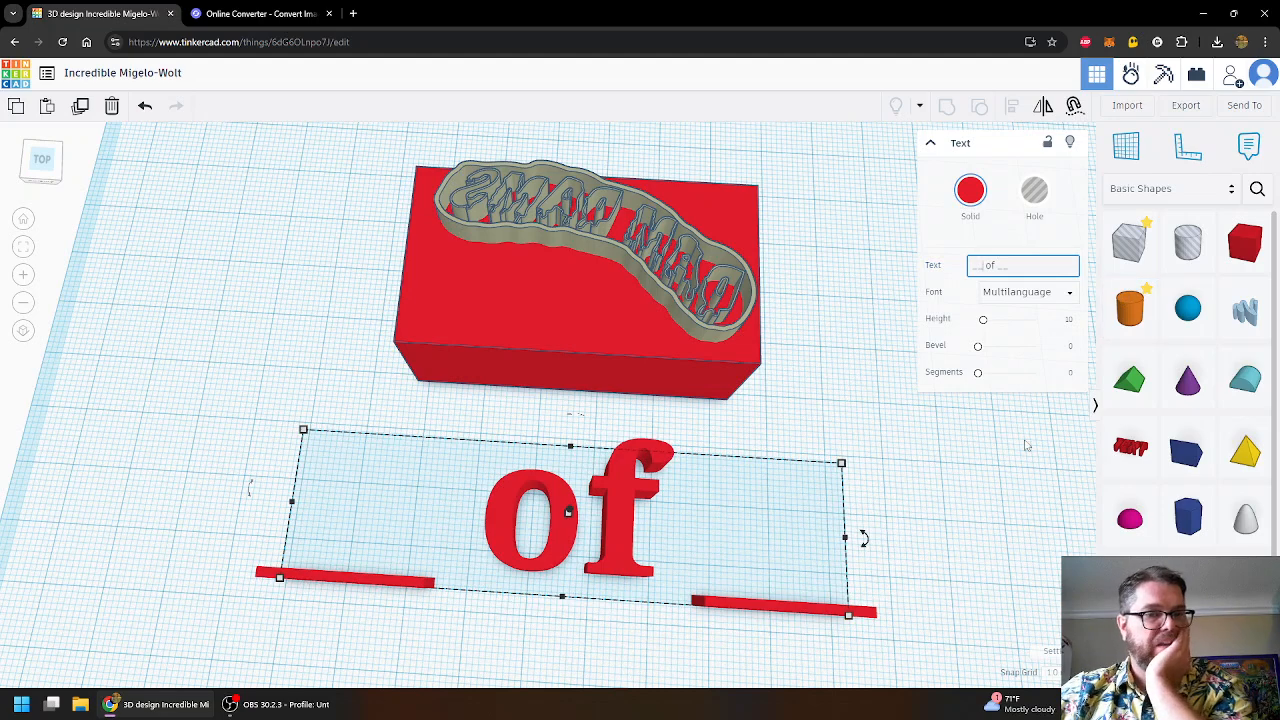
{"action": "left_click", "coordinate": [618, 526]}
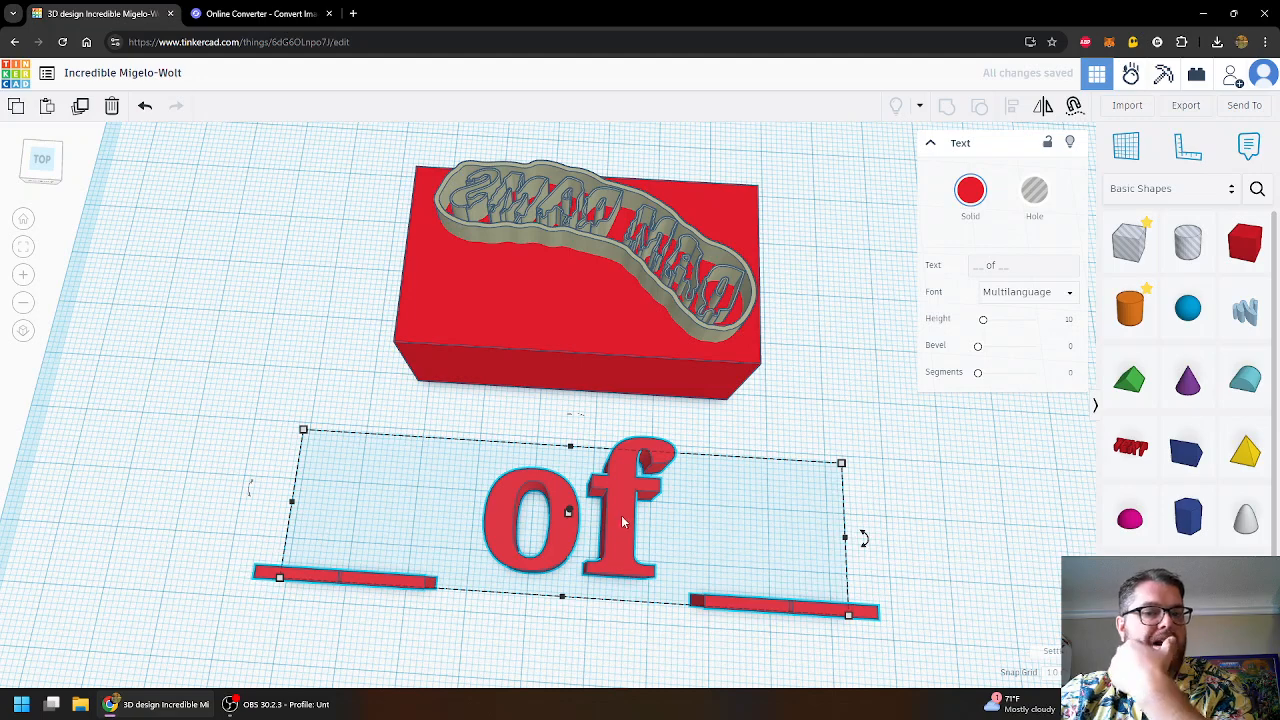
- Set the 'of' text's font to Serif after trying Sans and monospace
{"action": "left_click", "coordinate": [1000, 294]}
{"action": "left_click", "coordinate": [990, 338]}
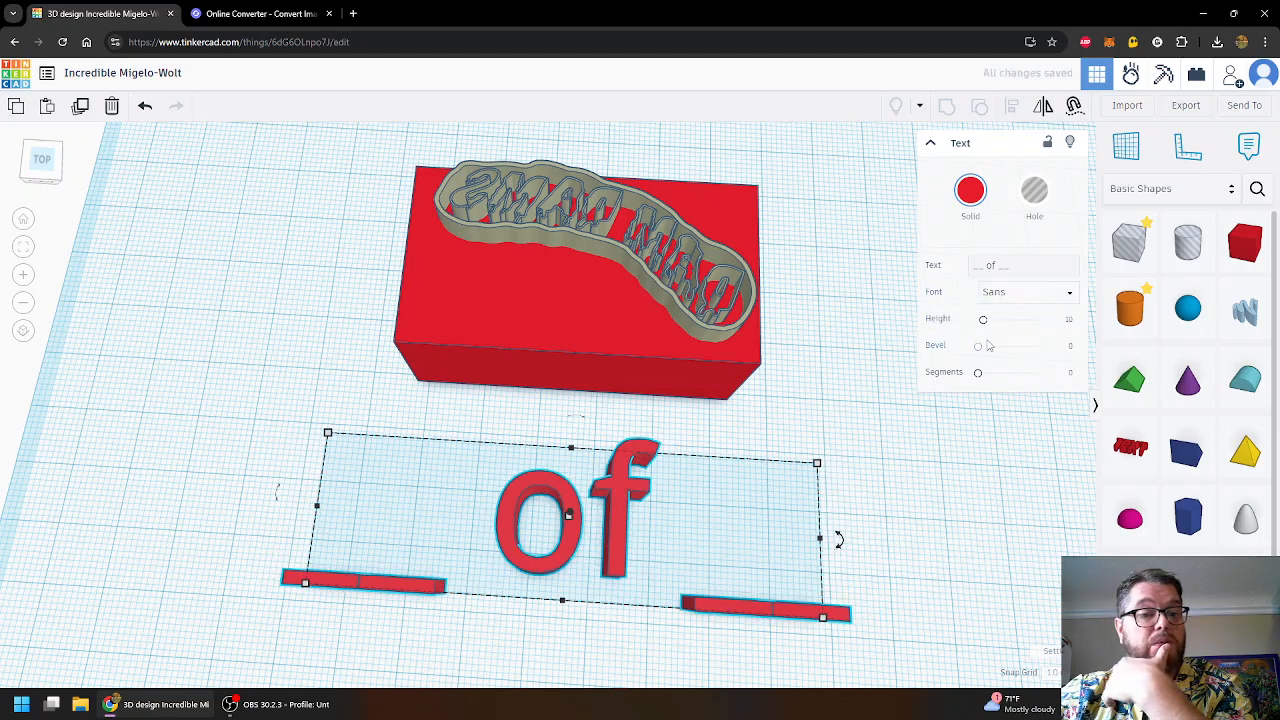
{"action": "left_click", "coordinate": [1008, 294]}
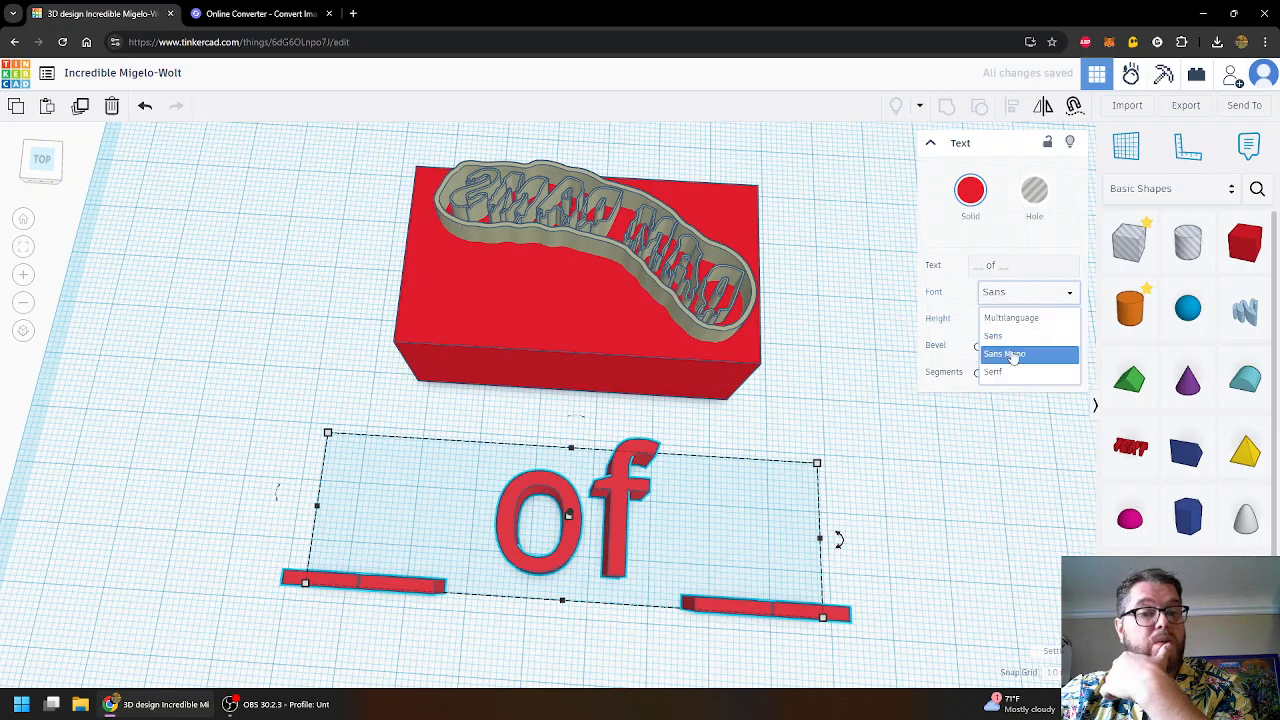
{"action": "left_click", "coordinate": [1006, 354]}
{"action": "left_click", "coordinate": [1010, 293]}
{"action": "left_click", "coordinate": [1022, 373]}
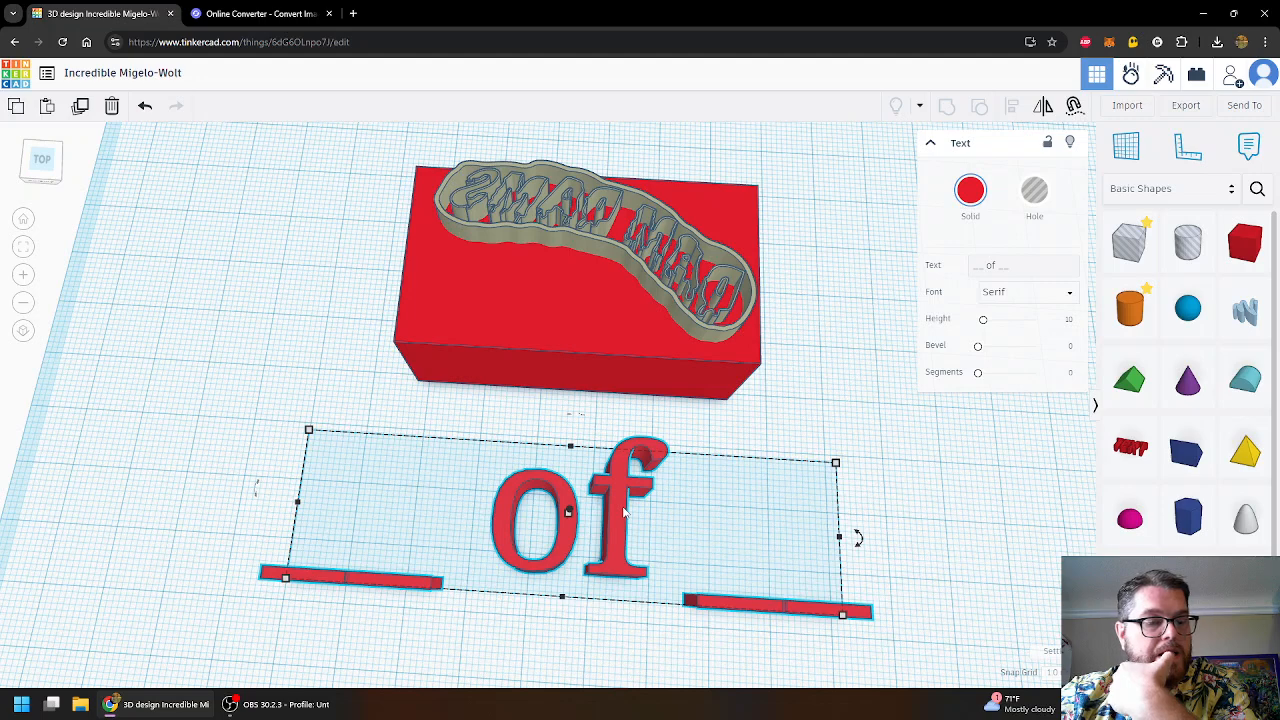
{"action": "left_click", "coordinate": [1036, 294]}
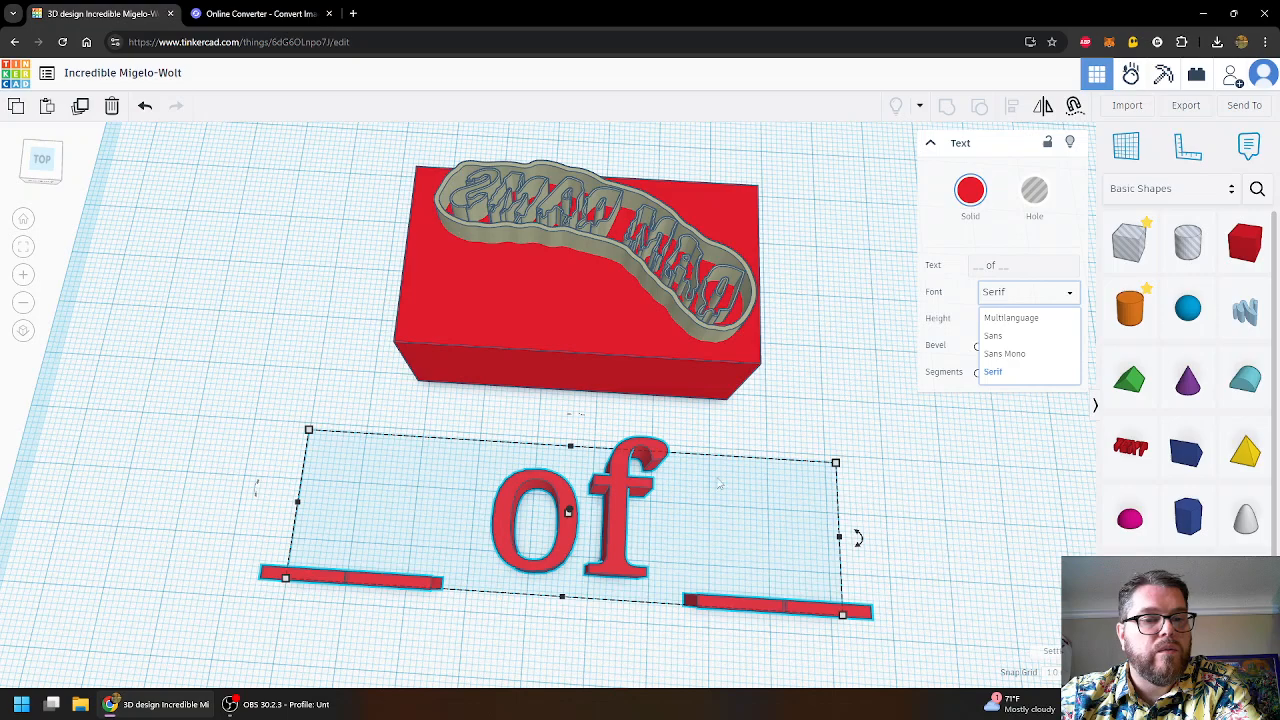
- Raise the 'of' text 25 above the workplane and colour it and its bars black
{"action": "left_click_drag", "start_coordinate": [570, 513], "coordinate": [573, 490]}
{"action": "left_click", "coordinate": [738, 548]}
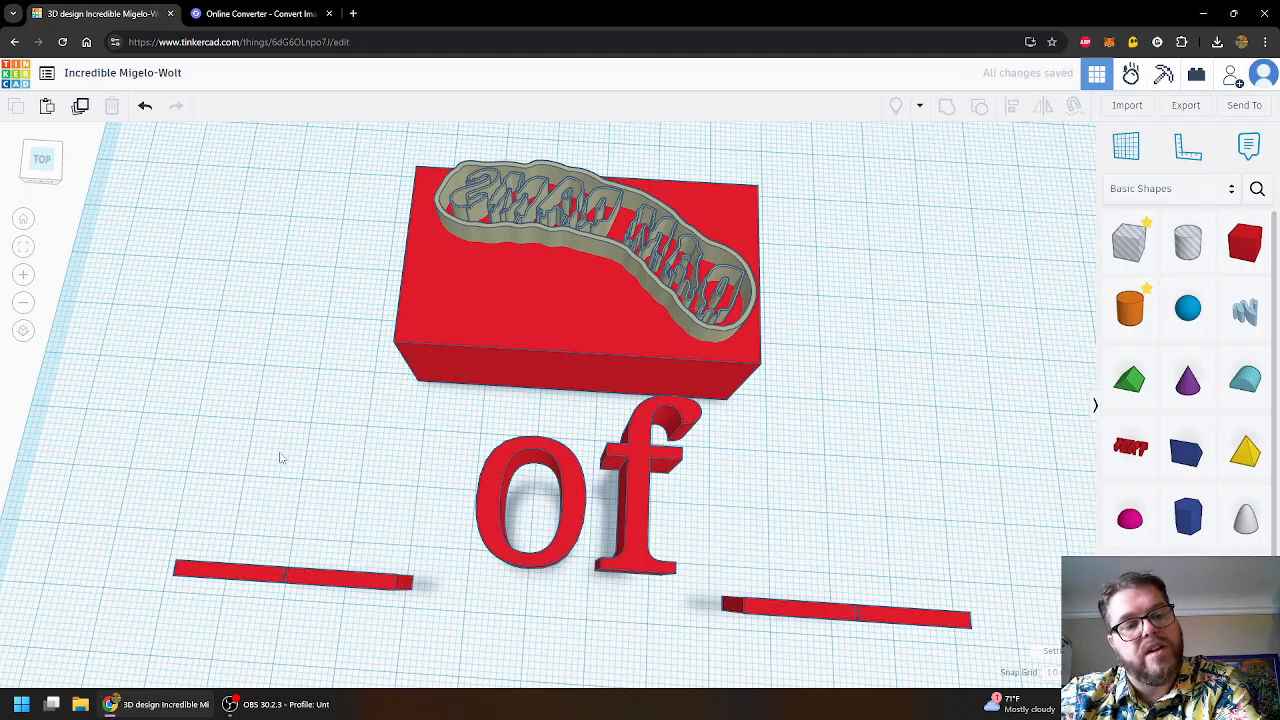
{"action": "right_click_drag", "start_coordinate": [803, 491], "coordinate": [614, 371]}
{"action": "left_click", "coordinate": [552, 354]}
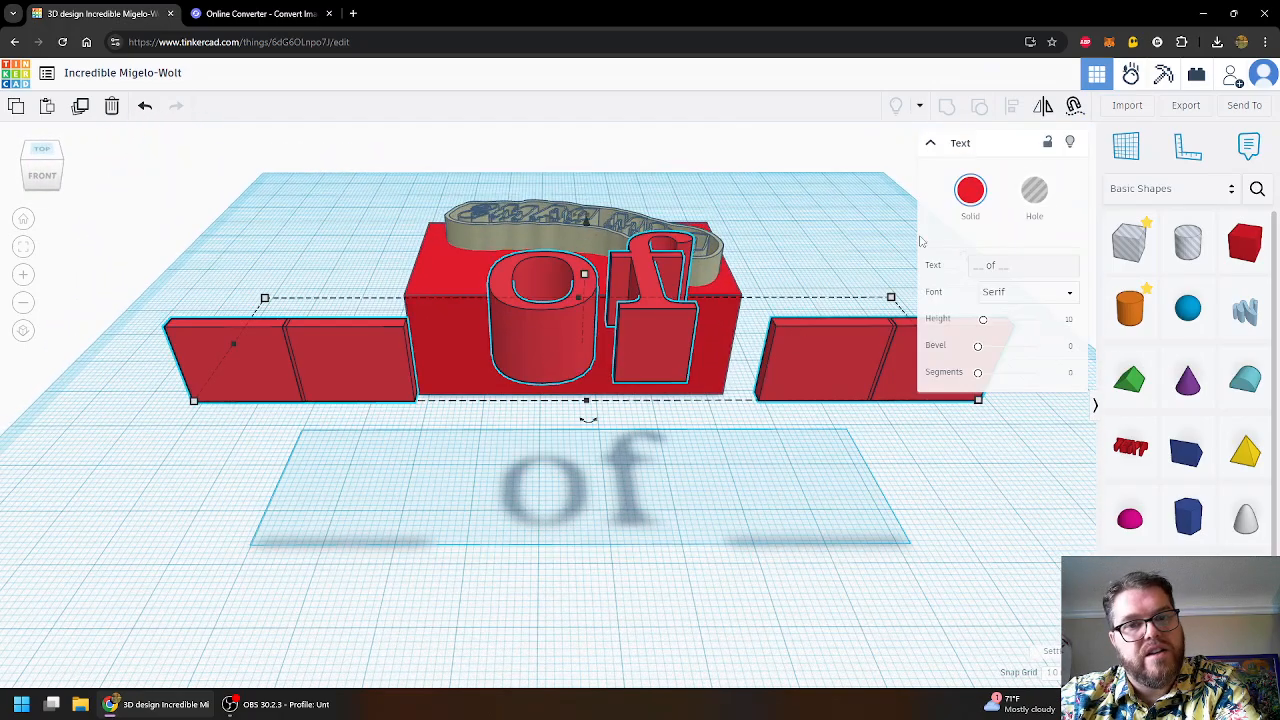
{"action": "left_click", "coordinate": [970, 190]}
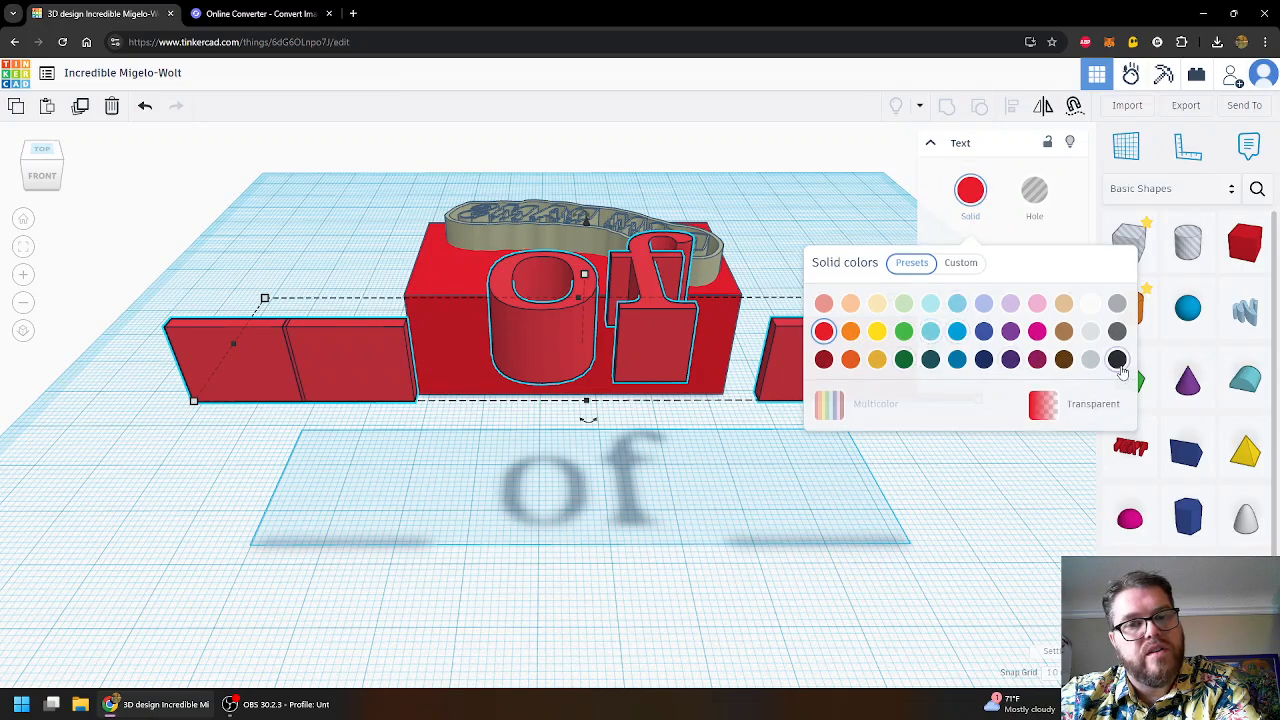
{"action": "left_click", "coordinate": [1117, 360]}
- Colour the red base box black
{"action": "right_click_drag", "start_coordinate": [711, 434], "coordinate": [713, 482]}
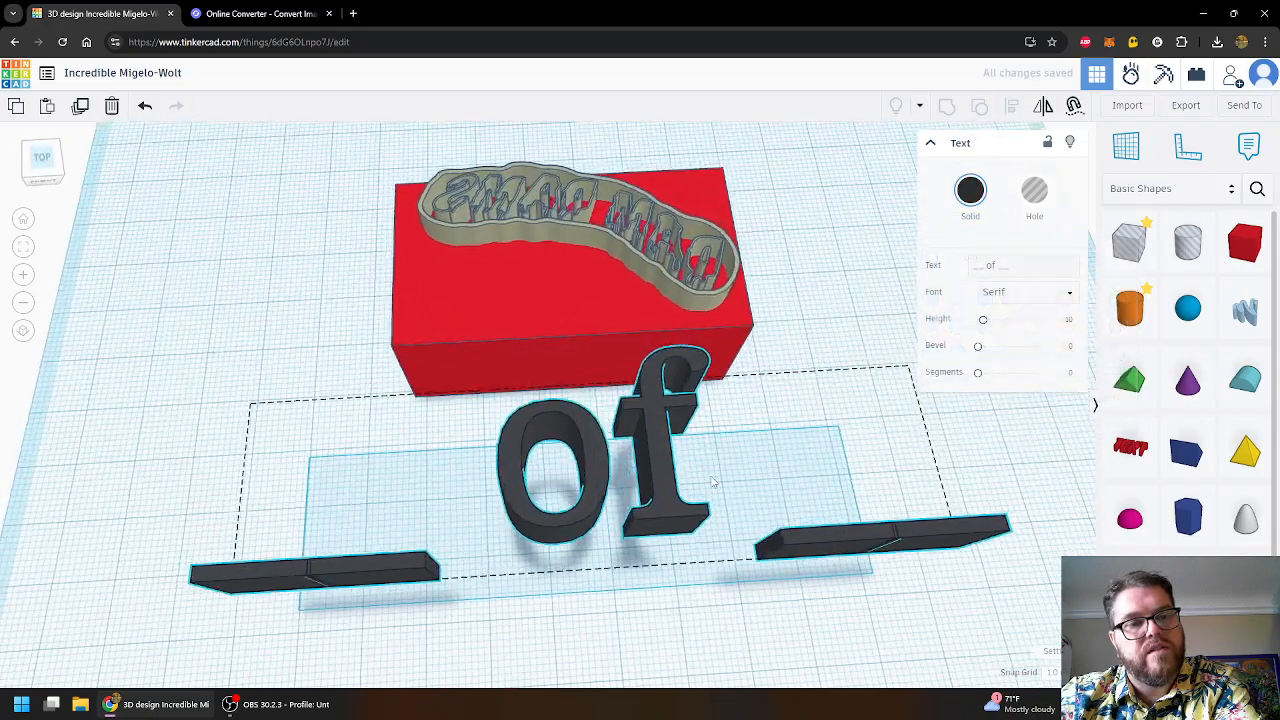
{"action": "left_click", "coordinate": [676, 308]}
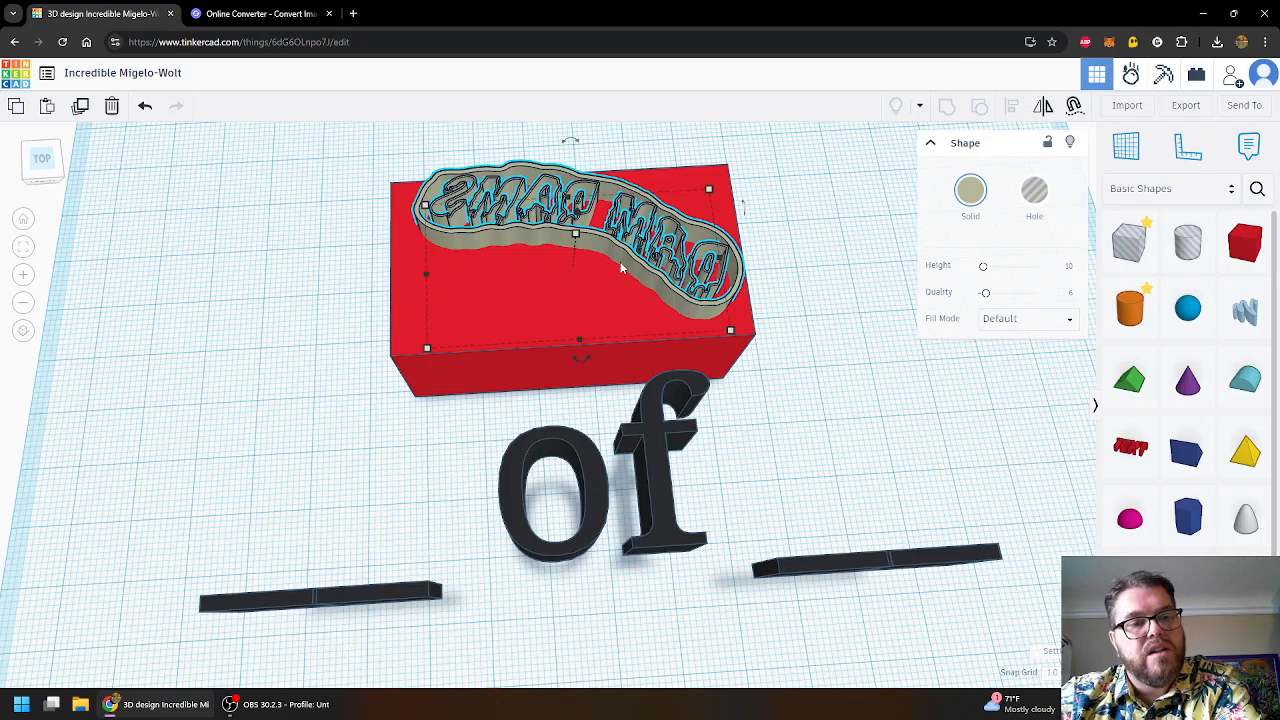
{"action": "left_click", "coordinate": [574, 318]}
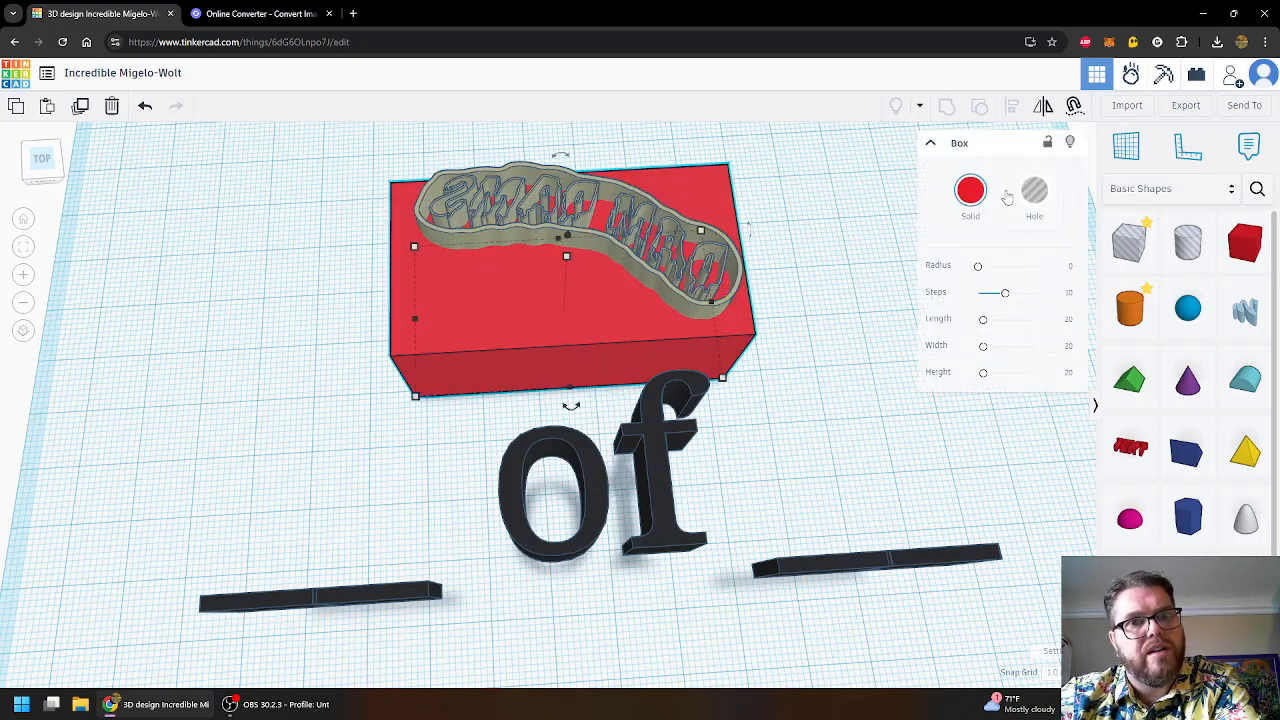
{"action": "left_click", "coordinate": [970, 190]}
{"action": "left_click", "coordinate": [1117, 360]}
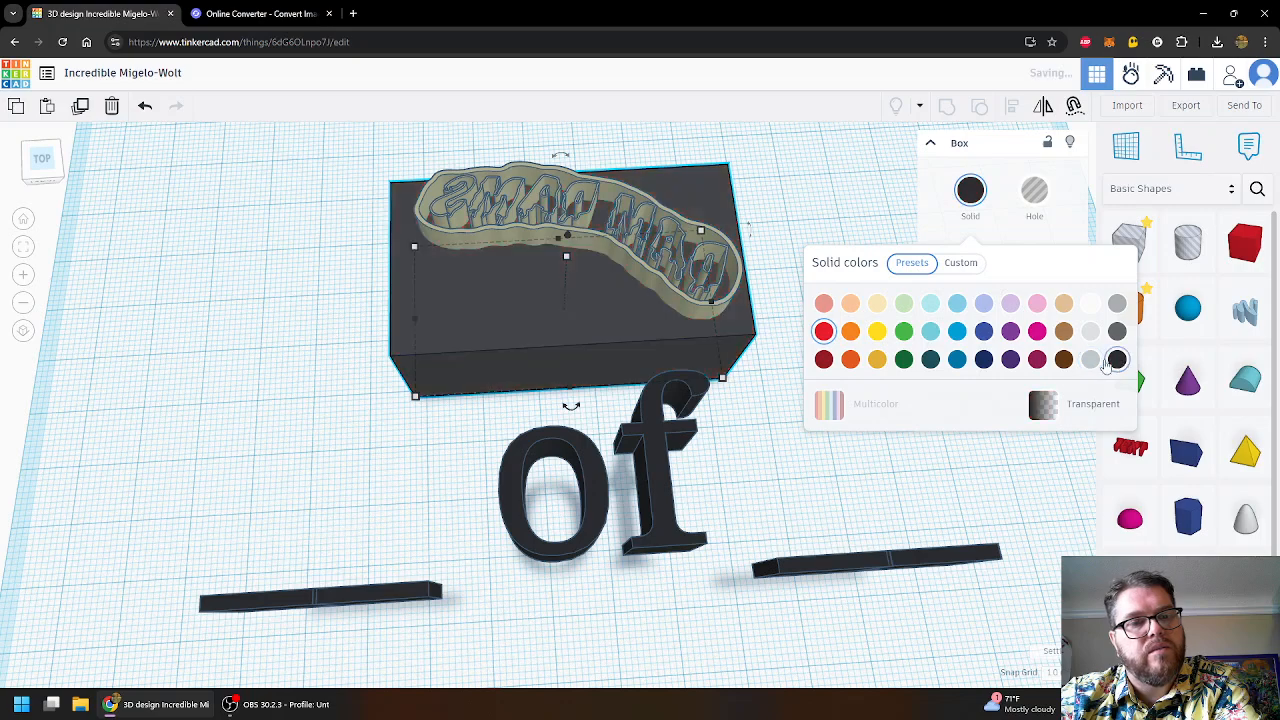
- Set the logo shape's custom colour to pure white, RGB 255/255/255
{"action": "left_click", "coordinate": [660, 256]}
{"action": "left_click", "coordinate": [970, 190]}
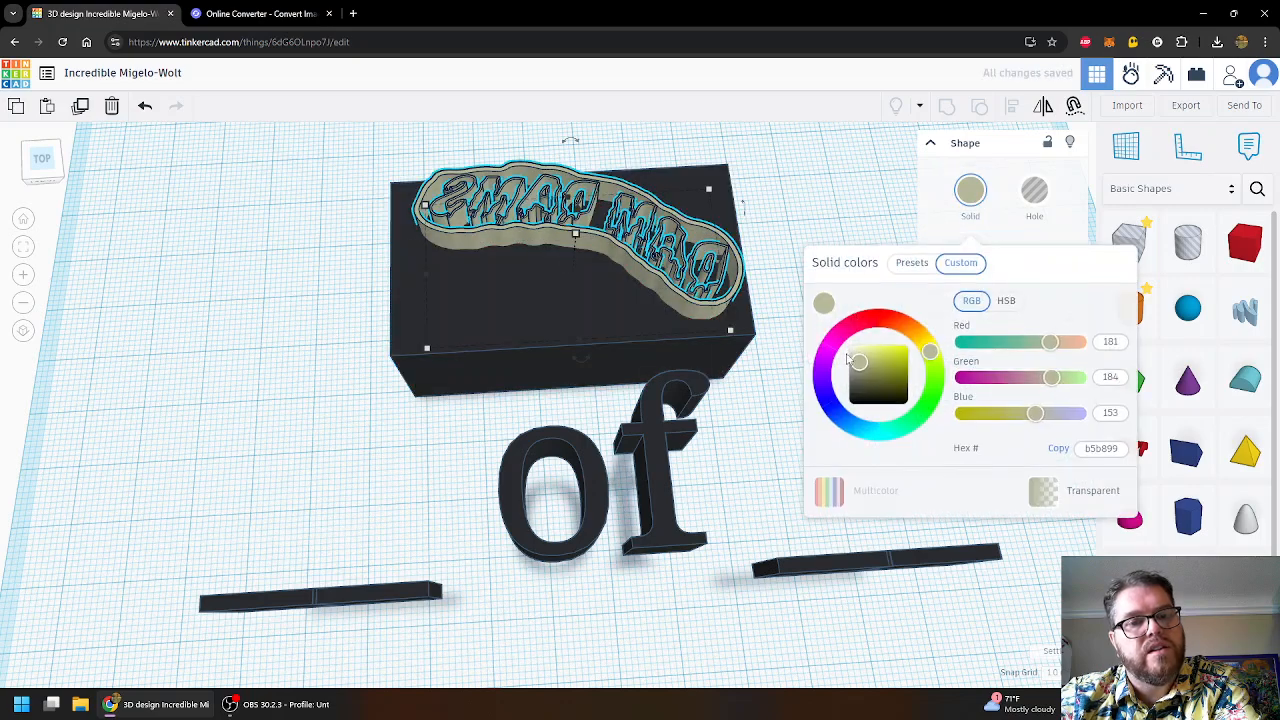
{"action": "left_click_drag", "start_coordinate": [857, 362], "coordinate": [846, 346]}
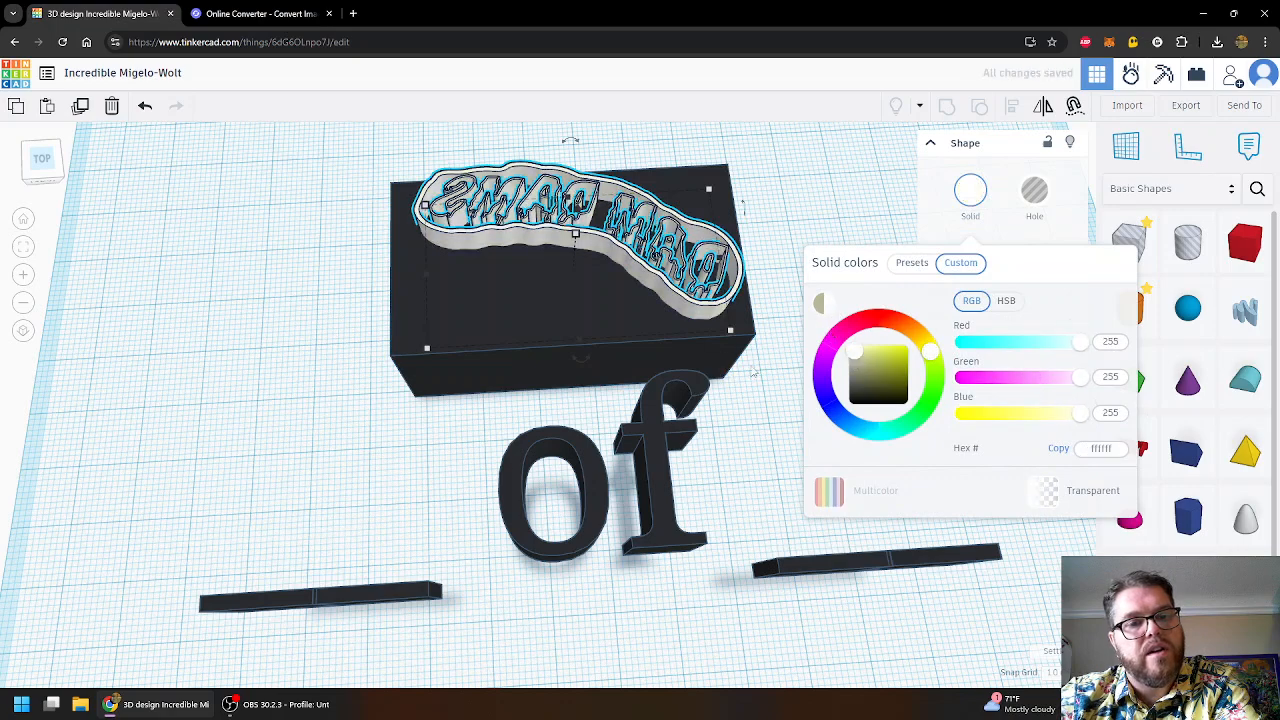
{"action": "left_click", "coordinate": [842, 210]}
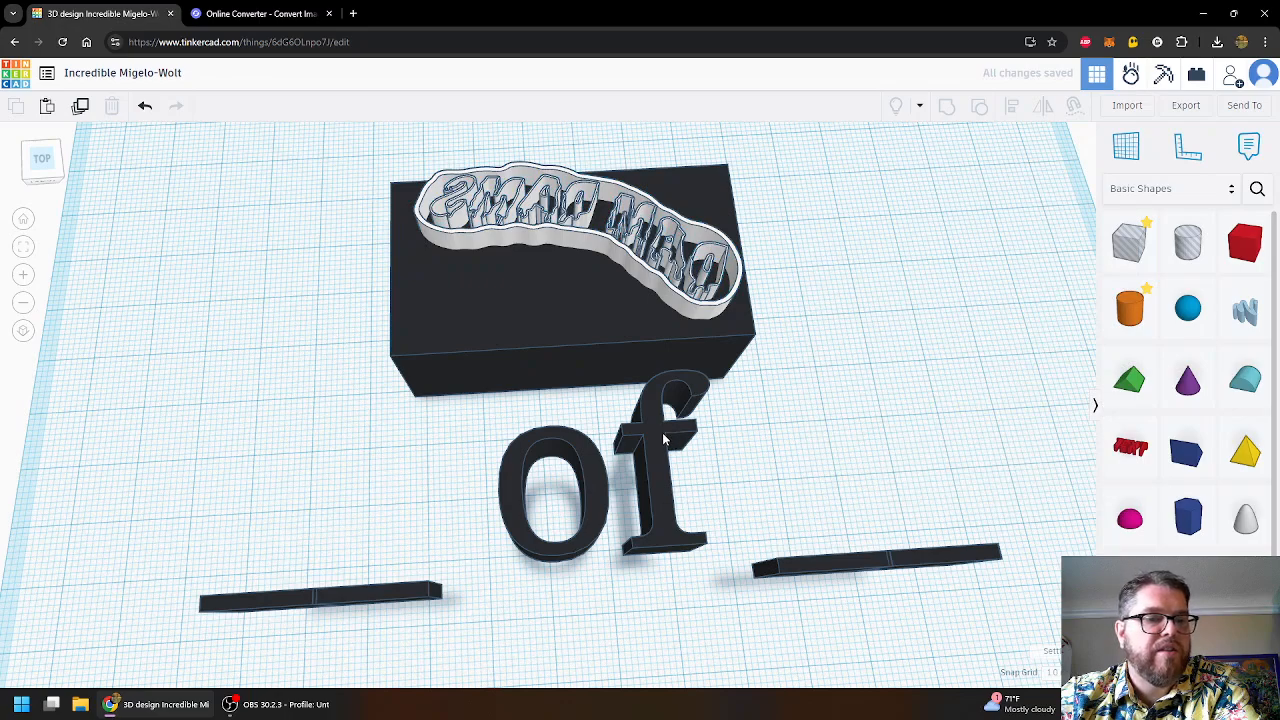
- Rotate the 'of' text group 180° so it reads mirrored
{"action": "left_click", "coordinate": [662, 438]}
{"action": "right_click_drag", "start_coordinate": [825, 321], "coordinate": [592, 257]}
{"action": "left_click", "coordinate": [583, 236]}
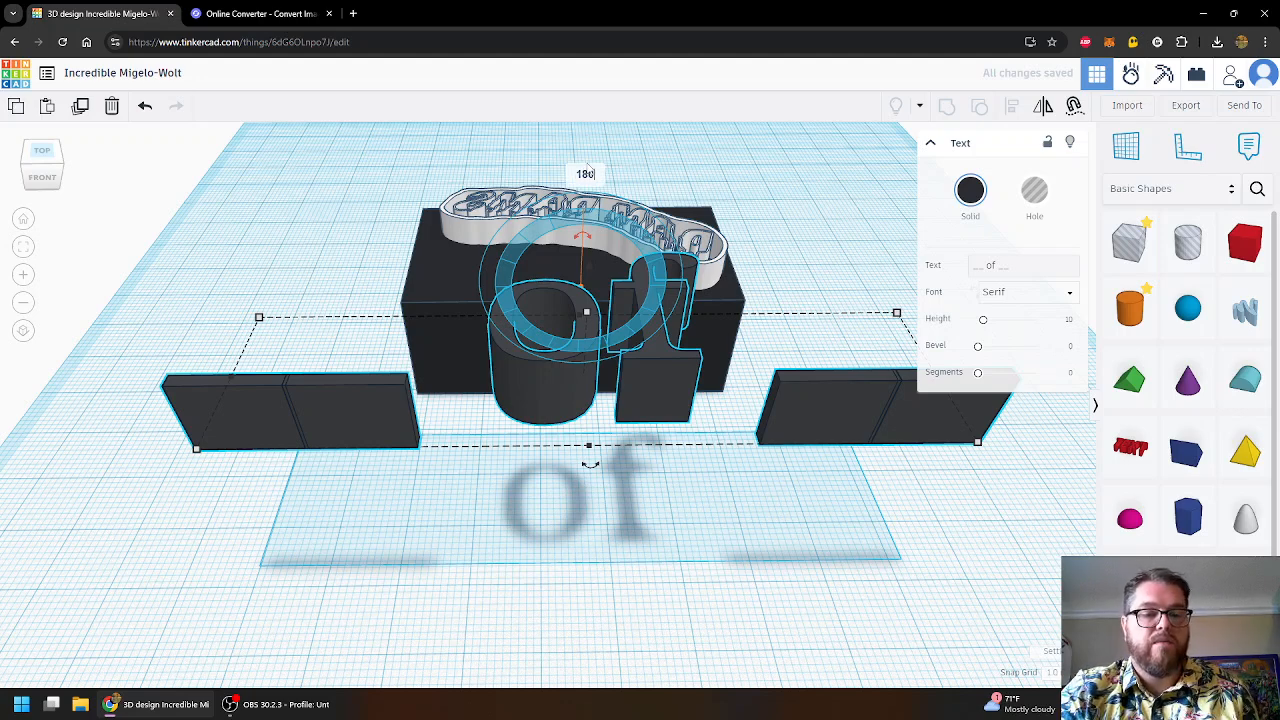
{"action": "type", "text": "180"}
{"action": "key", "text": "Return"}
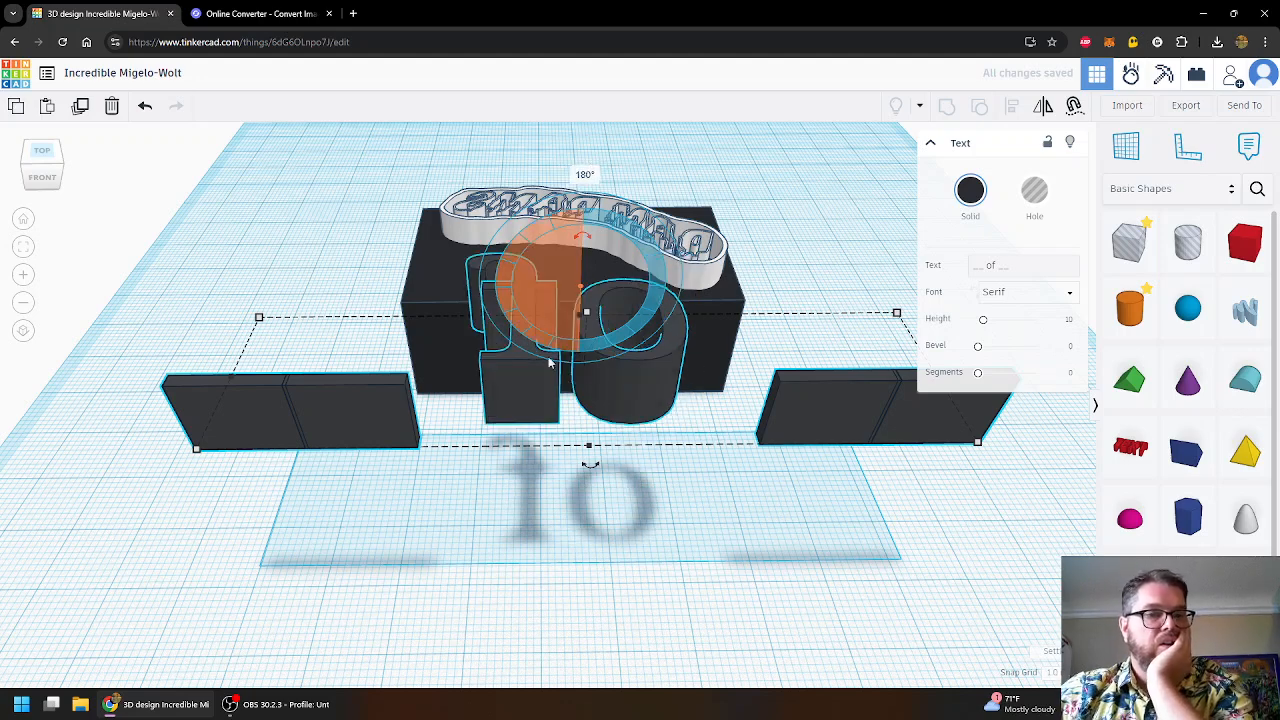
{"action": "left_click", "coordinate": [432, 436]}
- Colour the text group white and move it back onto the black box
{"action": "left_click", "coordinate": [278, 398]}
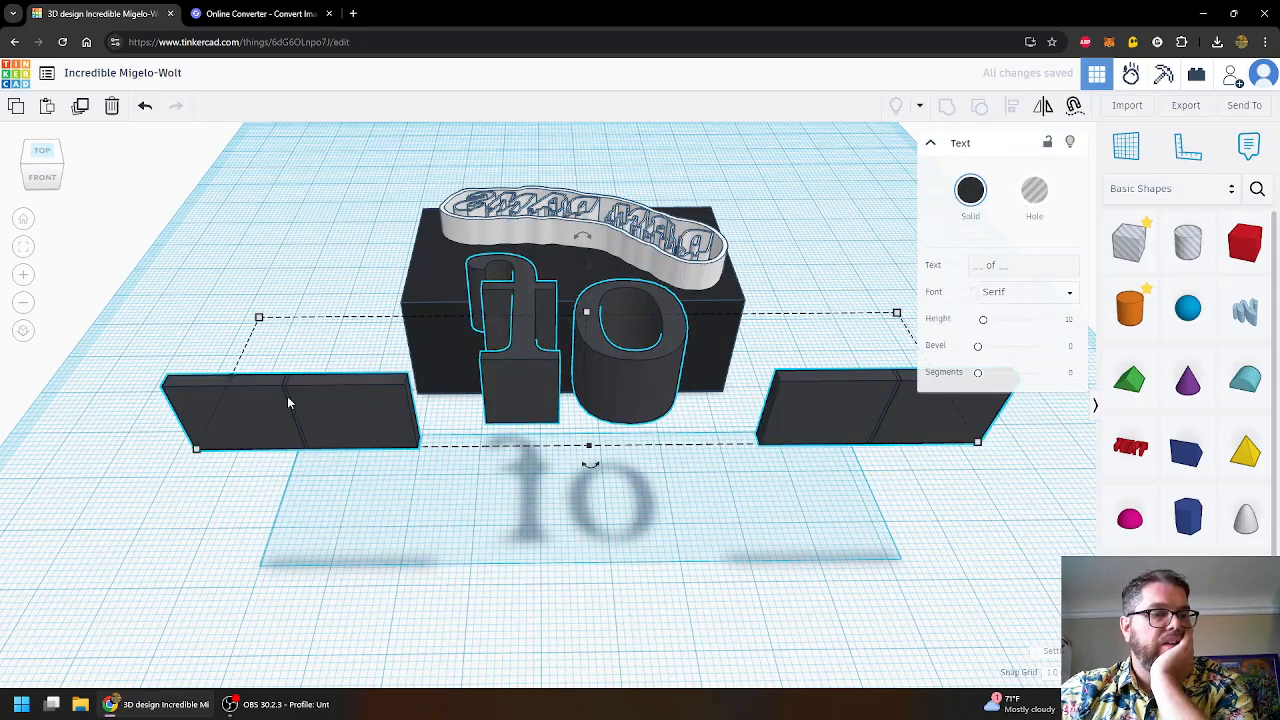
{"action": "scroll", "coordinate": [287, 396], "scroll_direction": "up", "scroll_amount": 10}
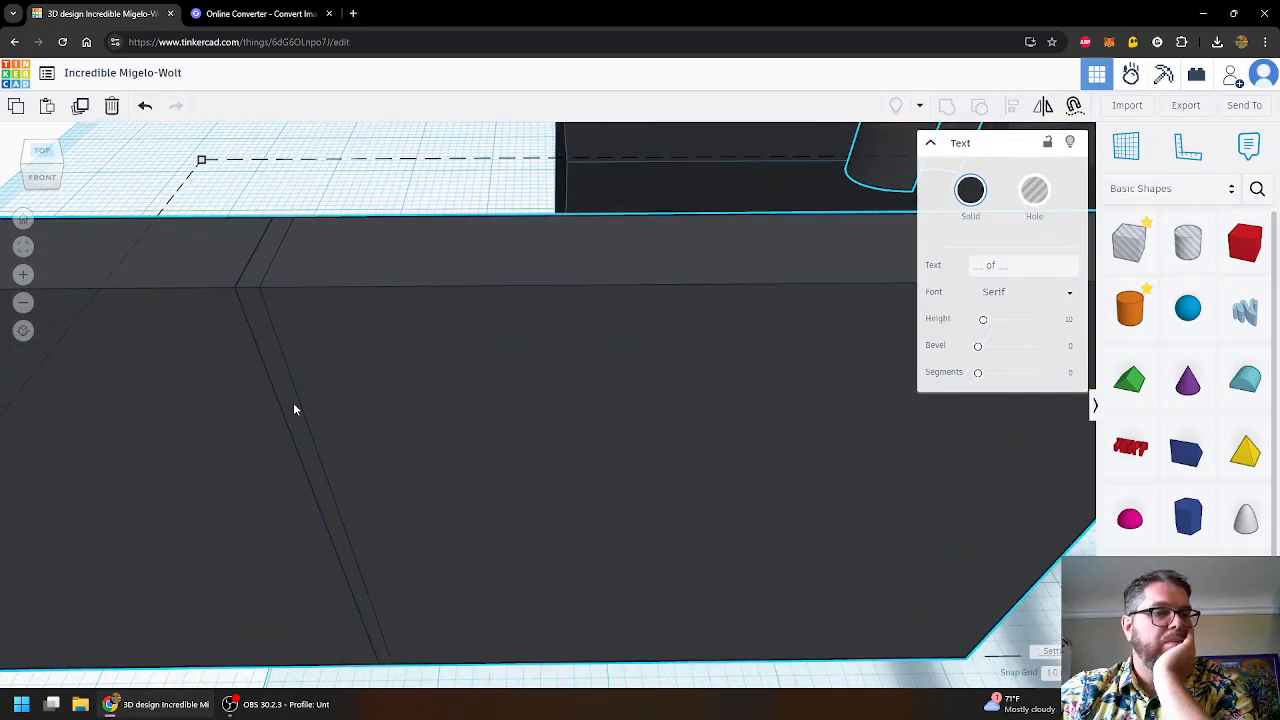
{"action": "scroll", "coordinate": [294, 409], "scroll_direction": "down", "scroll_amount": 10}
{"action": "right_click_drag", "start_coordinate": [715, 261], "coordinate": [757, 220]}
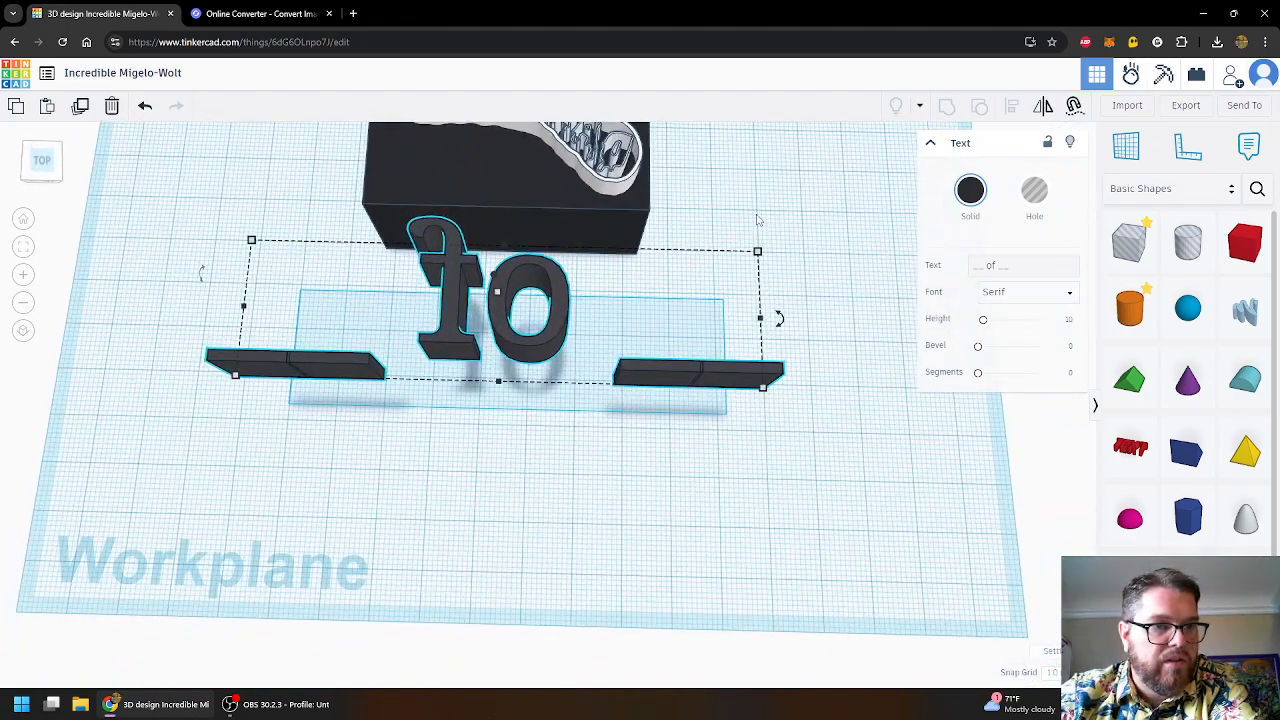
{"action": "left_click", "coordinate": [970, 190]}
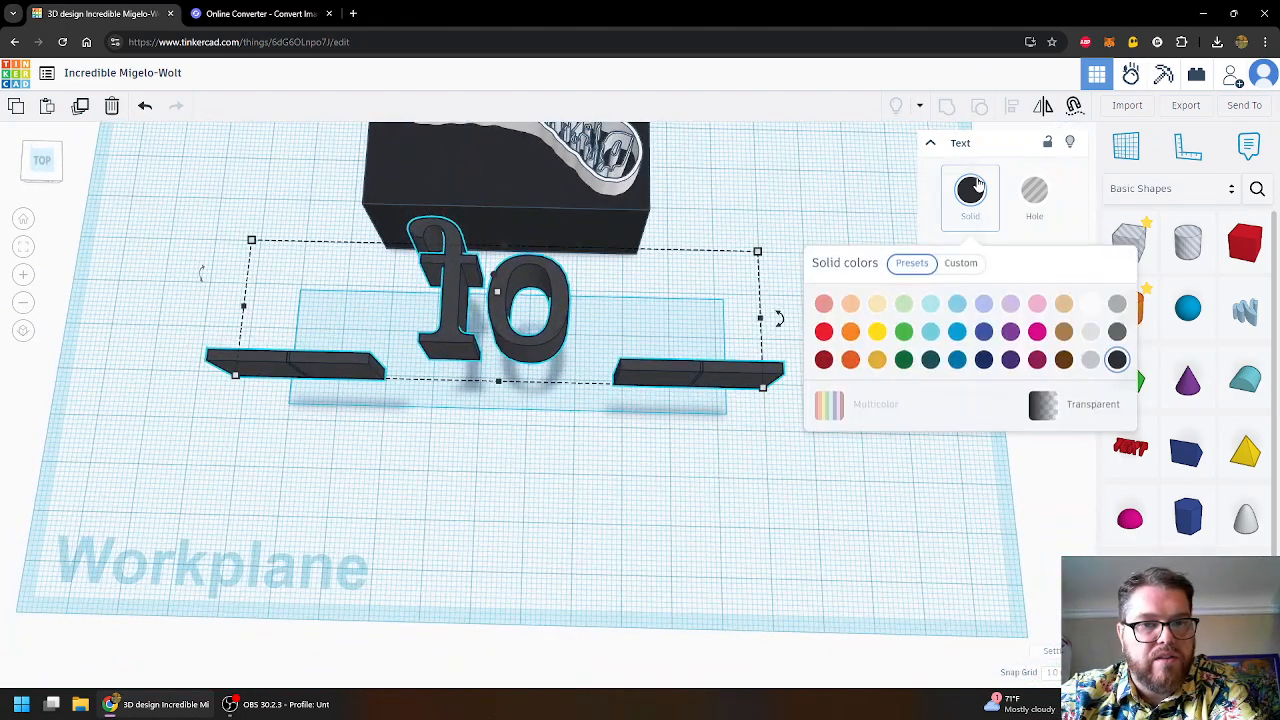
{"action": "left_click", "coordinate": [1090, 303]}
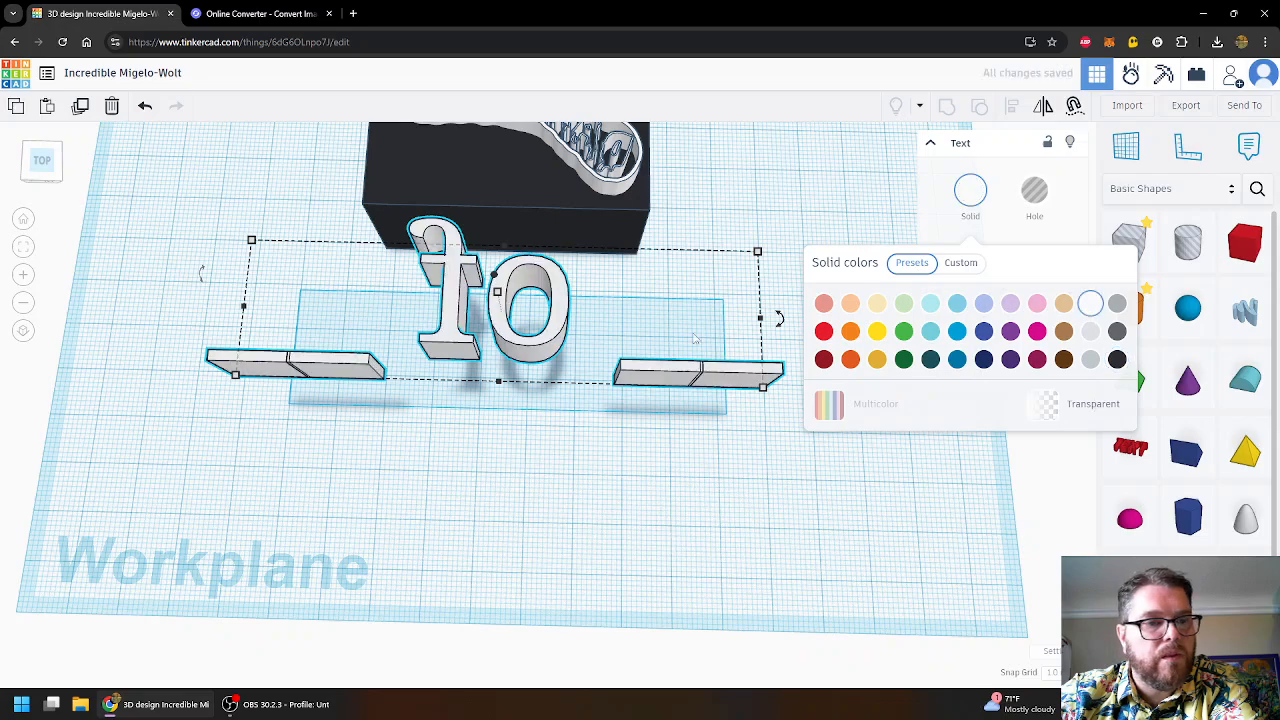
{"action": "left_click_drag", "start_coordinate": [527, 350], "coordinate": [571, 268]}
- Inspect the model from the front, right, back and left views, then return to Top
{"action": "scroll", "coordinate": [571, 268], "scroll_direction": "down", "scroll_amount": 3}
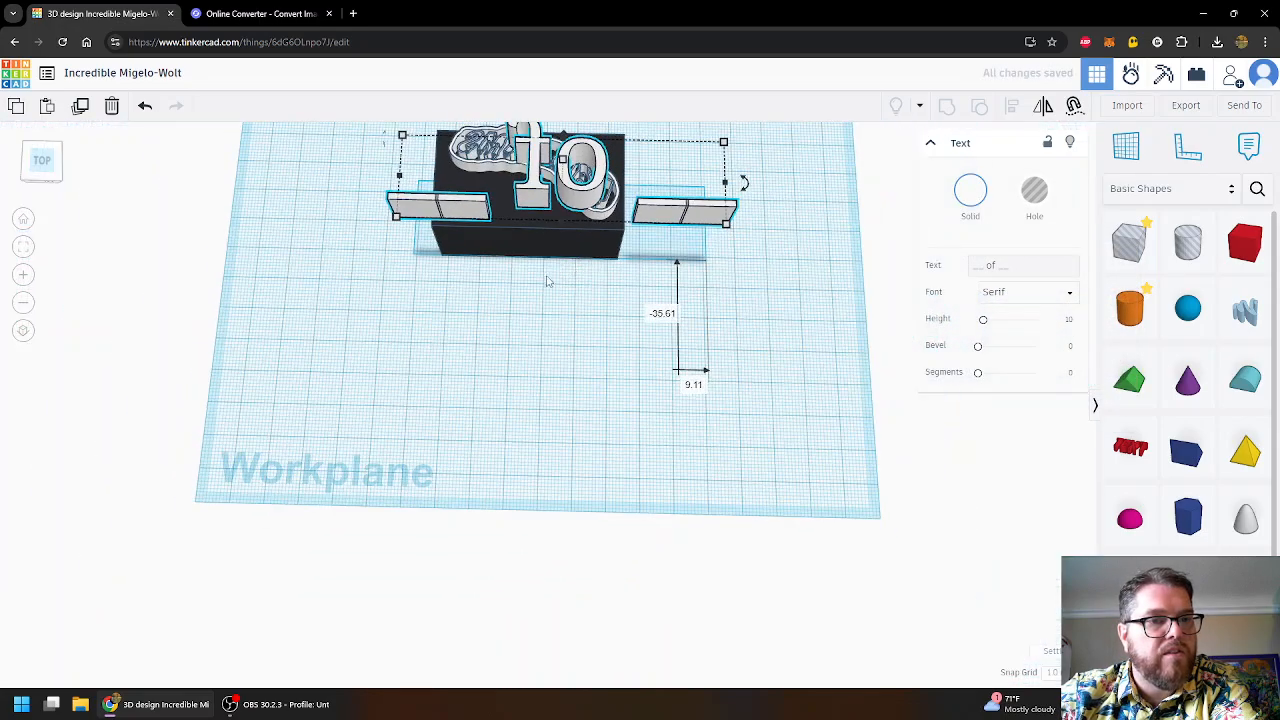
{"action": "left_click", "coordinate": [42, 161]}
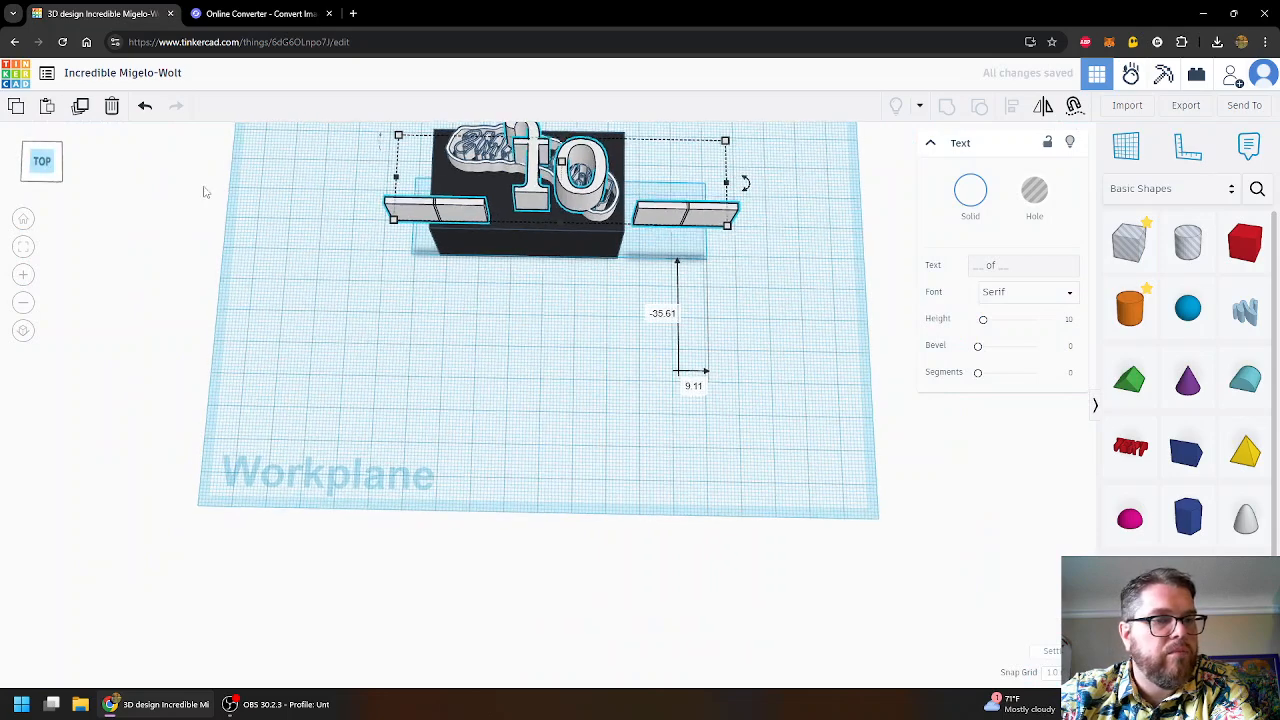
{"action": "left_click", "coordinate": [42, 196]}
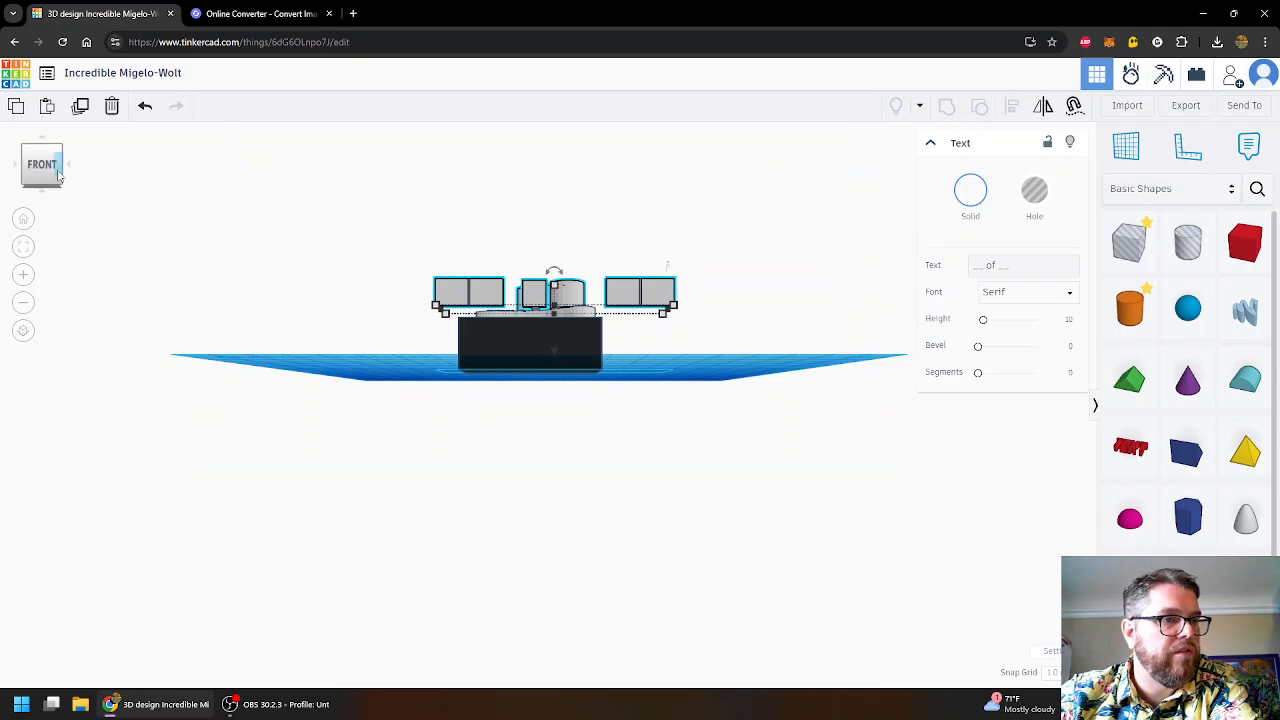
{"action": "left_click", "coordinate": [68, 165]}
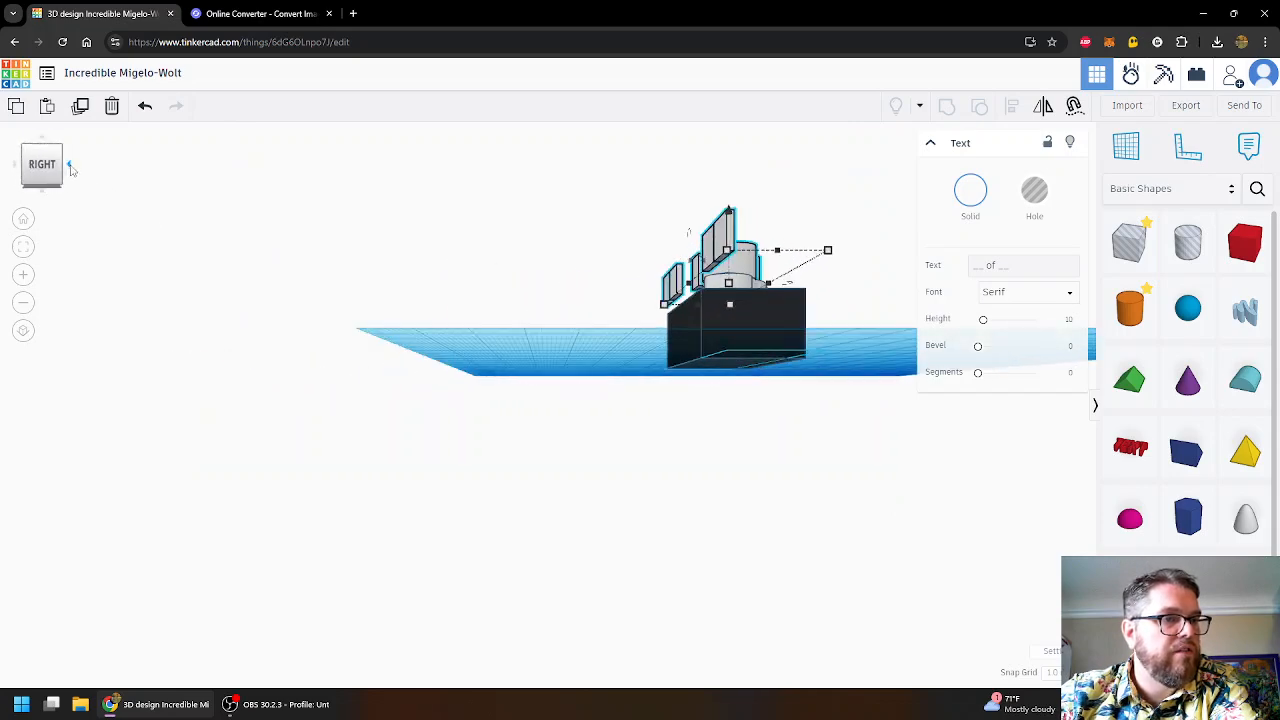
{"action": "left_click", "coordinate": [69, 165]}
{"action": "left_click", "coordinate": [69, 165]}
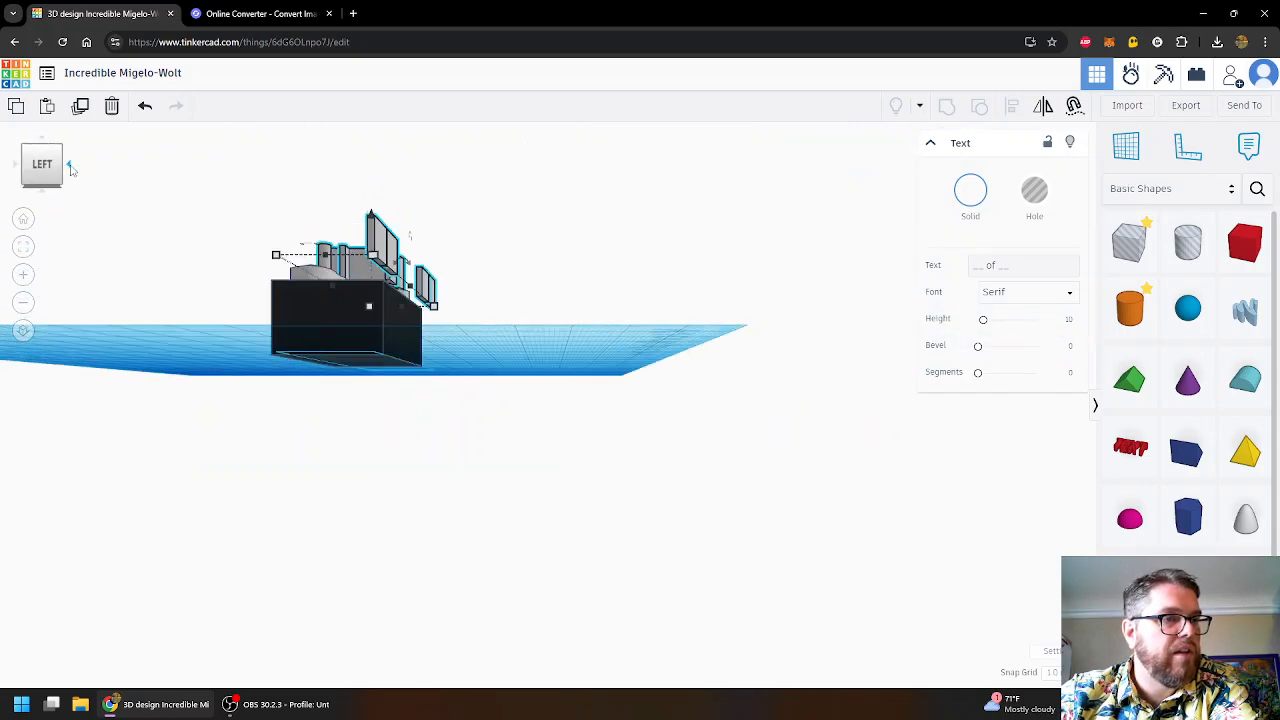
{"action": "left_click", "coordinate": [70, 170]}
{"action": "left_click", "coordinate": [42, 140]}
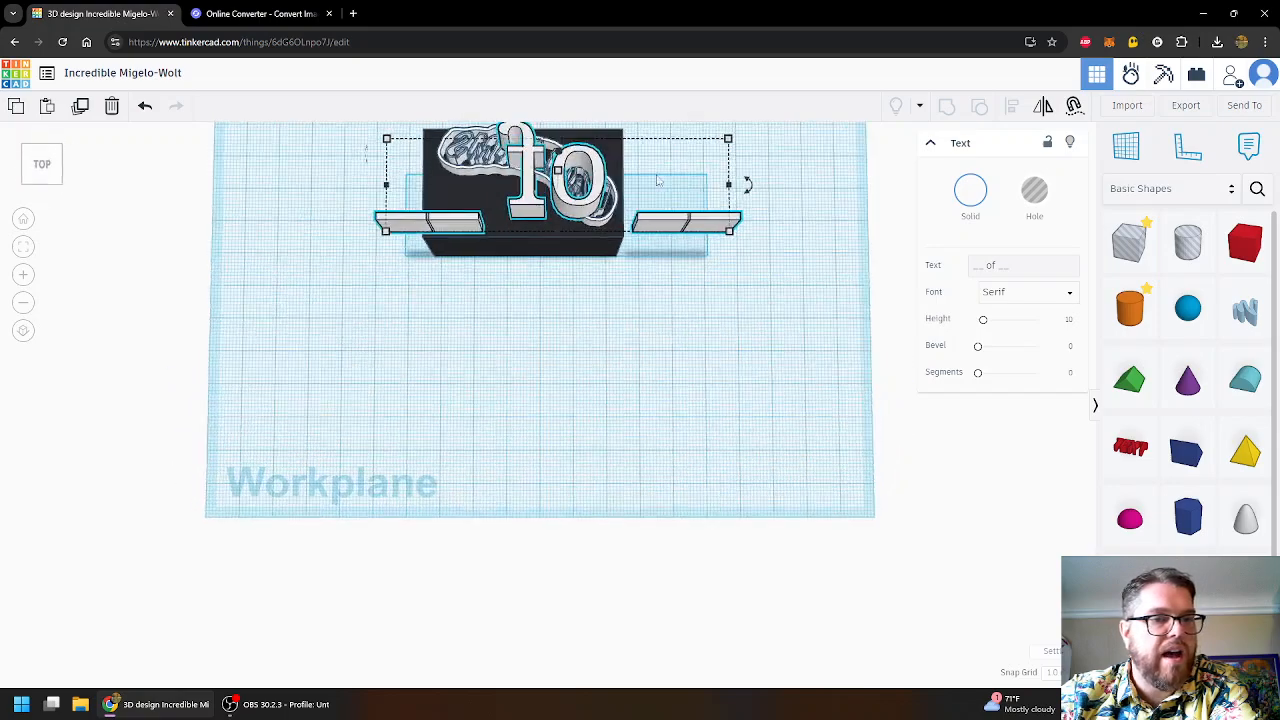
- Scale the white text group down to 27.00 mm wide from its corner
{"action": "middle_click_drag", "start_coordinate": [870, 279], "coordinate": [866, 420]}
{"action": "scroll", "coordinate": [495, 415], "scroll_direction": "up", "scroll_amount": 2}
{"action": "scroll", "coordinate": [505, 410], "scroll_direction": "up", "scroll_amount": 1}
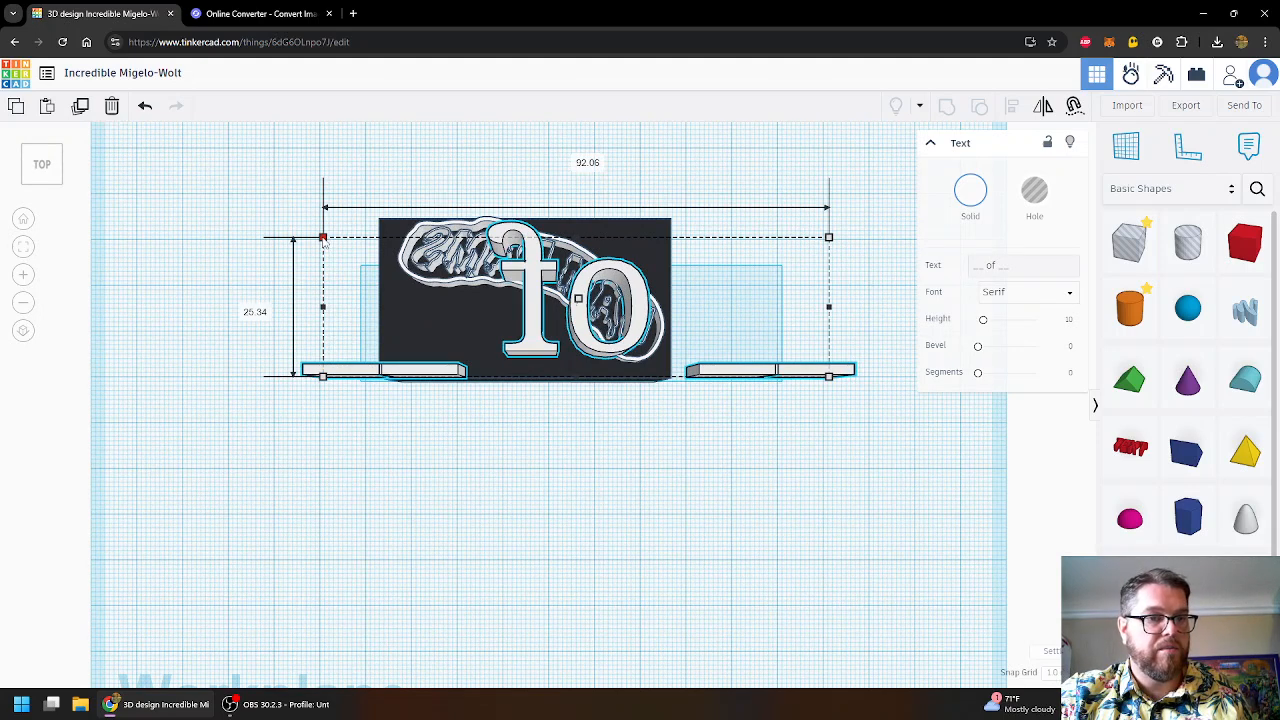
{"action": "left_click_drag", "start_coordinate": [323, 240], "coordinate": [680, 336]}
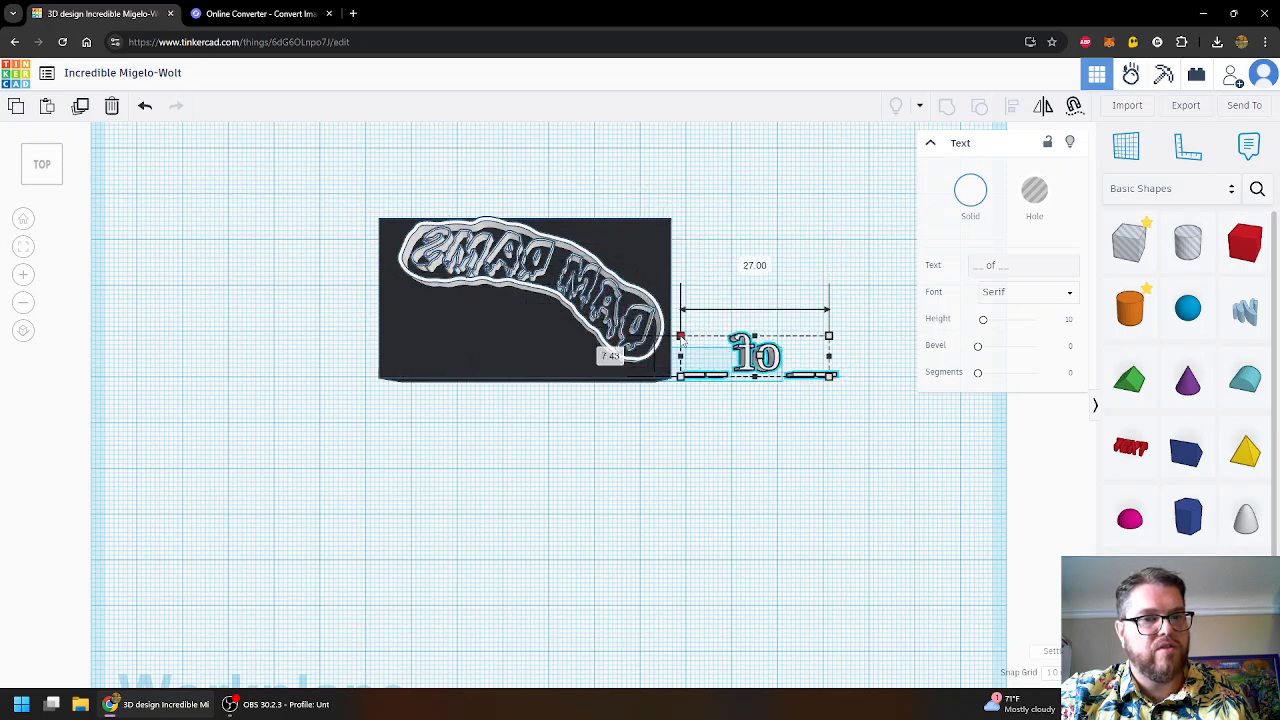
- Drag the mirrored text with its two bars onto the black base below the logo
{"action": "left_click", "coordinate": [501, 305]}
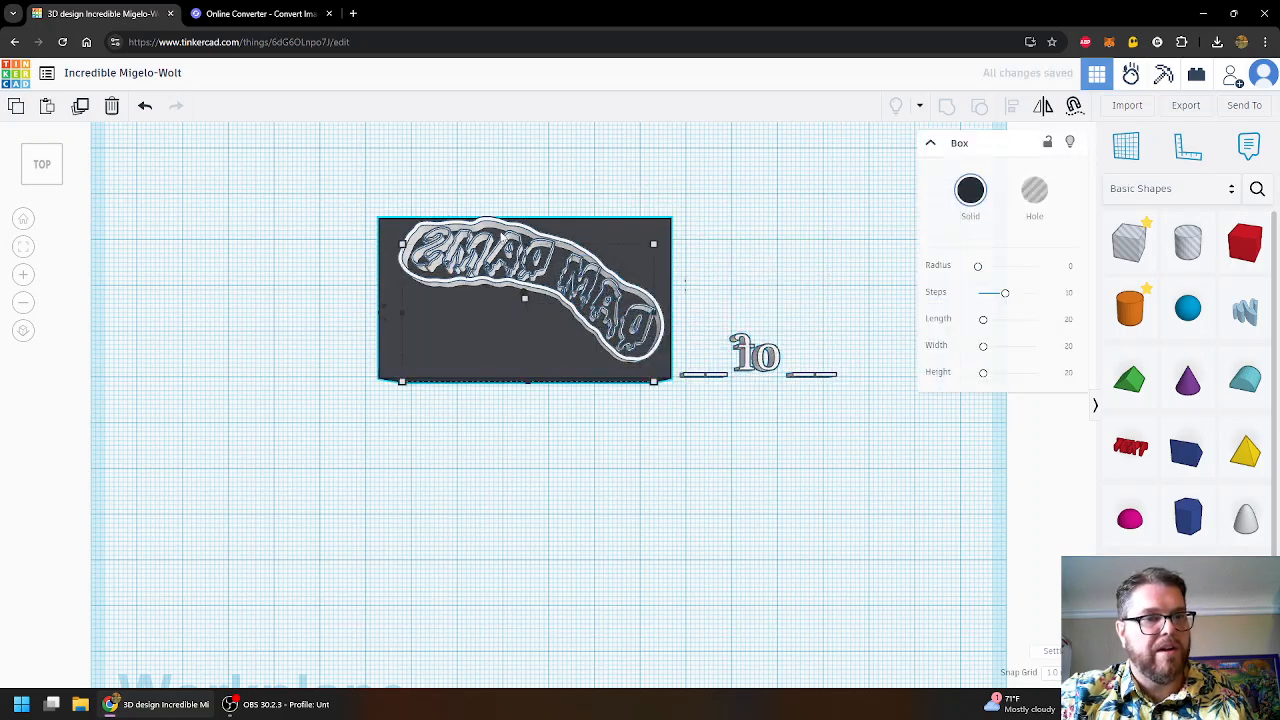
{"action": "left_click", "coordinate": [508, 229]}
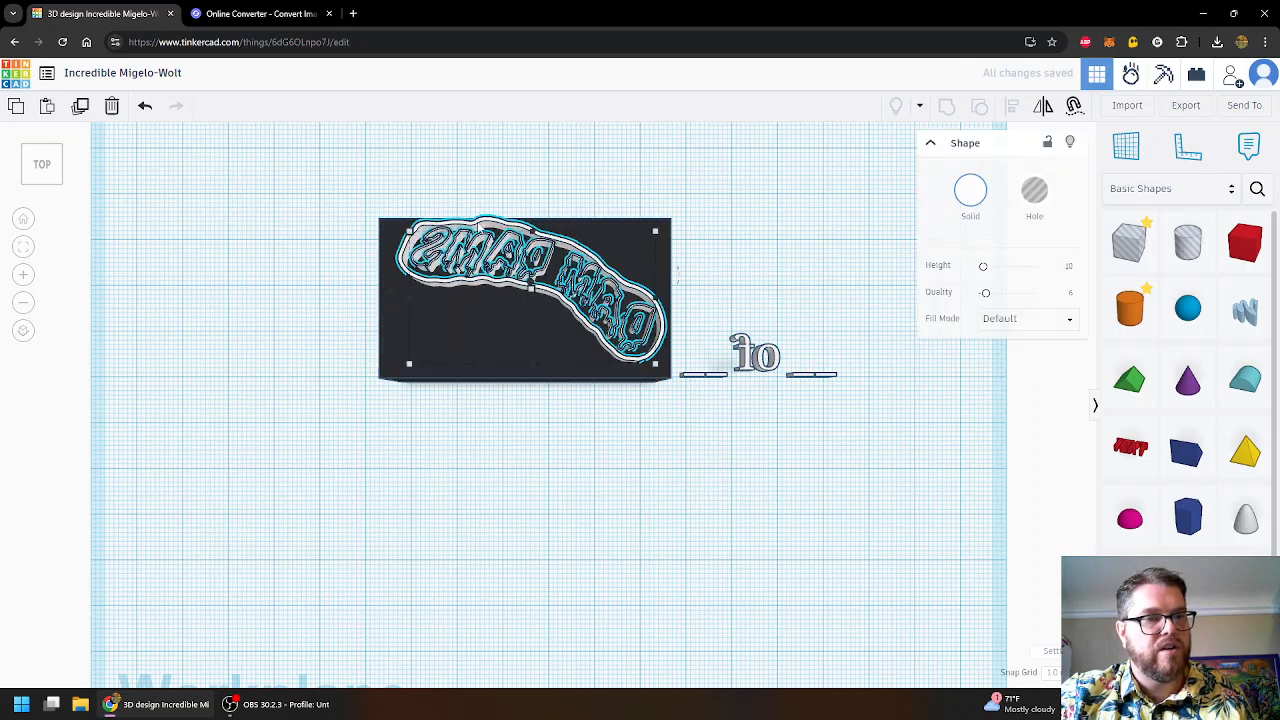
{"action": "left_click", "coordinate": [740, 357]}
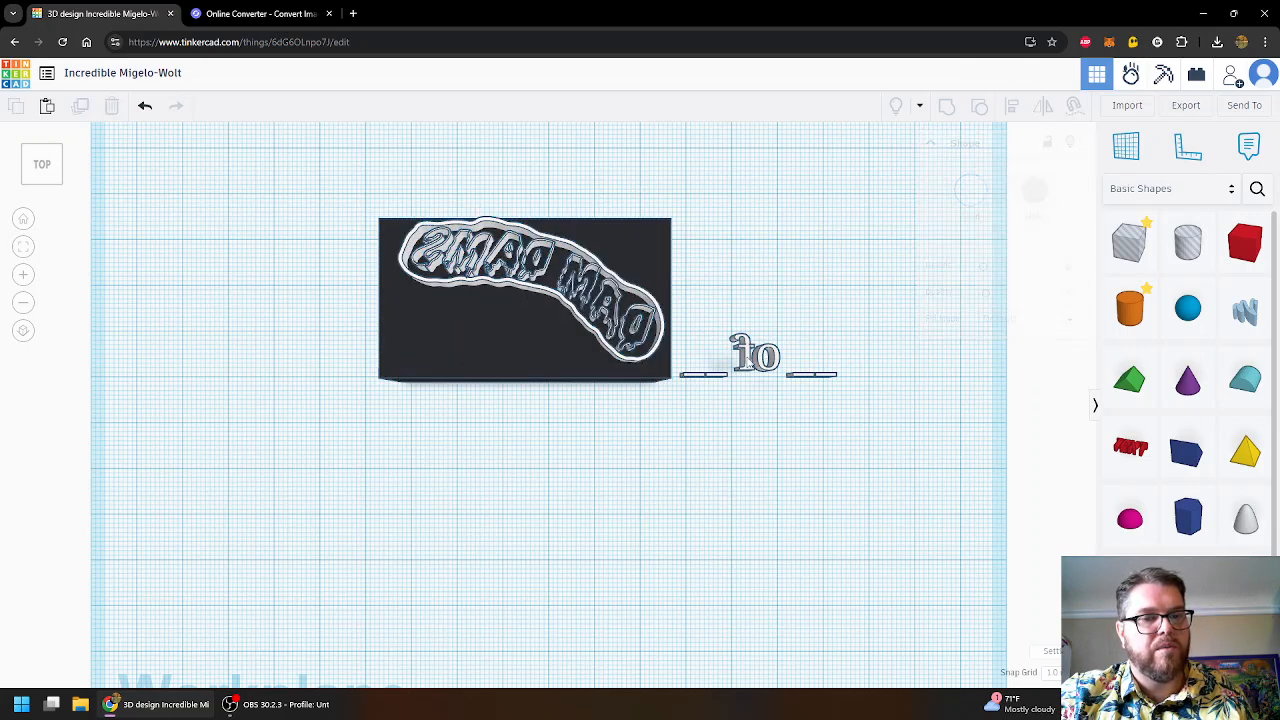
{"action": "left_click_drag", "start_coordinate": [740, 357], "coordinate": [483, 346]}
{"action": "left_click", "coordinate": [477, 440]}
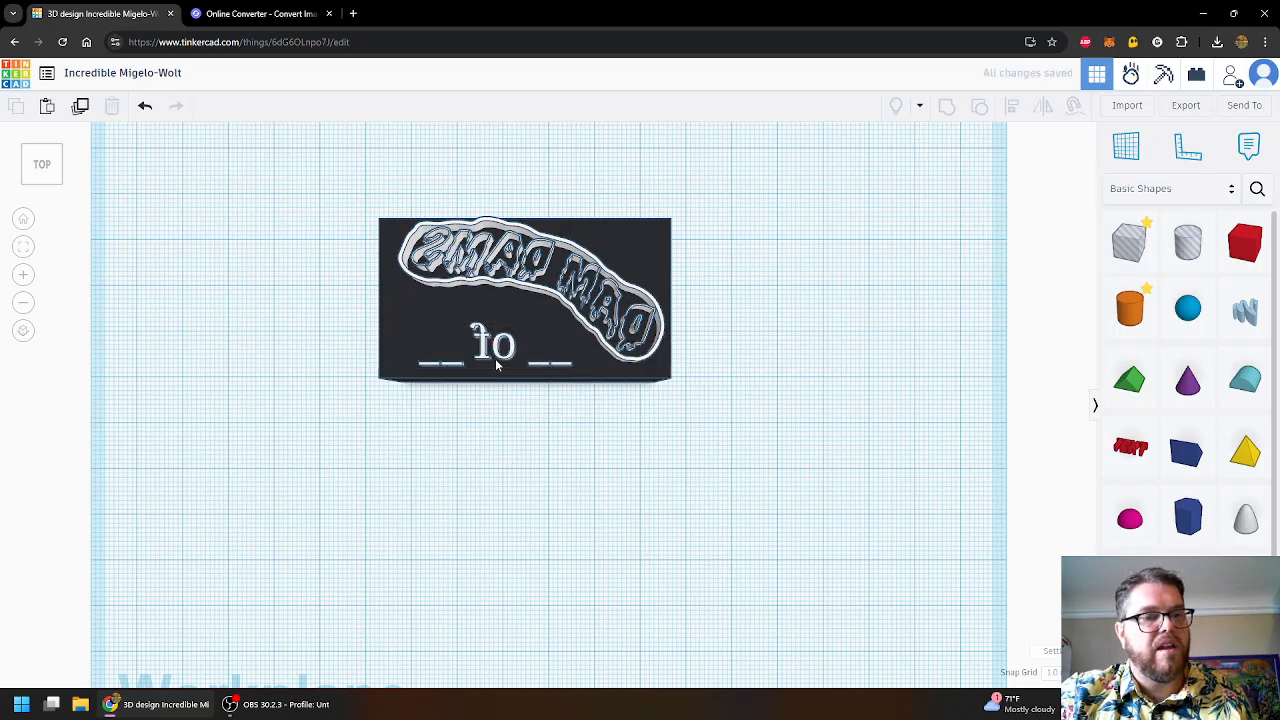
{"action": "scroll", "coordinate": [437, 390], "scroll_direction": "up", "scroll_amount": 6}
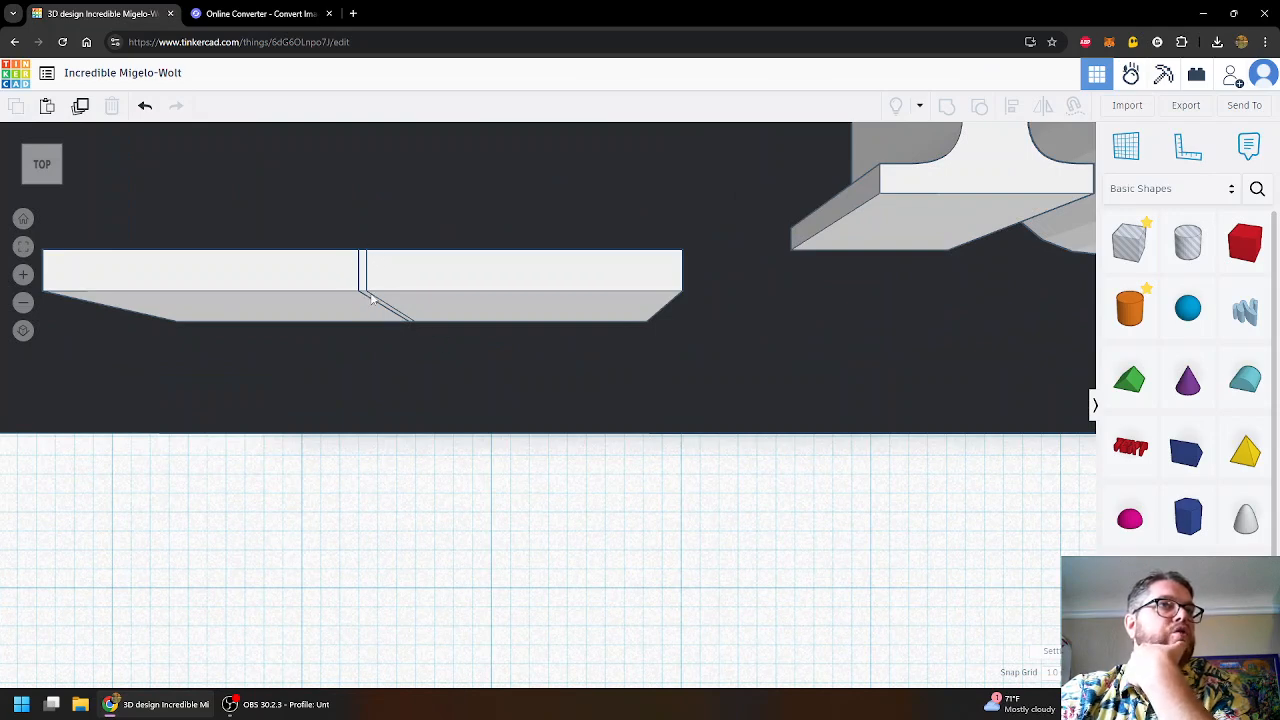
{"action": "scroll", "coordinate": [492, 413], "scroll_direction": "down", "scroll_amount": 8}
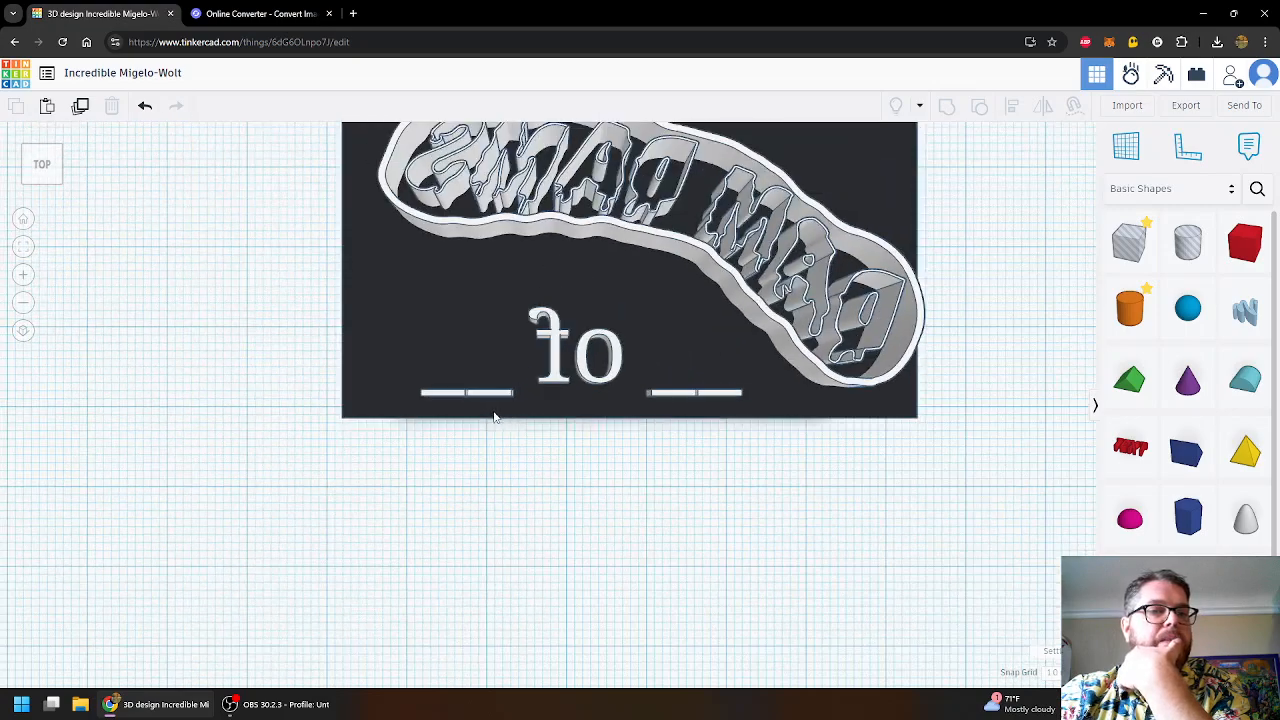
- Nudge the text about 2 mm left to centre it beneath the logo
{"action": "left_click_drag", "start_coordinate": [573, 370], "coordinate": [549, 368]}
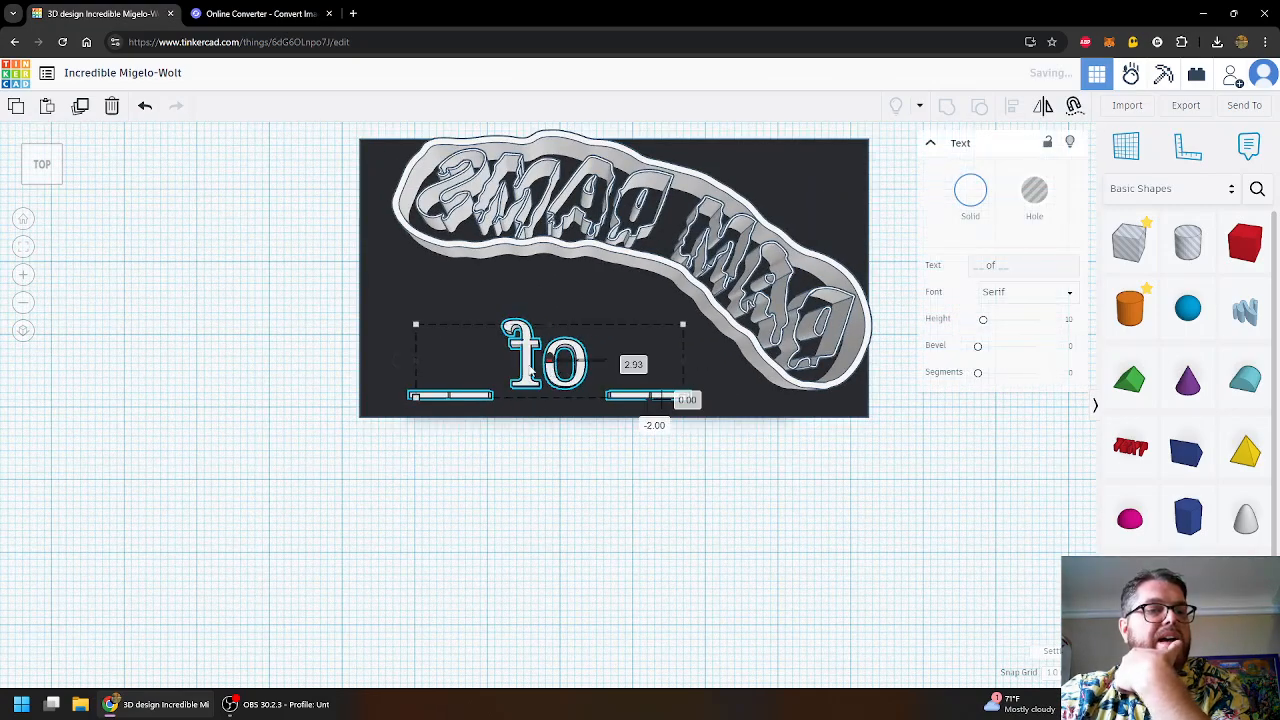
{"action": "left_click", "coordinate": [408, 276]}
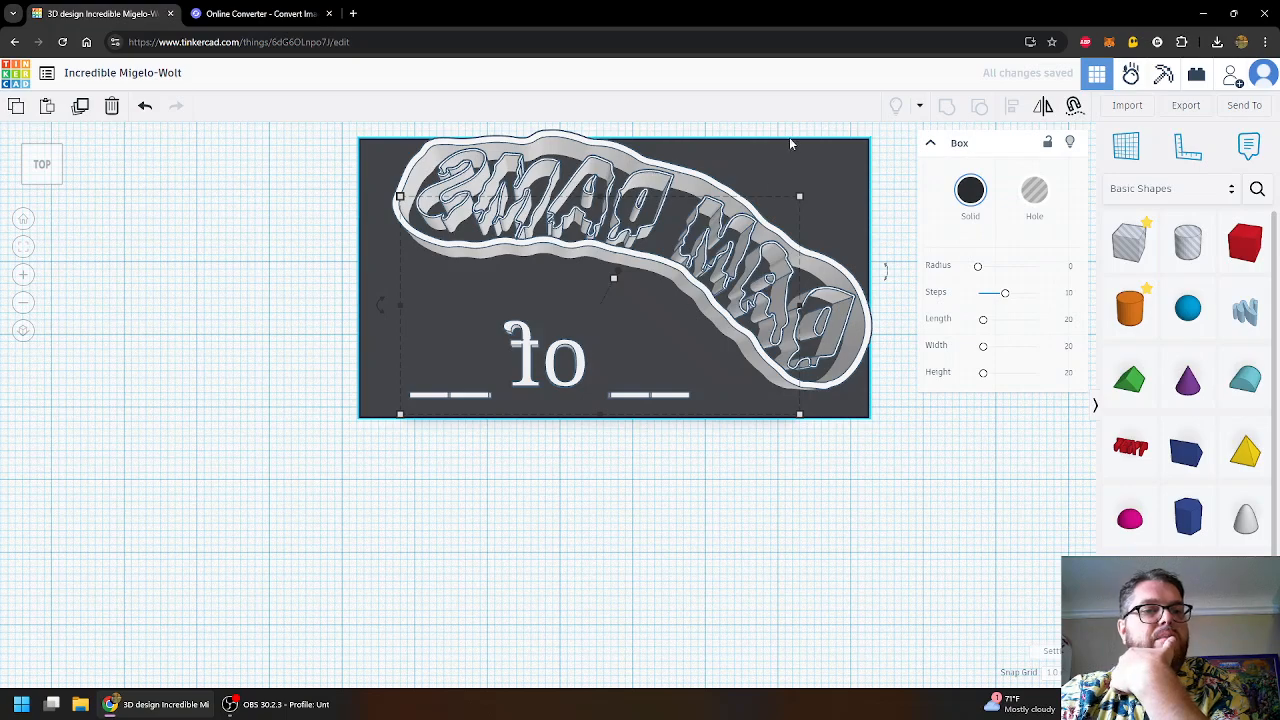
{"action": "left_click", "coordinate": [832, 457]}
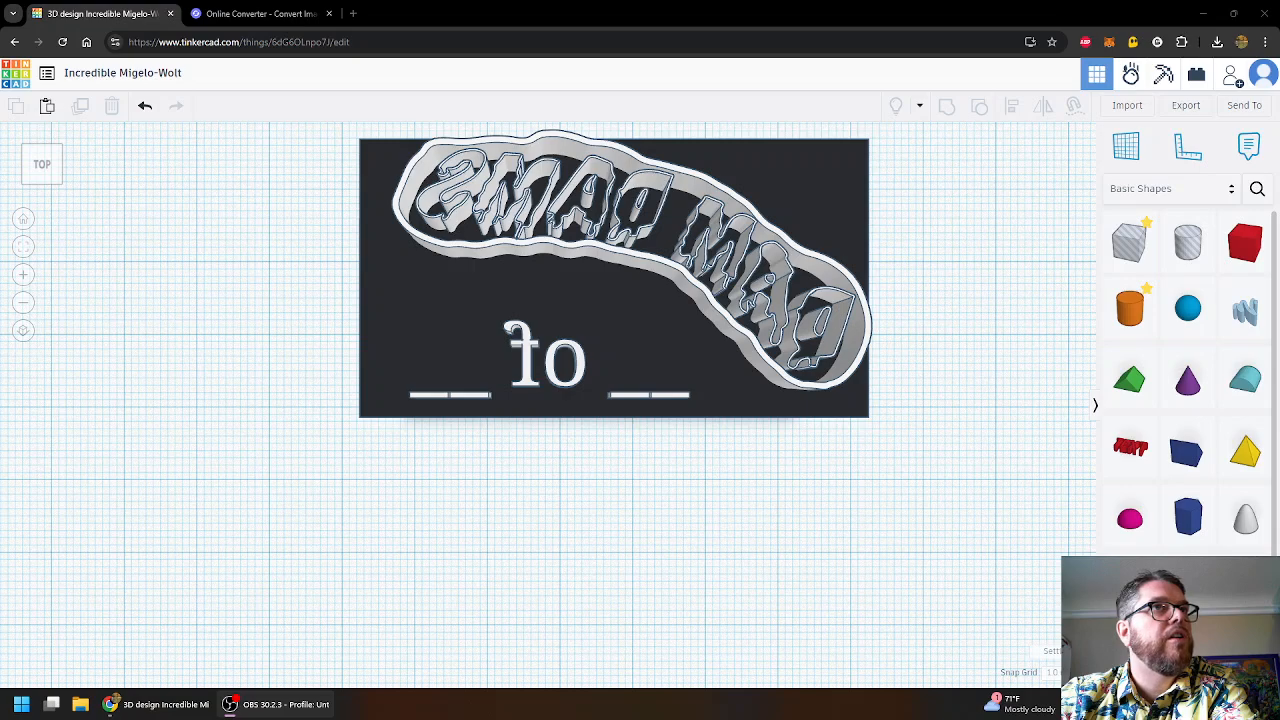
{"action": "left_click", "coordinate": [617, 167]}
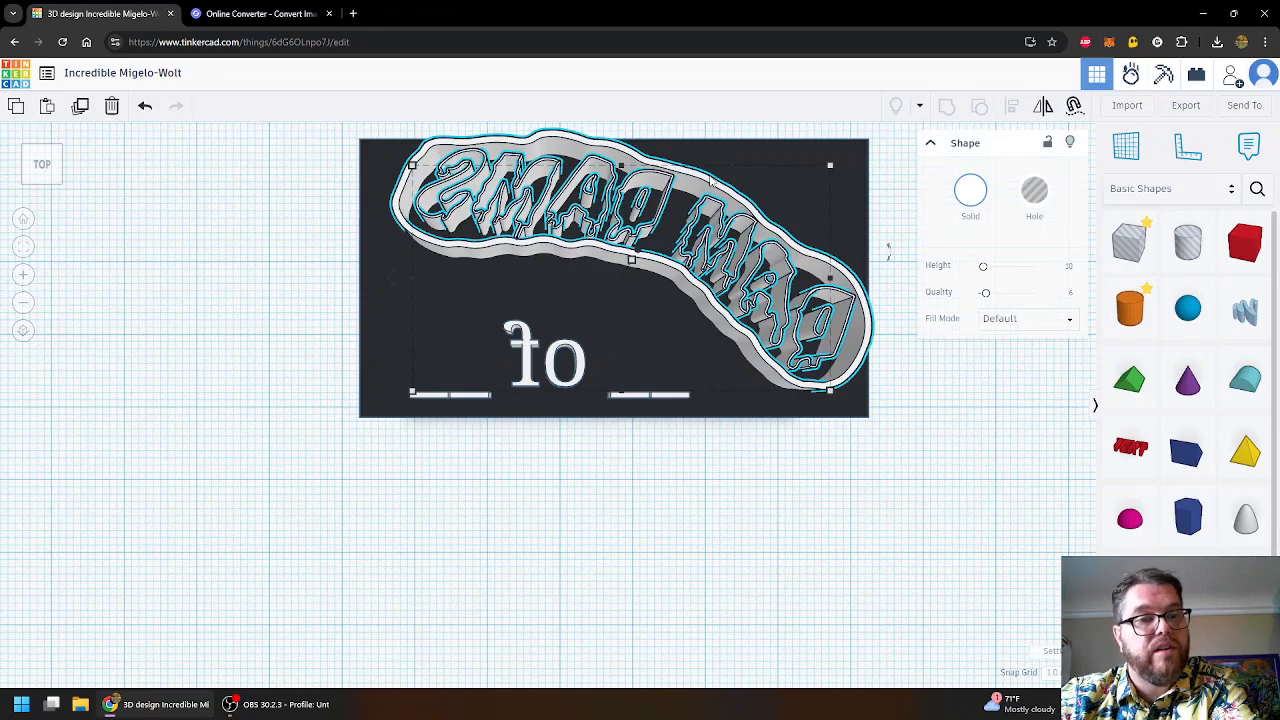
- Lower the logo outline down into the top of the black base
{"action": "right_click_drag", "start_coordinate": [857, 490], "coordinate": [835, 290]}
{"action": "left_click_drag", "start_coordinate": [625, 285], "coordinate": [612, 301]}
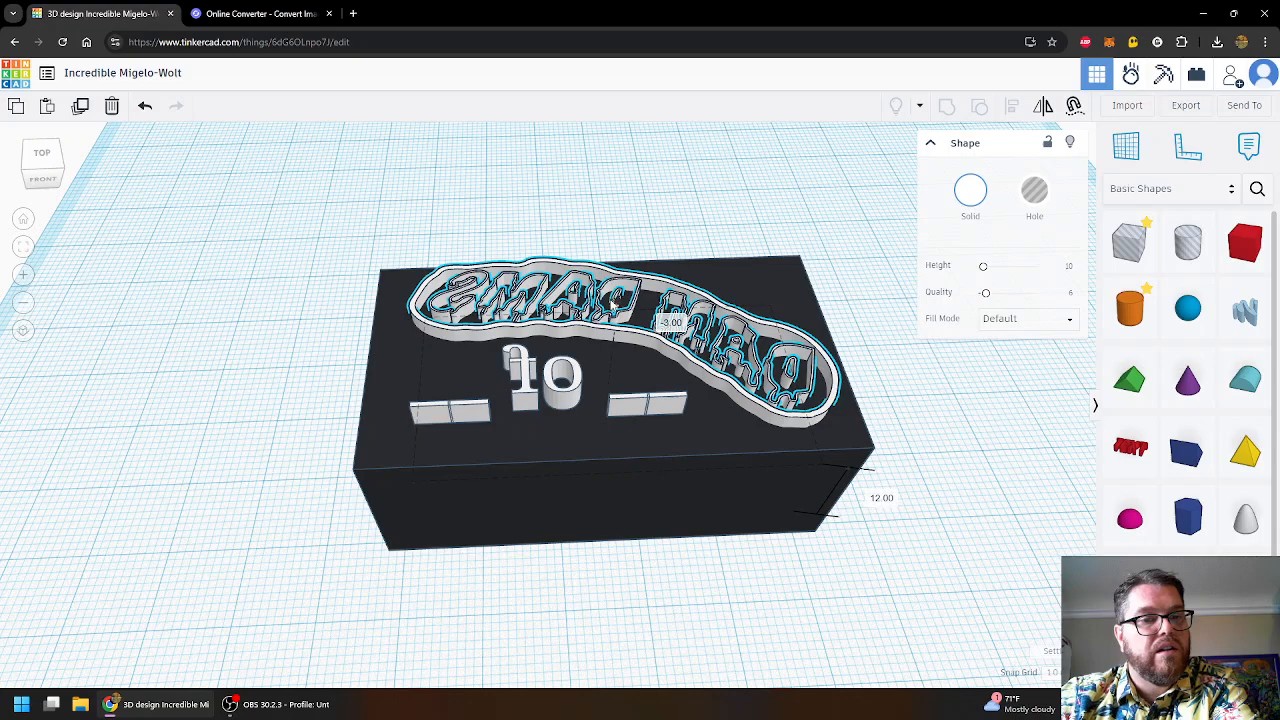
{"action": "left_click_drag", "start_coordinate": [611, 309], "coordinate": [613, 310]}
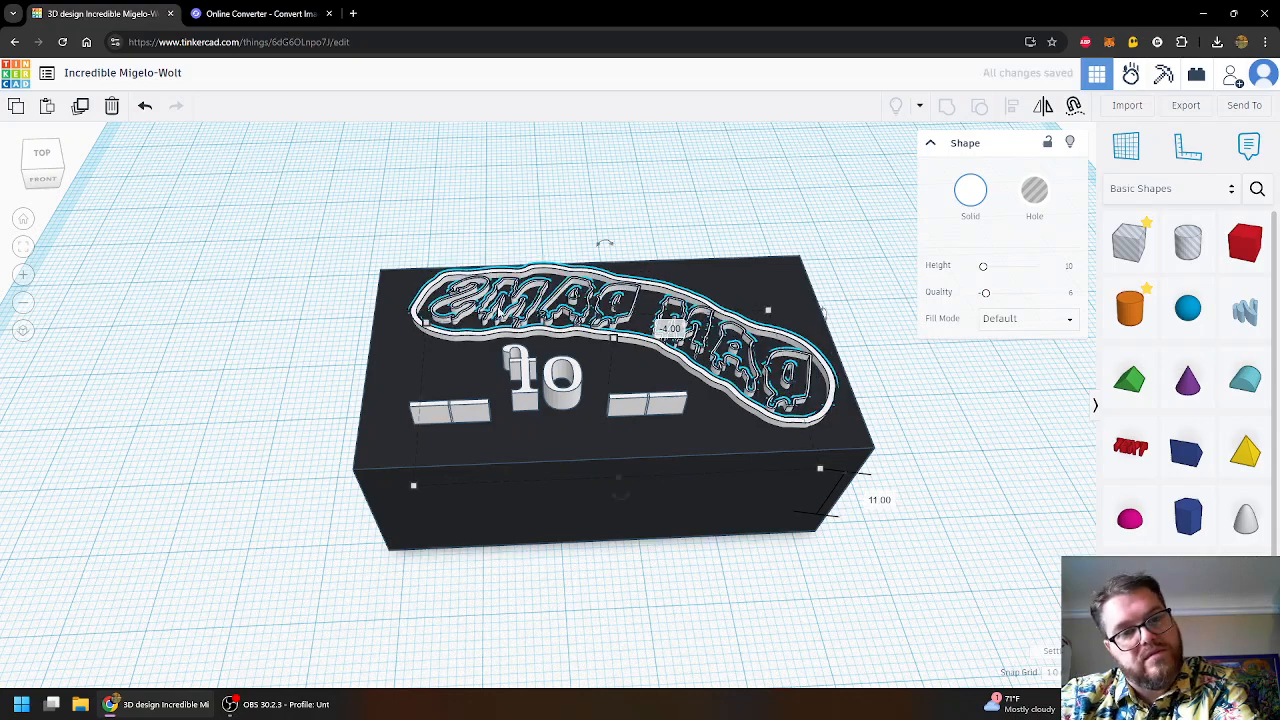
{"action": "scroll", "coordinate": [772, 345], "scroll_direction": "up", "scroll_amount": 4}
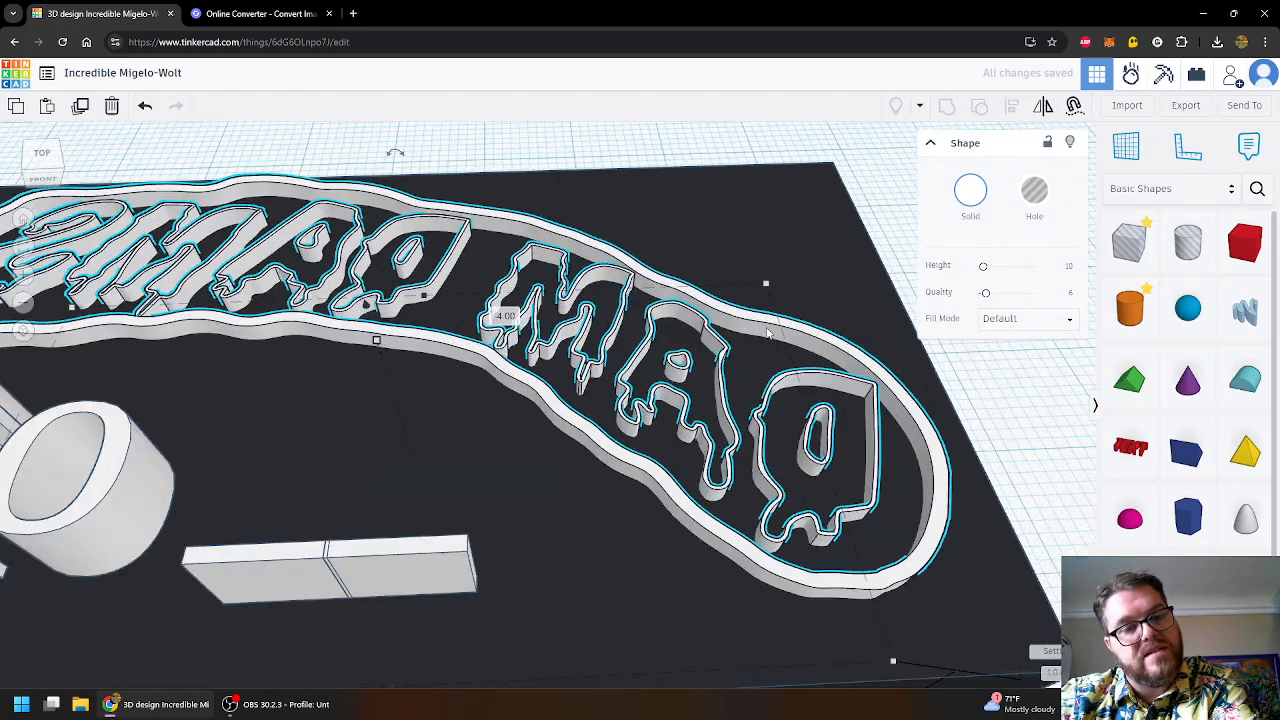
{"action": "scroll", "coordinate": [712, 336], "scroll_direction": "down", "scroll_amount": 4}
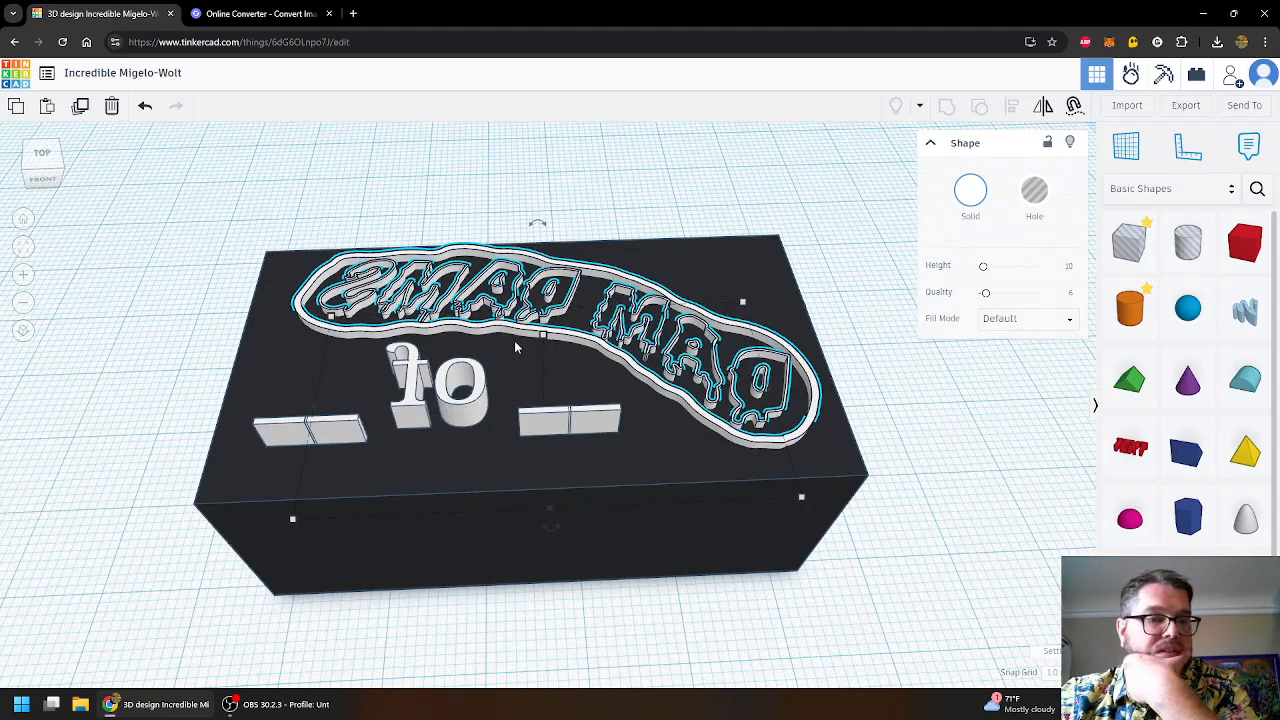
- Sink the text-and-bars object below the top surface of the base
{"action": "right_click_drag", "start_coordinate": [736, 530], "coordinate": [654, 488]}
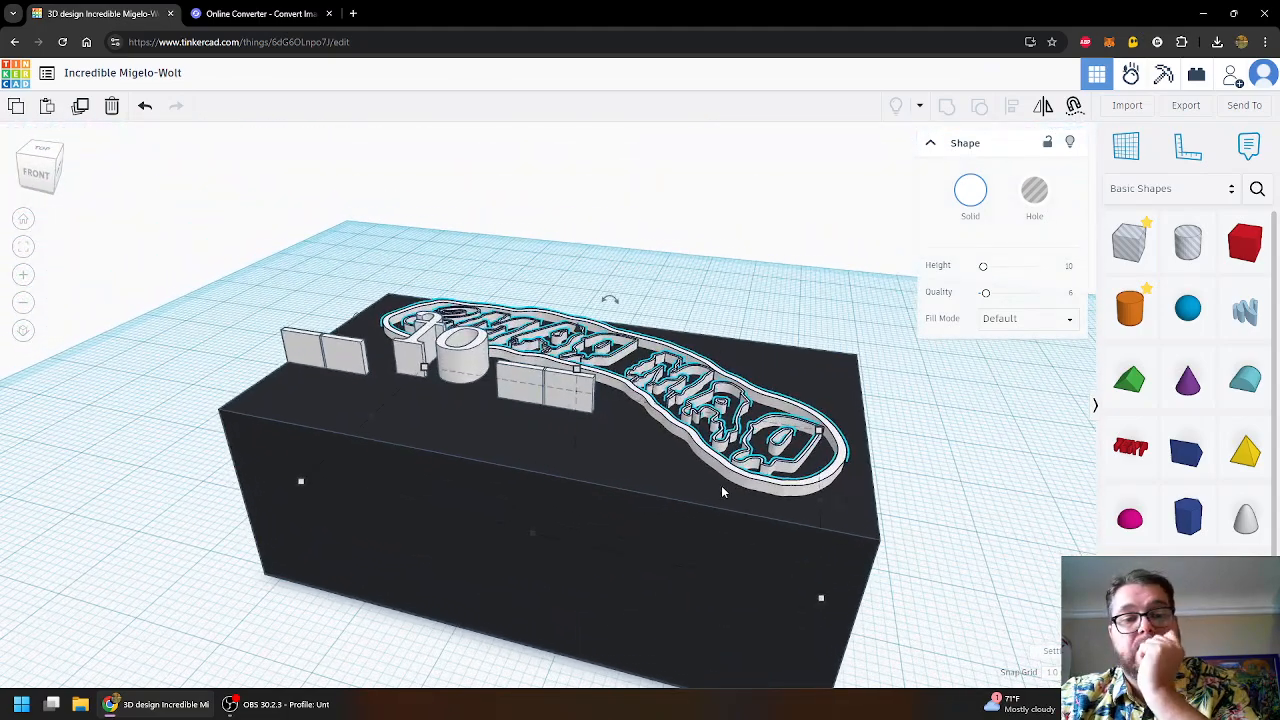
{"action": "left_click", "coordinate": [452, 355]}
{"action": "left_click_drag", "start_coordinate": [443, 285], "coordinate": [450, 334]}
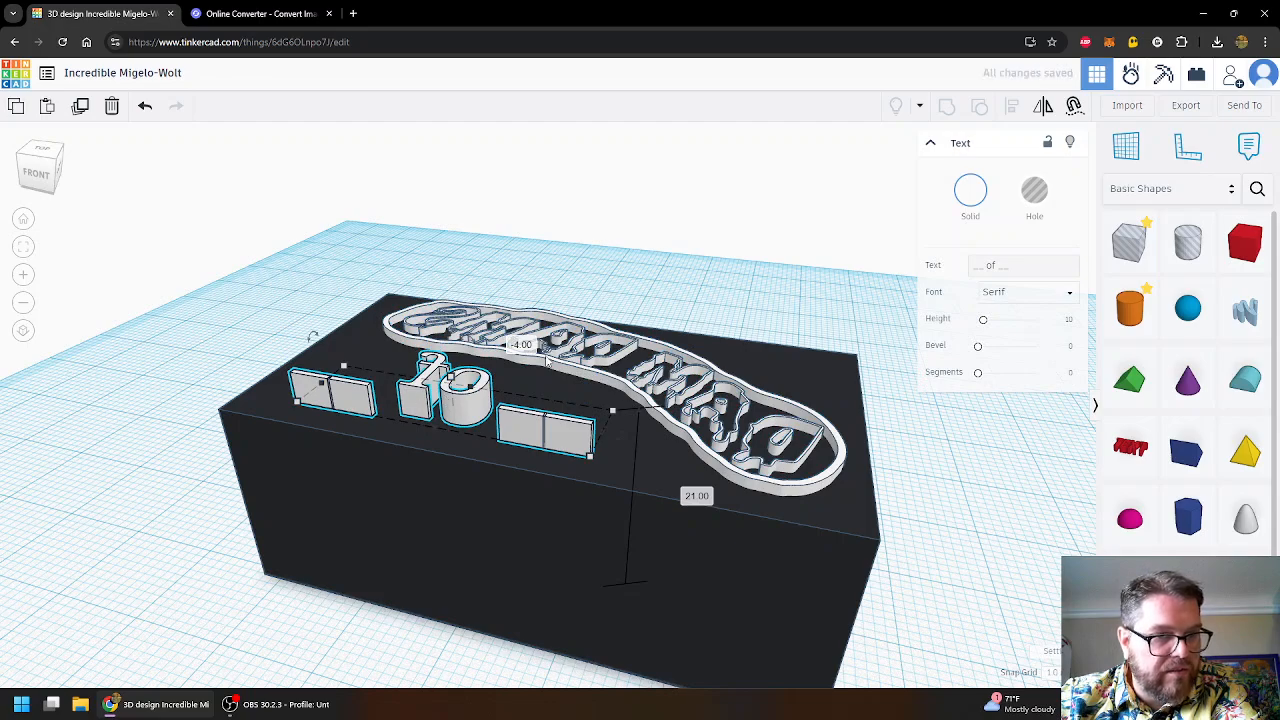
{"action": "right_click_drag", "start_coordinate": [922, 505], "coordinate": [716, 468]}
{"action": "left_click", "coordinate": [716, 466]}
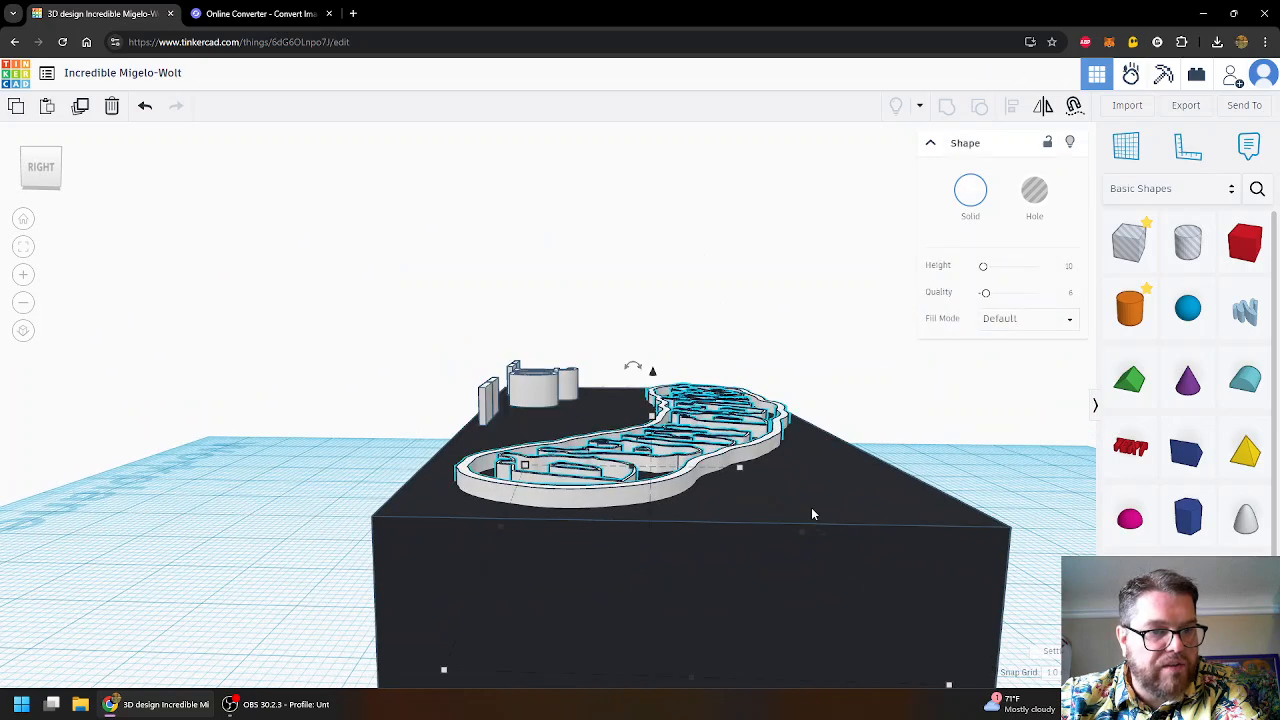
{"action": "left_click", "coordinate": [860, 500]}
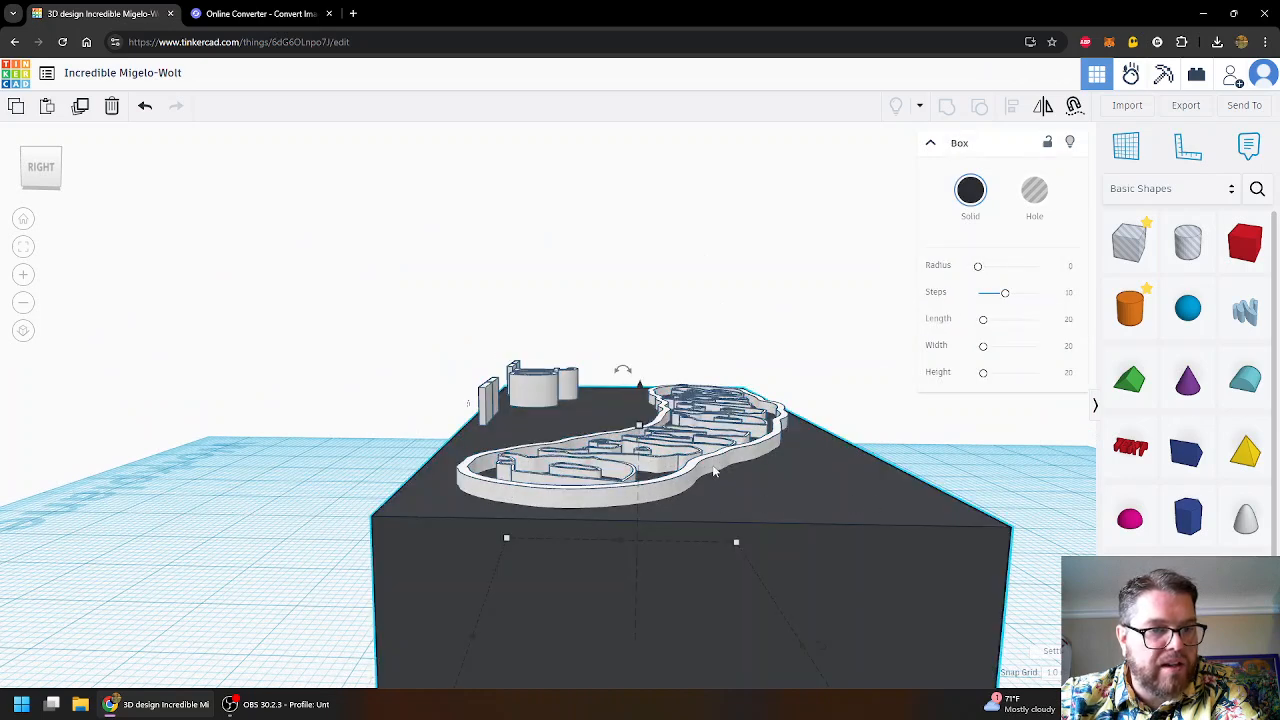
{"action": "left_click", "coordinate": [539, 388]}
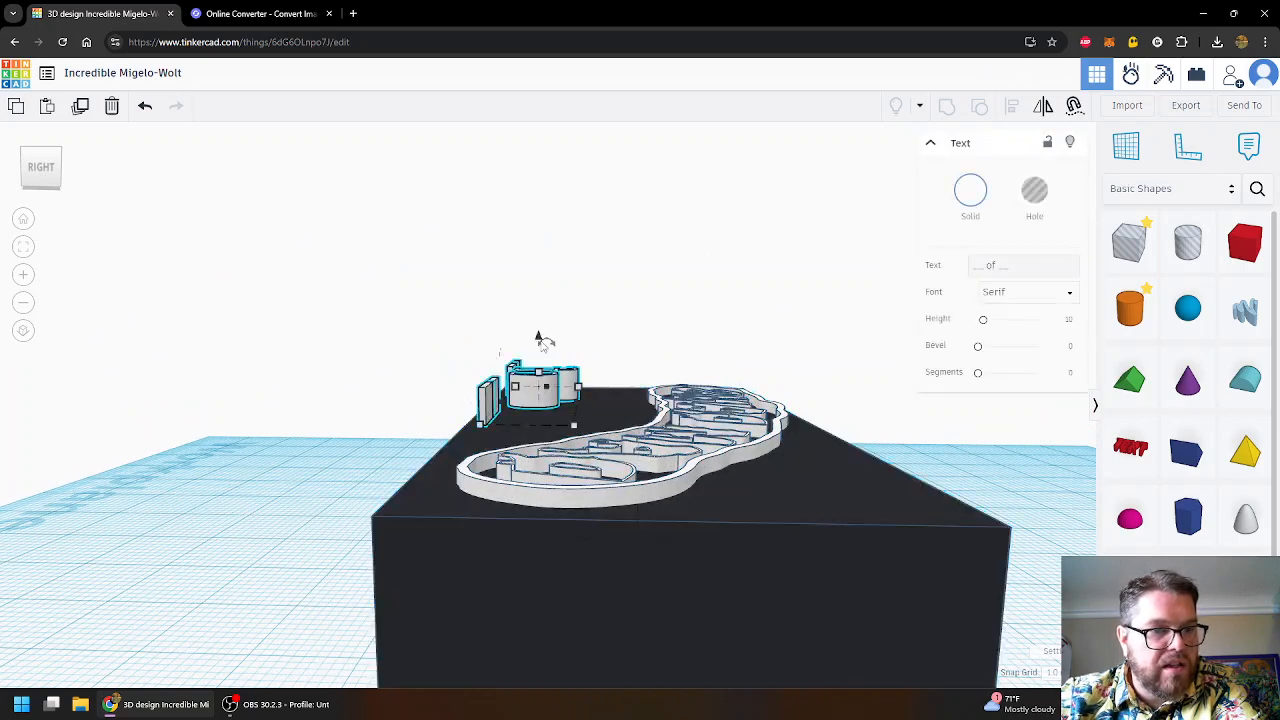
{"action": "left_click_drag", "start_coordinate": [538, 337], "coordinate": [540, 366]}
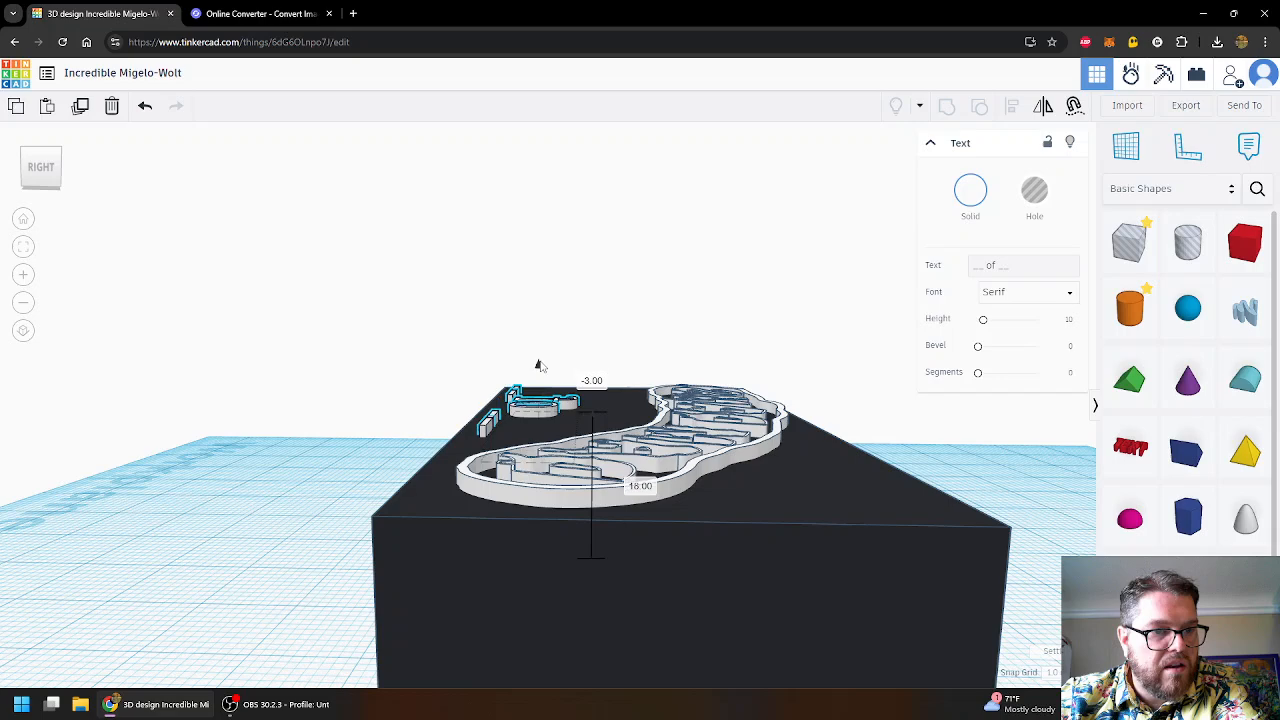
- Orbit to look down on the logo and base to check both are sunk
{"action": "left_click", "coordinate": [787, 463]}
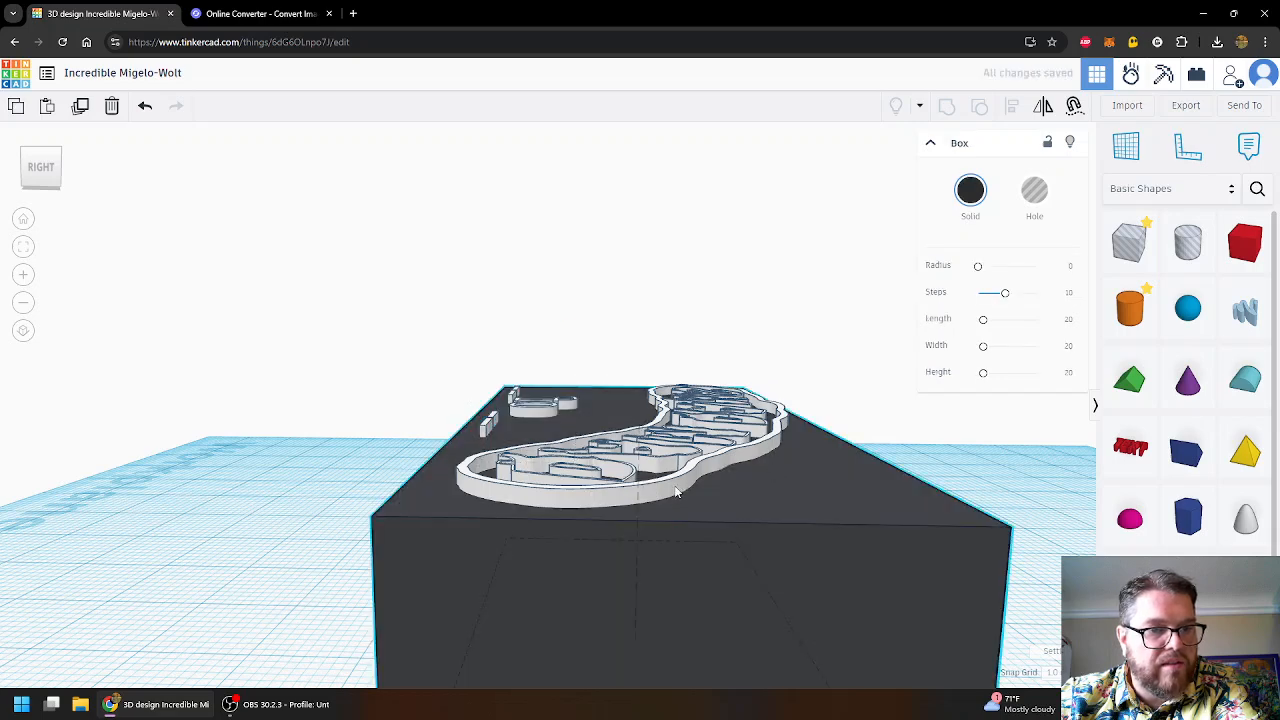
{"action": "left_click", "coordinate": [668, 482]}
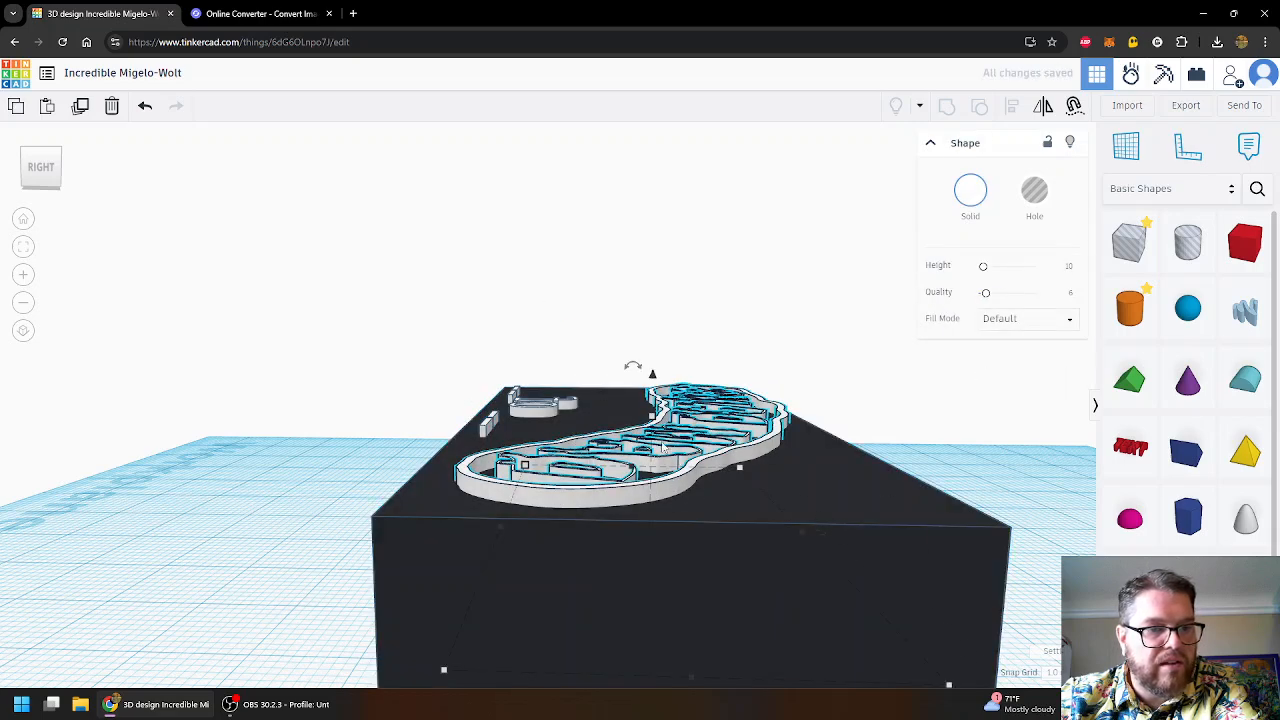
{"action": "mouse_move", "coordinate": [899, 434]}
{"action": "right_mouse_down"}
{"action": "mouse_move", "coordinate": [897, 408]}
{"action": "mouse_move", "coordinate": [890, 425]}
{"action": "right_mouse_up"}
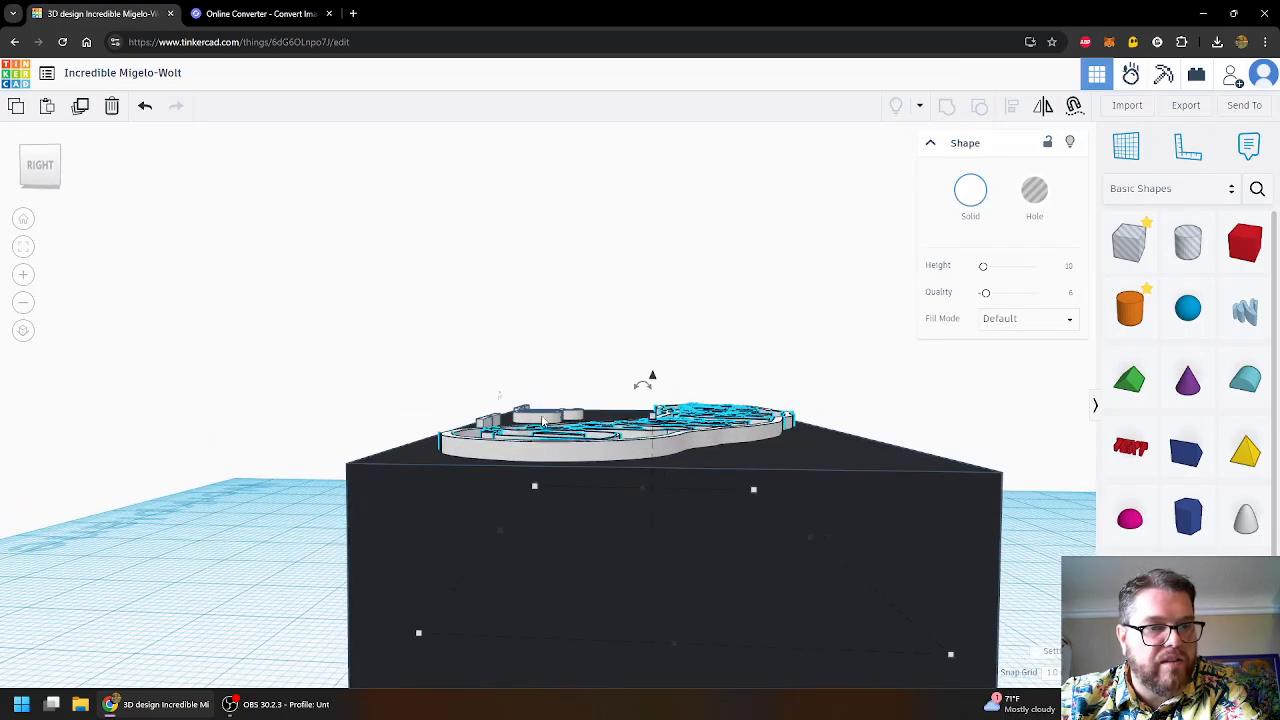
{"action": "right_click_drag", "start_coordinate": [500, 249], "coordinate": [863, 434]}
{"action": "middle_click_drag", "start_coordinate": [913, 432], "coordinate": [918, 496]}
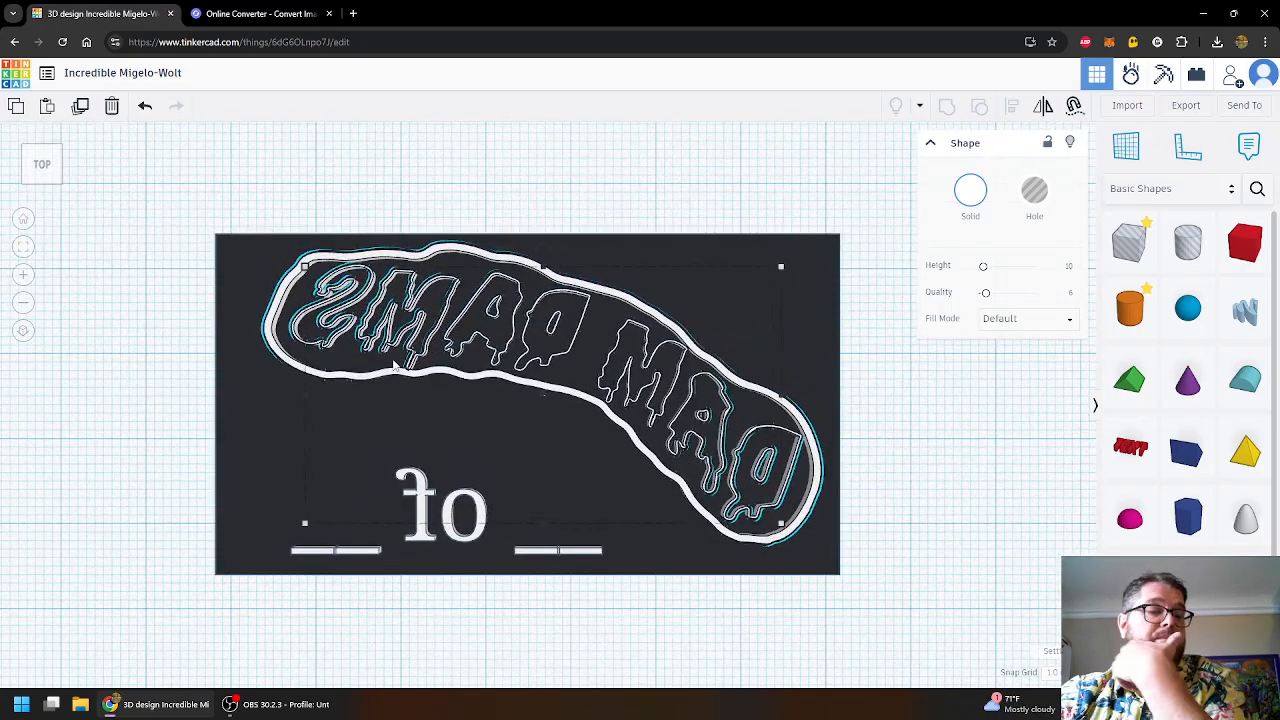
- Delete the mirrored 'of' text object together with its underline bars
{"action": "left_click", "coordinate": [466, 506]}
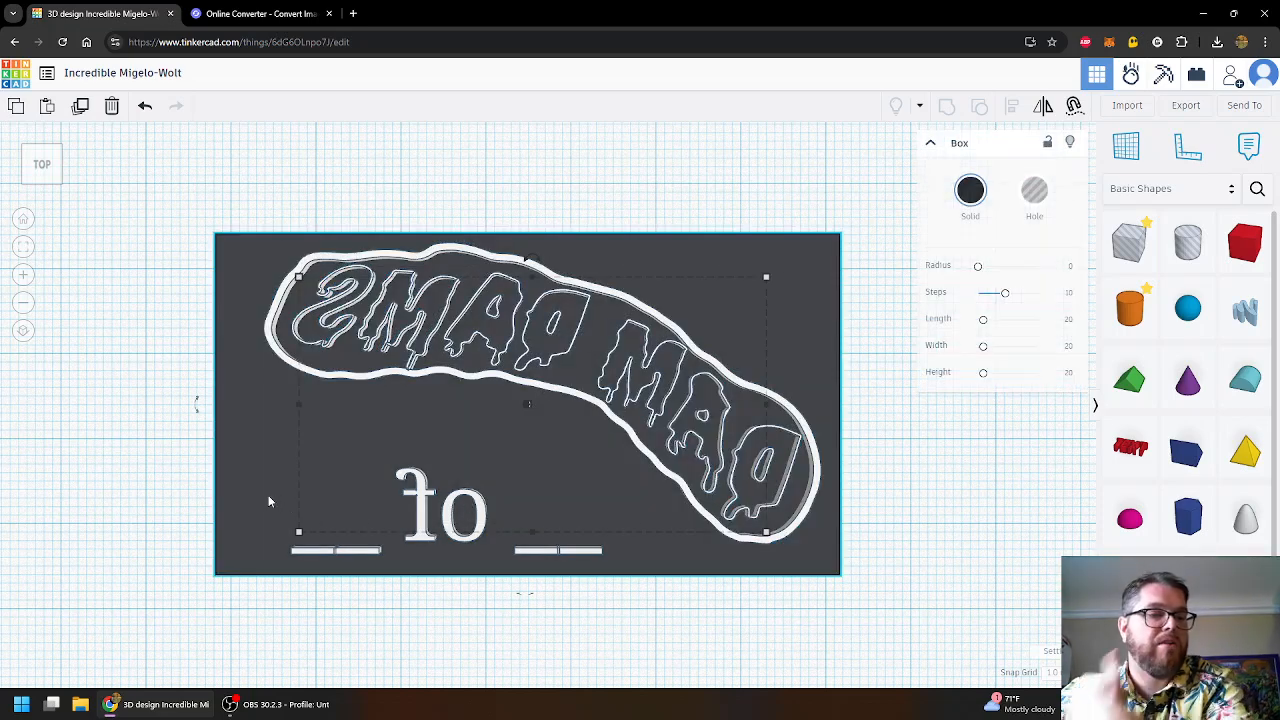
{"action": "left_click", "coordinate": [330, 636]}
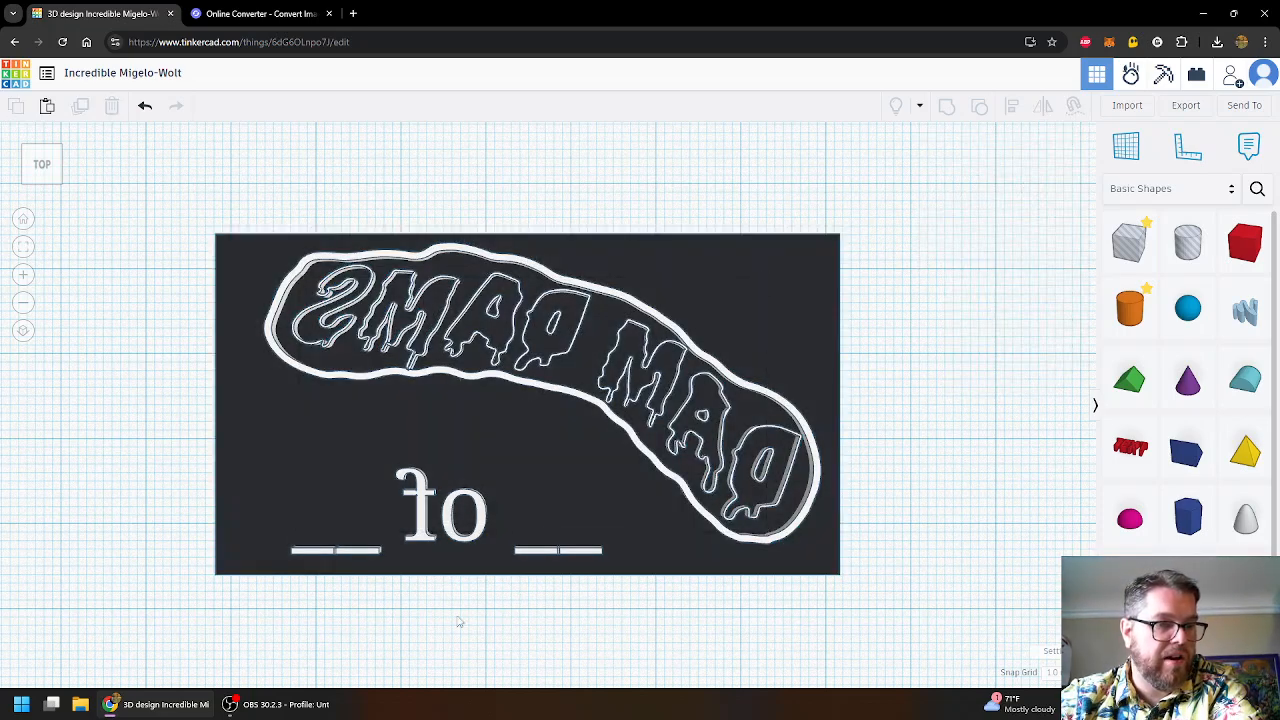
{"action": "left_click", "coordinate": [448, 537]}
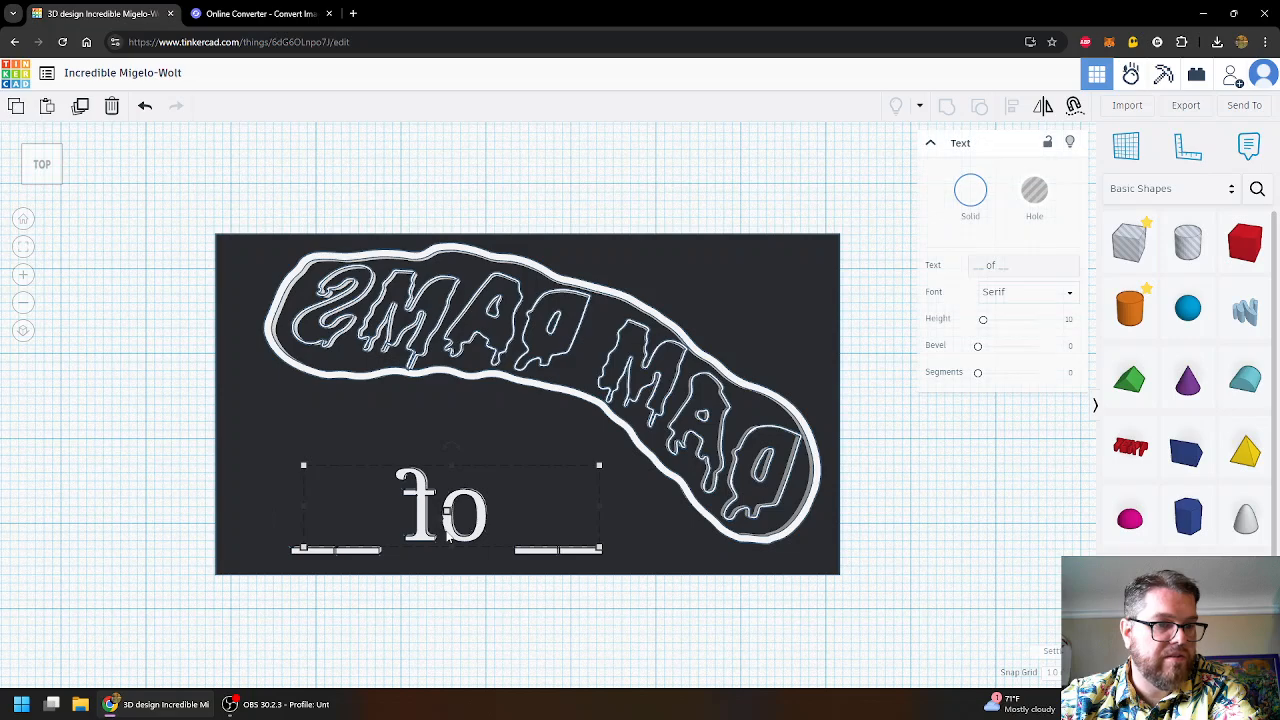
{"action": "key", "text": "Delete"}
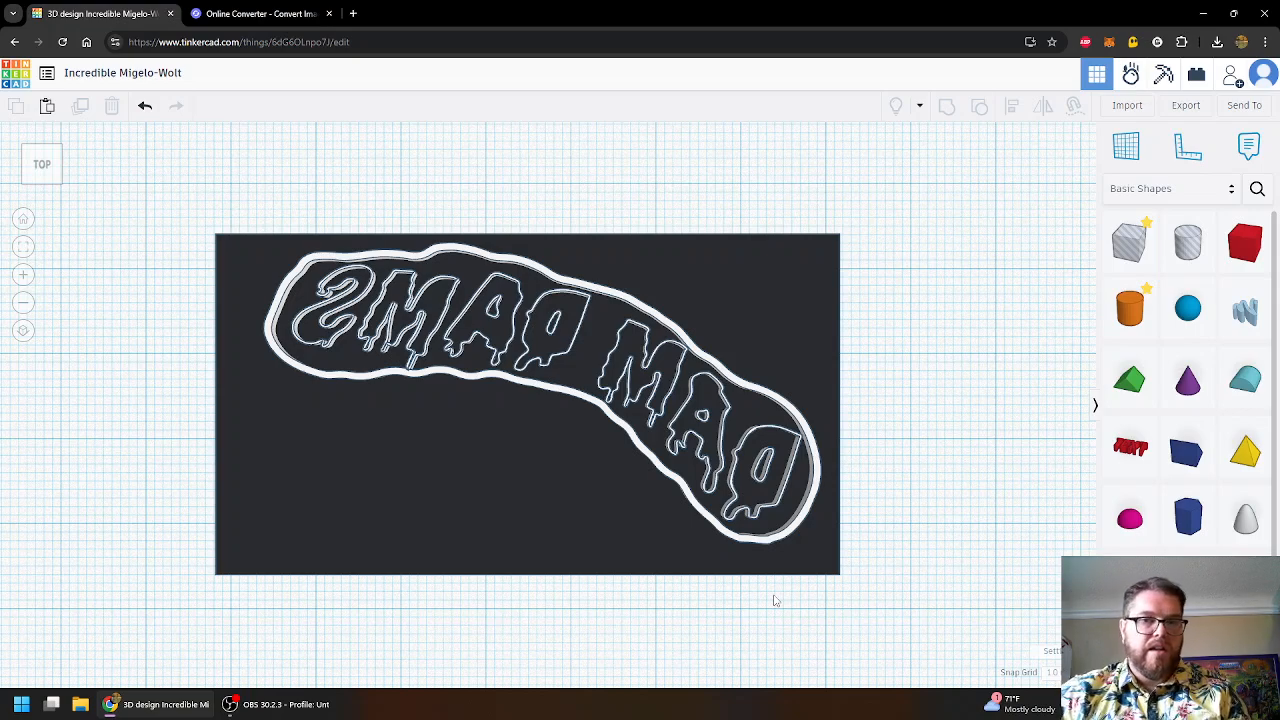
- Place a new Text shape, change its text to '_____' and colour it white
{"action": "left_click_drag", "start_coordinate": [1140, 447], "coordinate": [532, 472]}
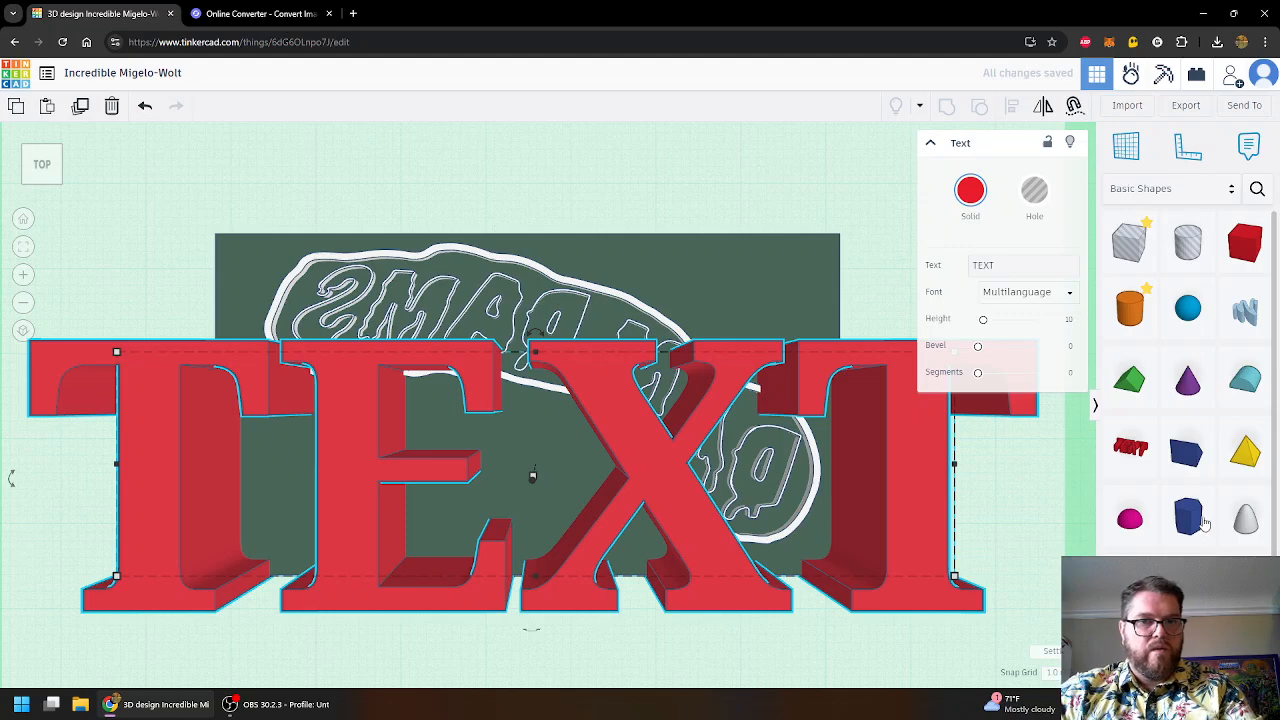
{"action": "left_click", "coordinate": [1020, 265]}
{"action": "type", "text": "_____"}
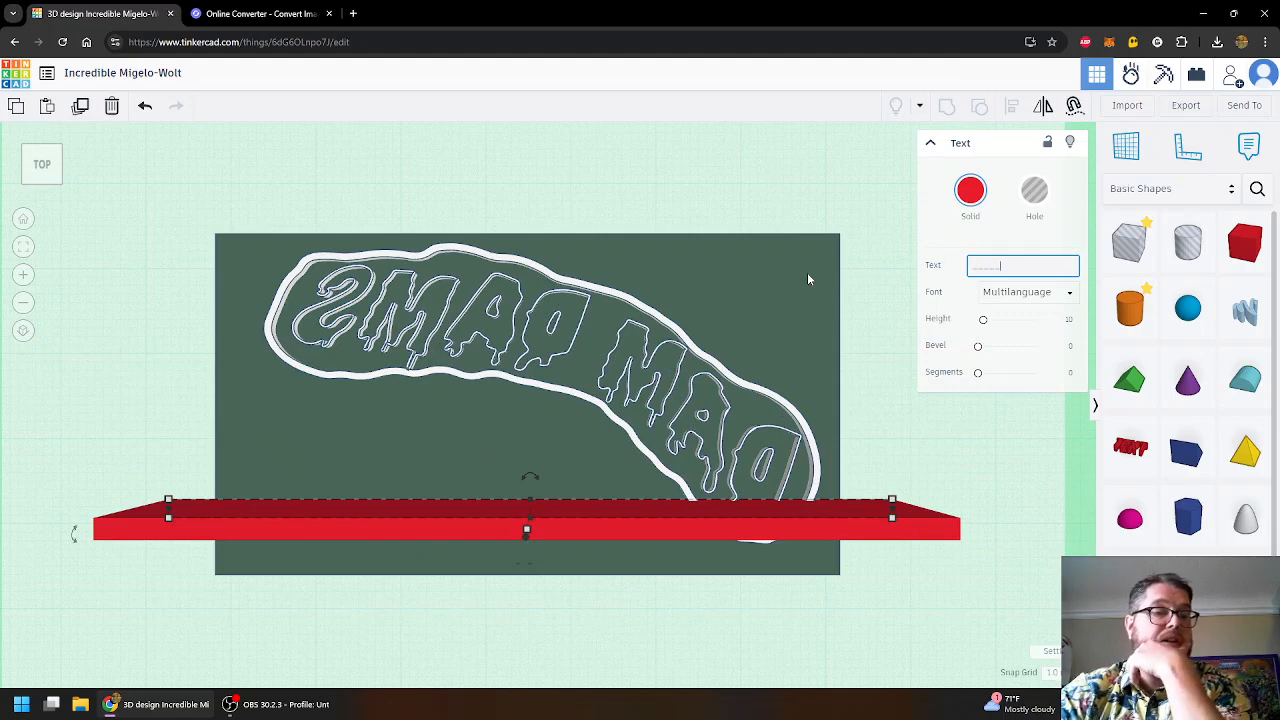
{"action": "left_click", "coordinate": [970, 192]}
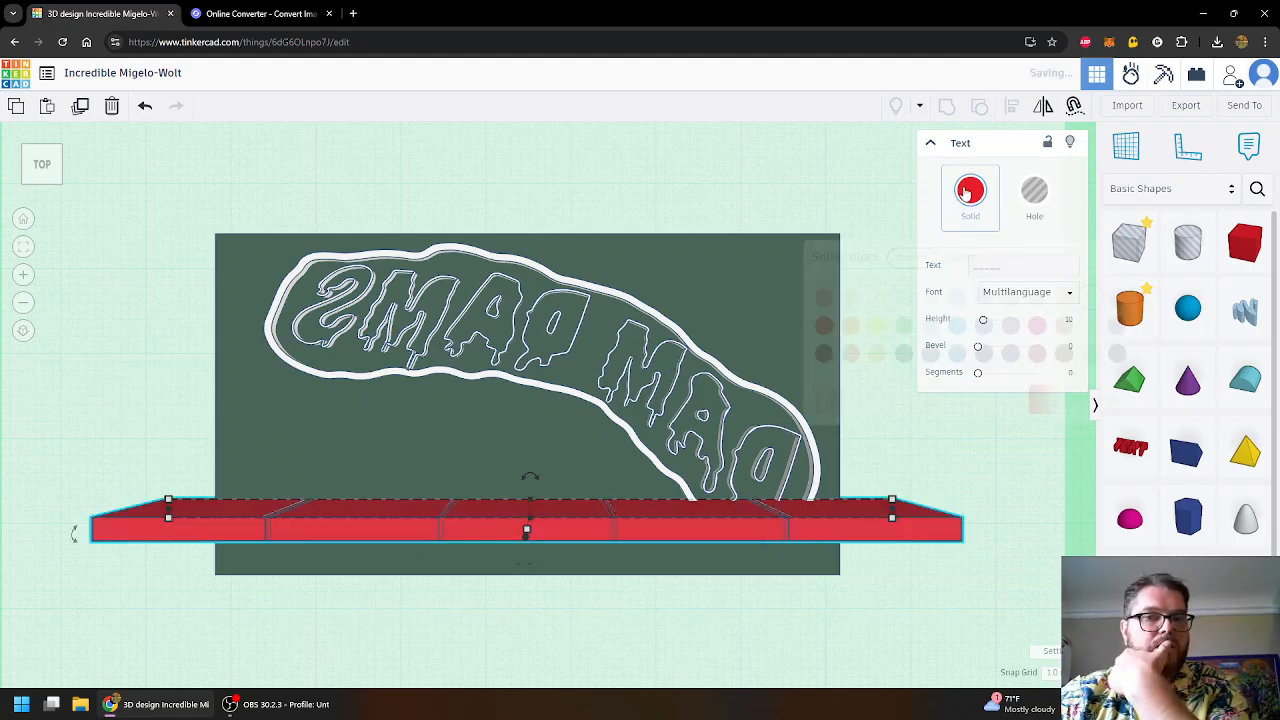
{"action": "left_click", "coordinate": [1090, 303]}
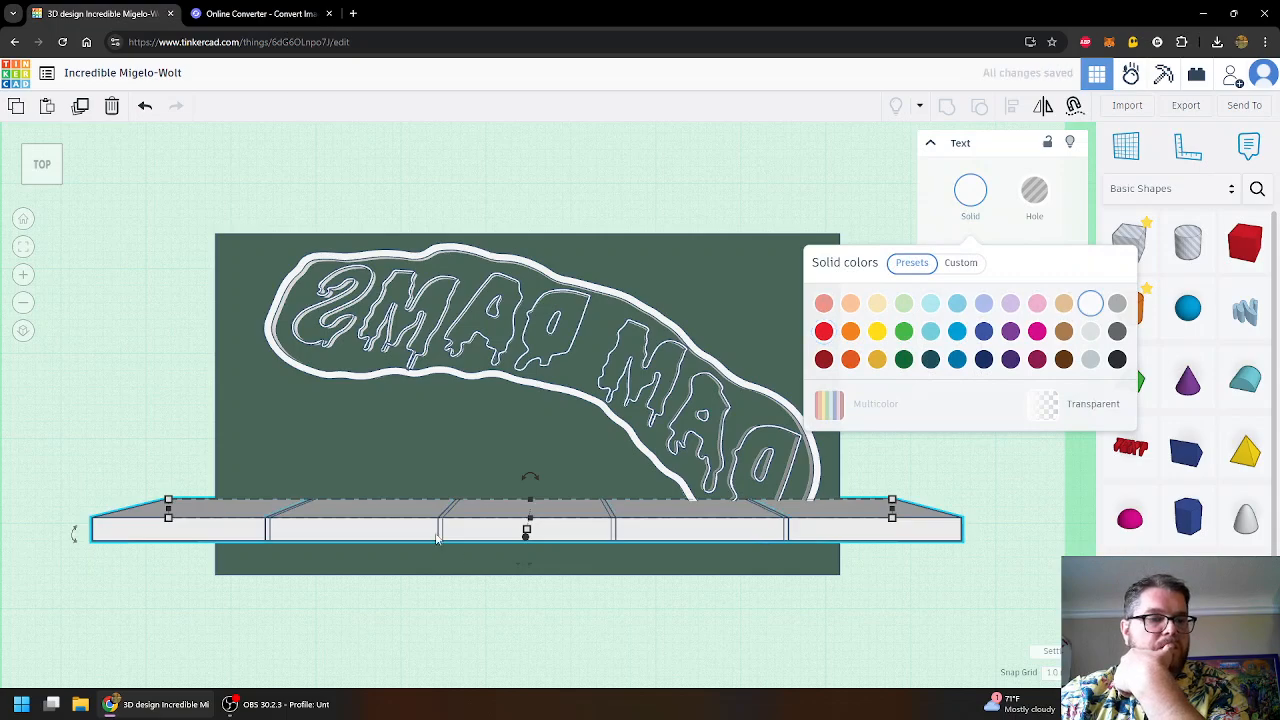
{"action": "left_click", "coordinate": [453, 530]}
- Remove one underscore so the white bar text reads '____'
{"action": "right_click_drag", "start_coordinate": [486, 614], "coordinate": [416, 449]}
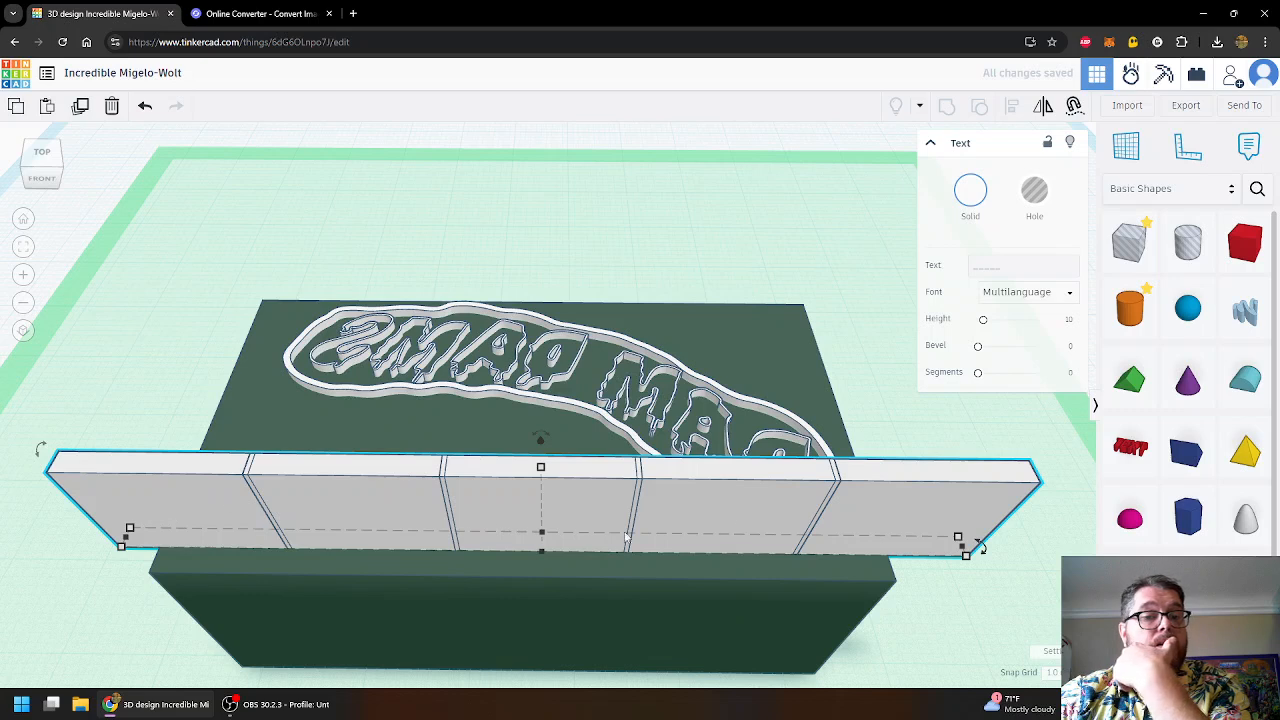
{"action": "left_click", "coordinate": [1016, 264]}
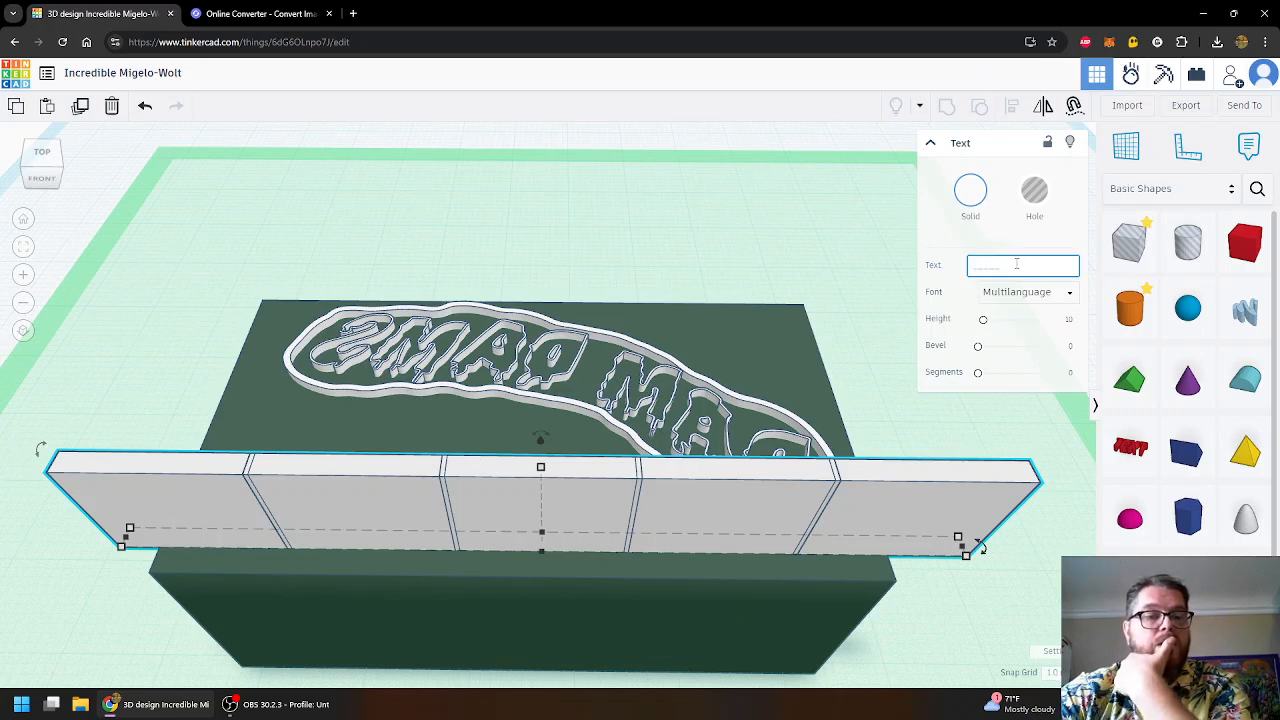
{"action": "key", "text": "BackSpace"}
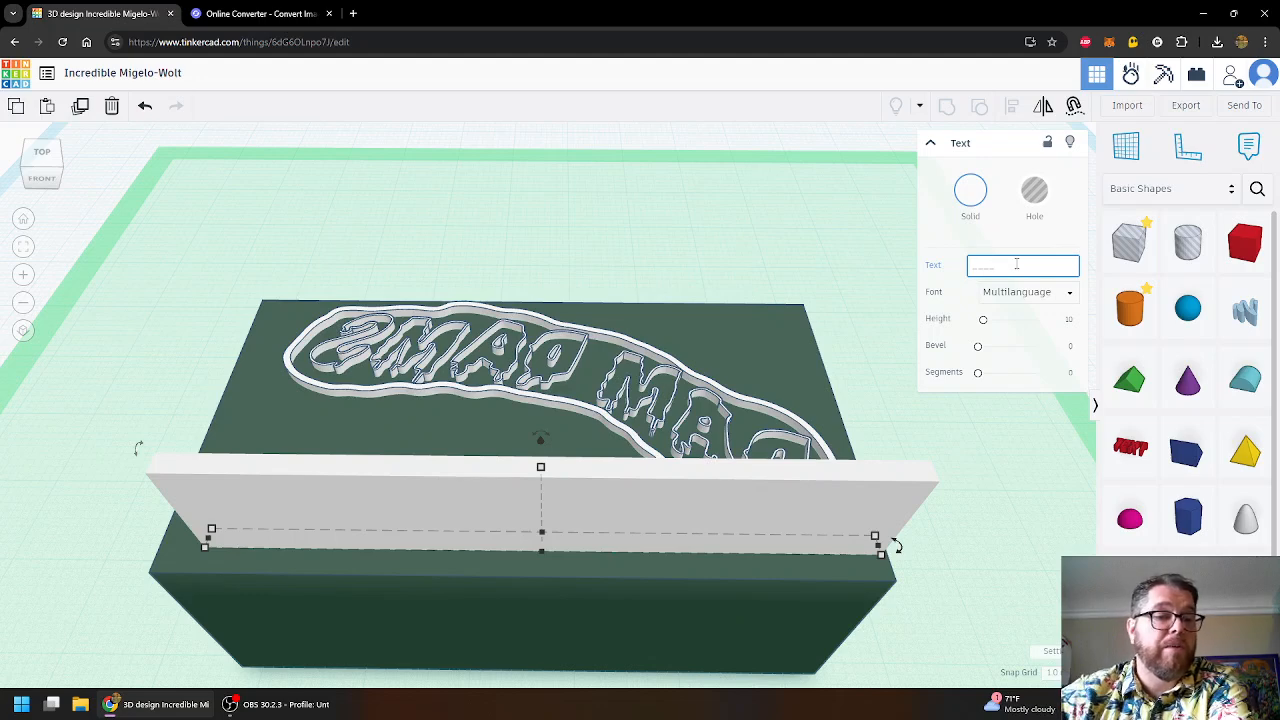
{"action": "scroll", "coordinate": [725, 245], "scroll_direction": "down", "scroll_amount": 3}
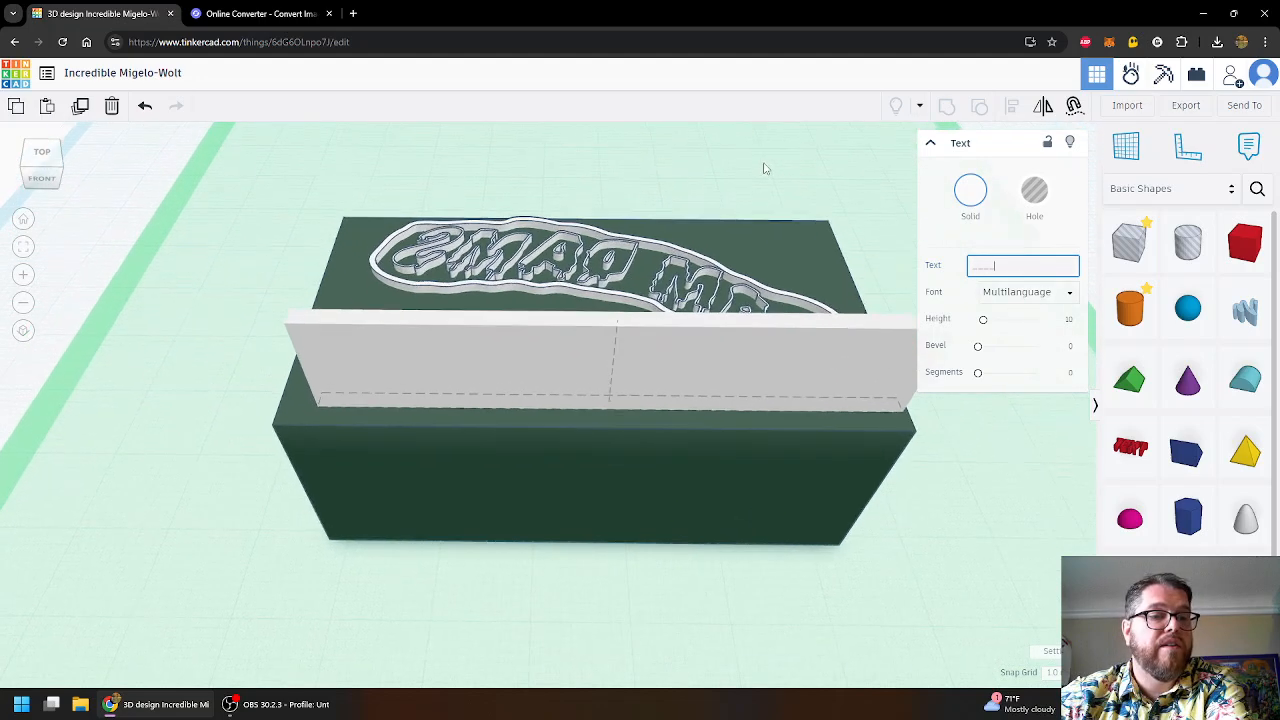
{"action": "scroll", "coordinate": [760, 174], "scroll_direction": "up", "scroll_amount": 4}
{"action": "scroll", "coordinate": [792, 192], "scroll_direction": "down", "scroll_amount": 4}
{"action": "right_click_drag", "start_coordinate": [823, 217], "coordinate": [717, 174]}
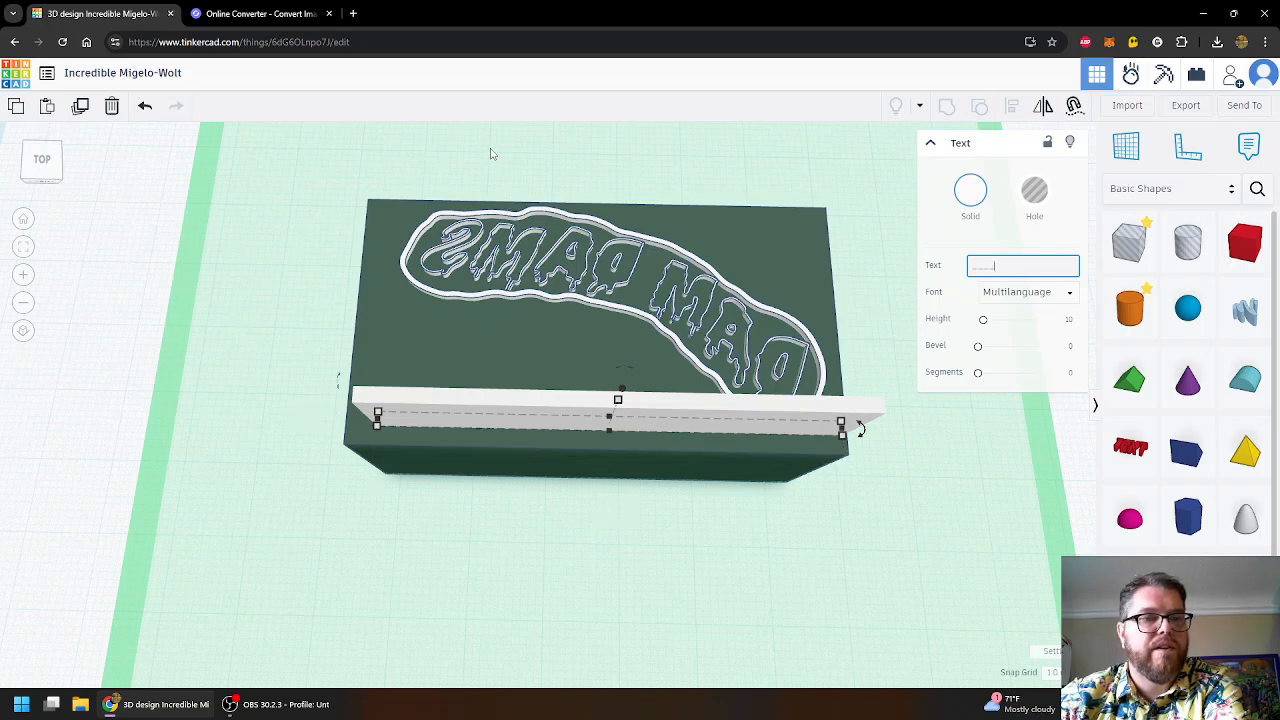
- In top view, add a space to split the underscores and narrow them to about 39.56 wide
{"action": "middle_click_drag", "start_coordinate": [491, 151], "coordinate": [427, 220]}
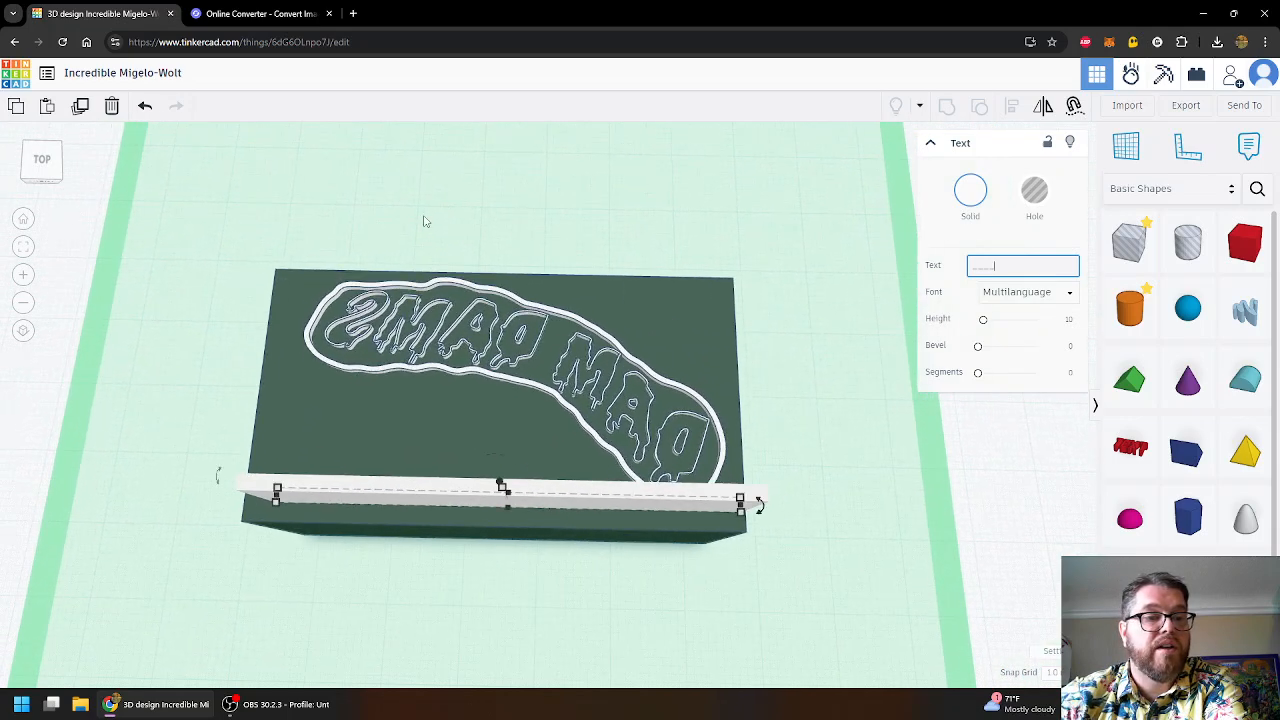
{"action": "left_click", "coordinate": [42, 160]}
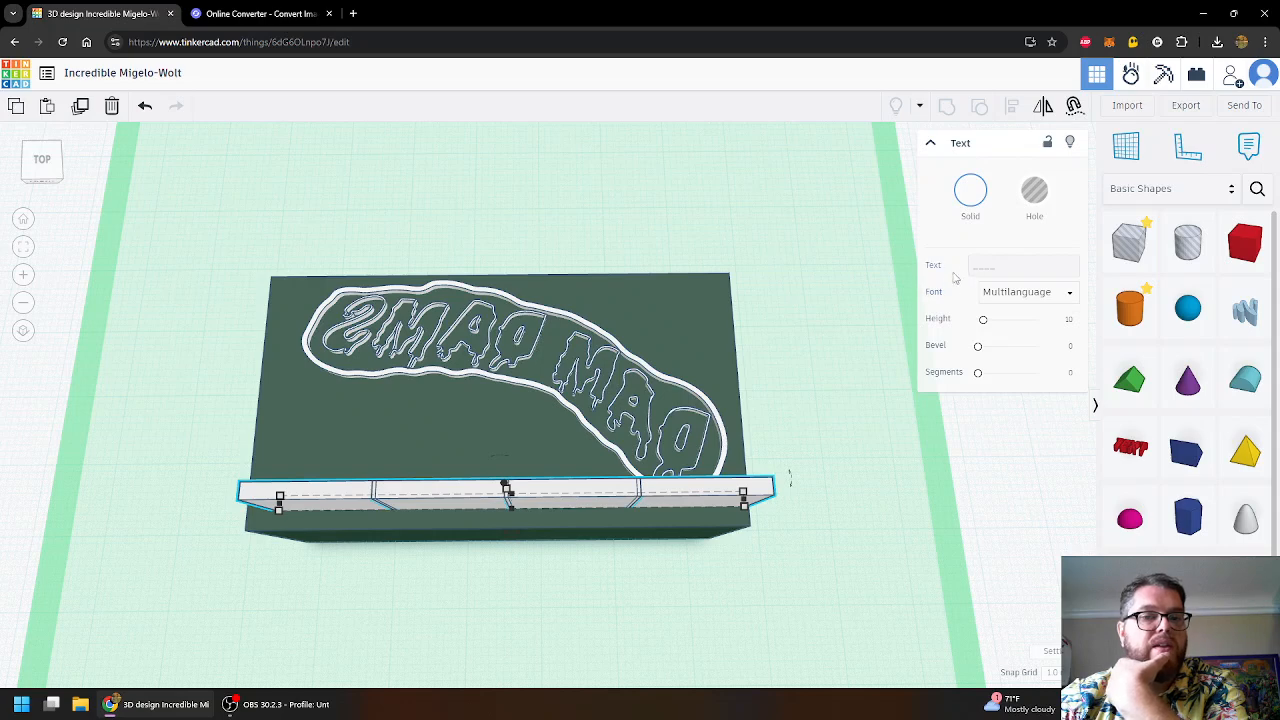
{"action": "left_click", "coordinate": [986, 265]}
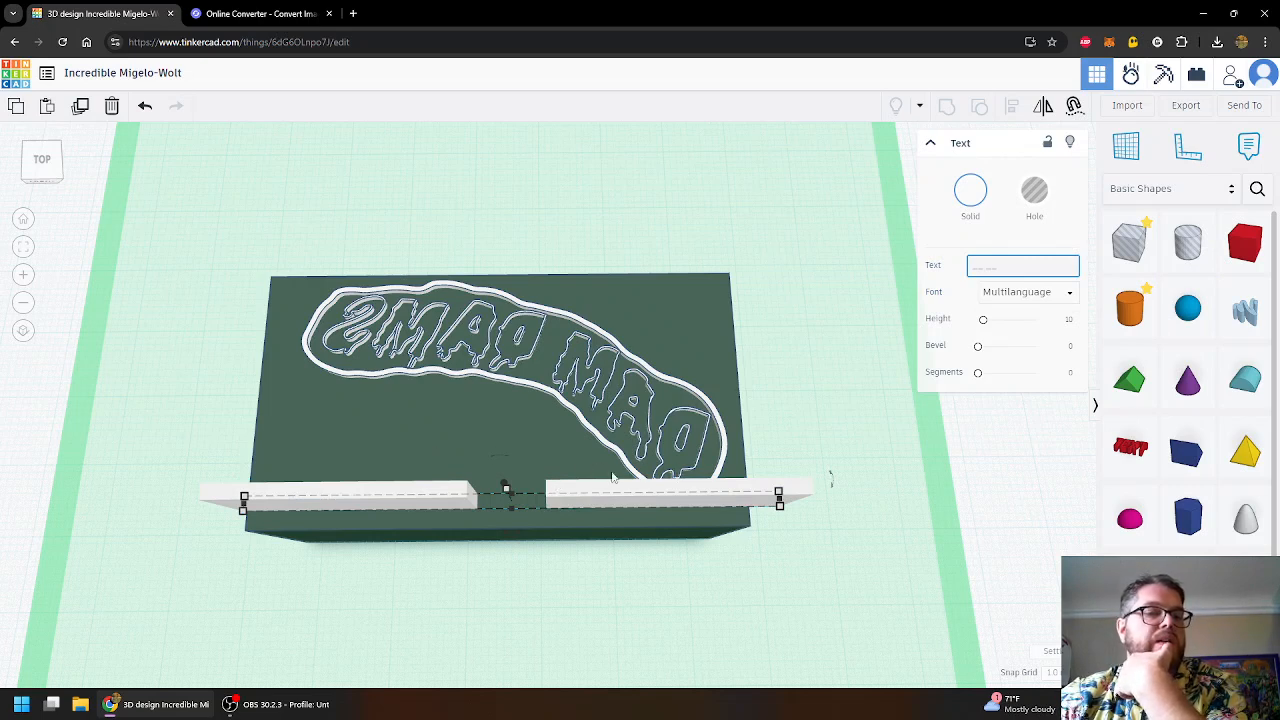
{"action": "mouse_move", "coordinate": [783, 494]}
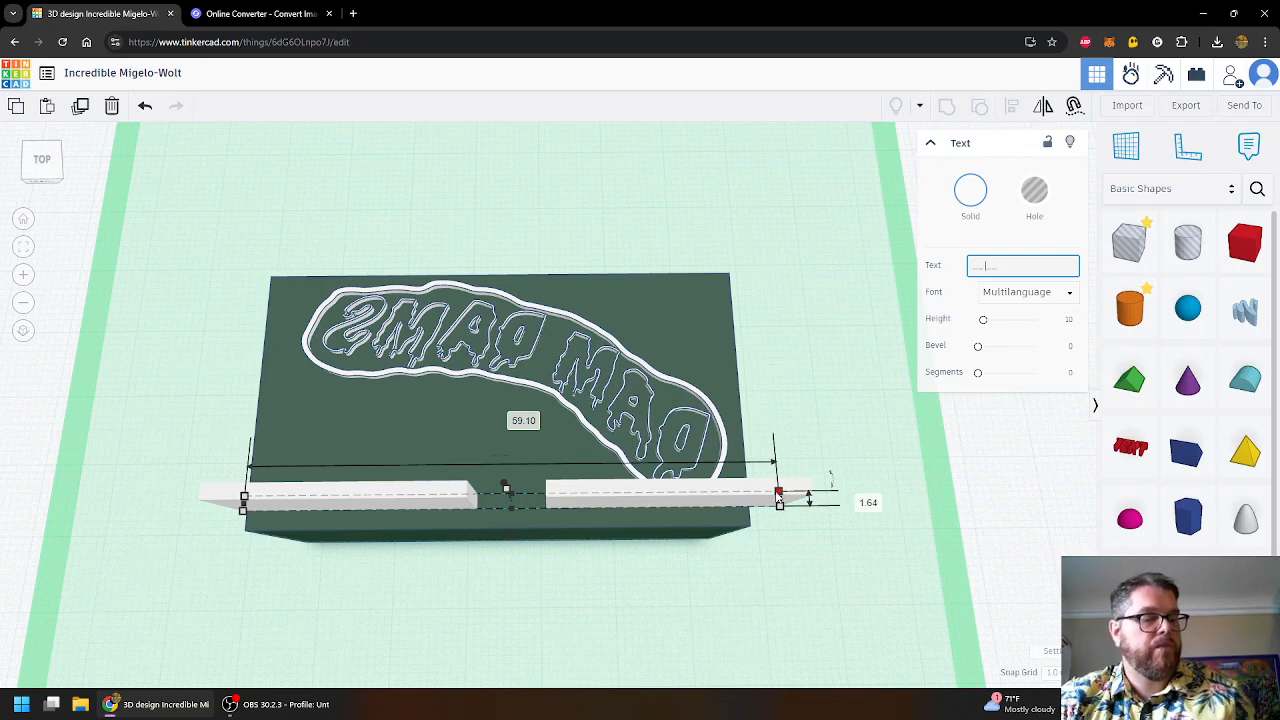
{"action": "left_click_drag", "start_coordinate": [779, 494], "coordinate": [572, 494]}
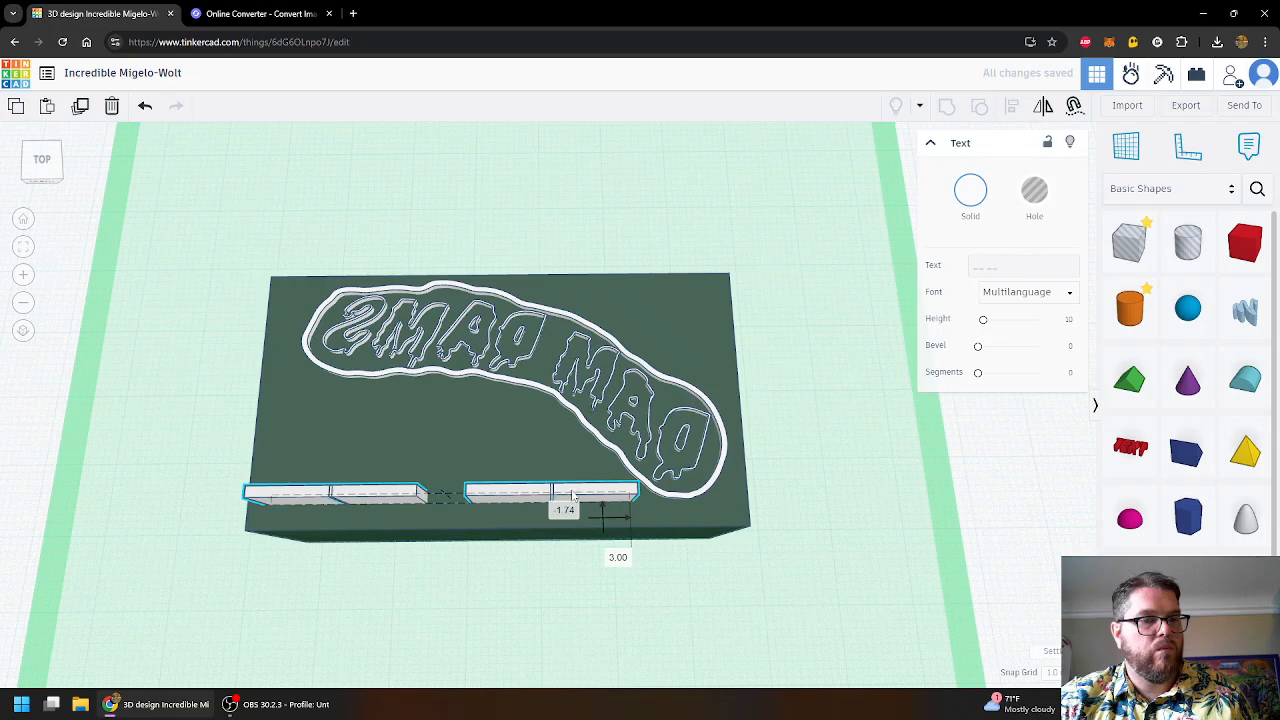
- Move the two underline bars onto the base below the logo
{"action": "left_click", "coordinate": [714, 595]}
{"action": "left_click", "coordinate": [498, 498]}
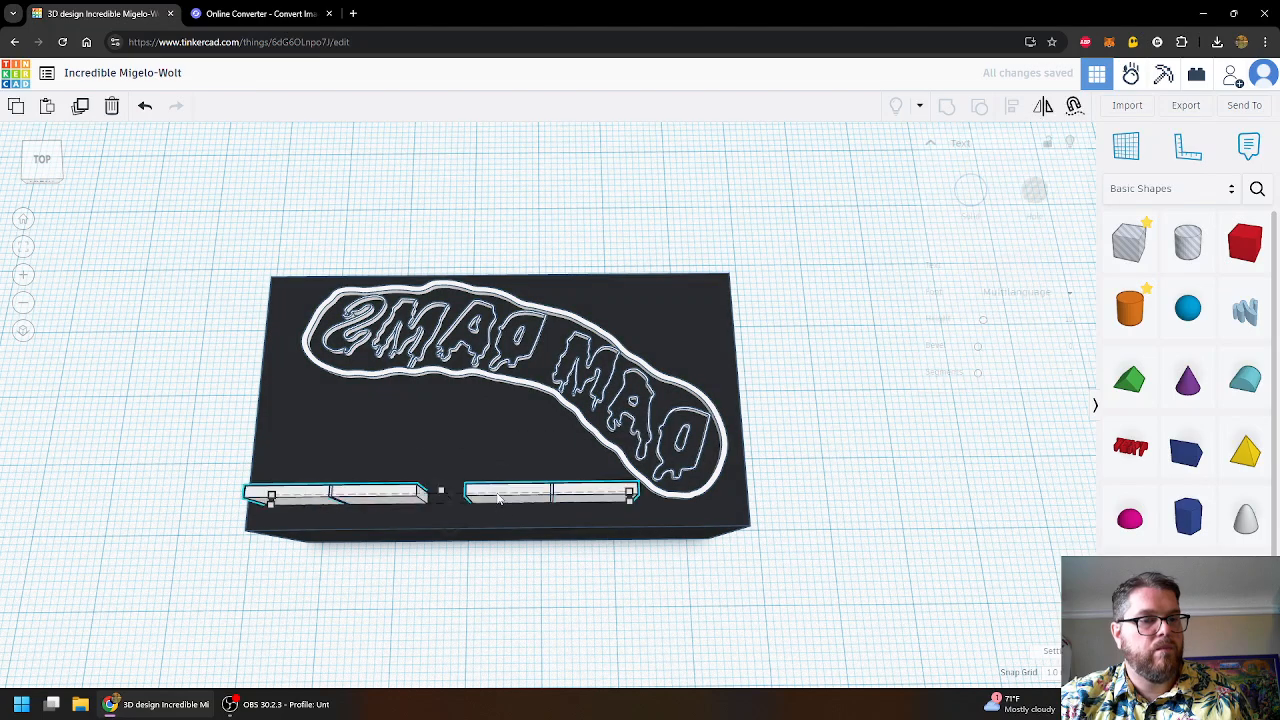
{"action": "left_click_drag", "start_coordinate": [436, 488], "coordinate": [439, 492]}
{"action": "left_click", "coordinate": [779, 372]}
{"action": "right_click_drag", "start_coordinate": [779, 373], "coordinate": [769, 419]}
{"action": "mouse_move", "coordinate": [761, 419]}
{"action": "right_mouse_down"}
{"action": "mouse_move", "coordinate": [775, 412]}
{"action": "mouse_move", "coordinate": [757, 413]}
{"action": "right_mouse_up"}
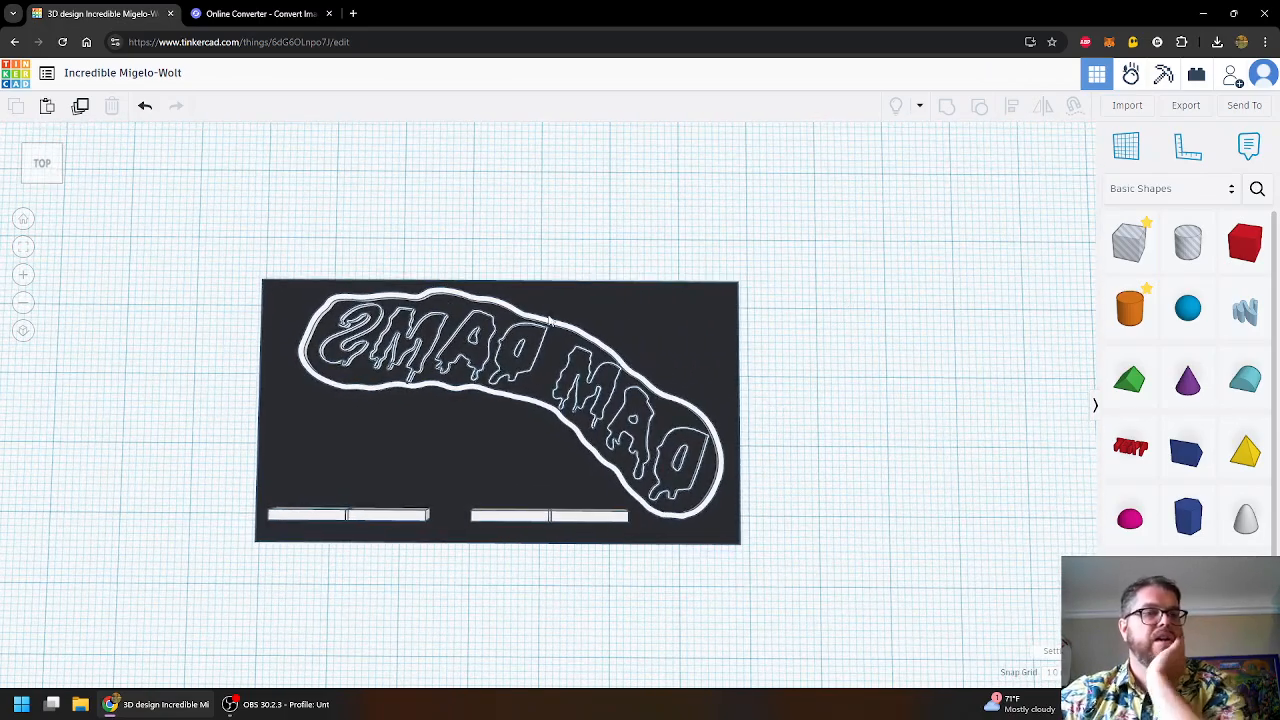
{"action": "scroll", "coordinate": [478, 436], "scroll_direction": "up", "scroll_amount": 4}
{"action": "right_click_drag", "start_coordinate": [497, 460], "coordinate": [557, 453]}
{"action": "scroll", "coordinate": [546, 440], "scroll_direction": "up", "scroll_amount": 6}
{"action": "scroll", "coordinate": [548, 440], "scroll_direction": "down", "scroll_amount": 6}
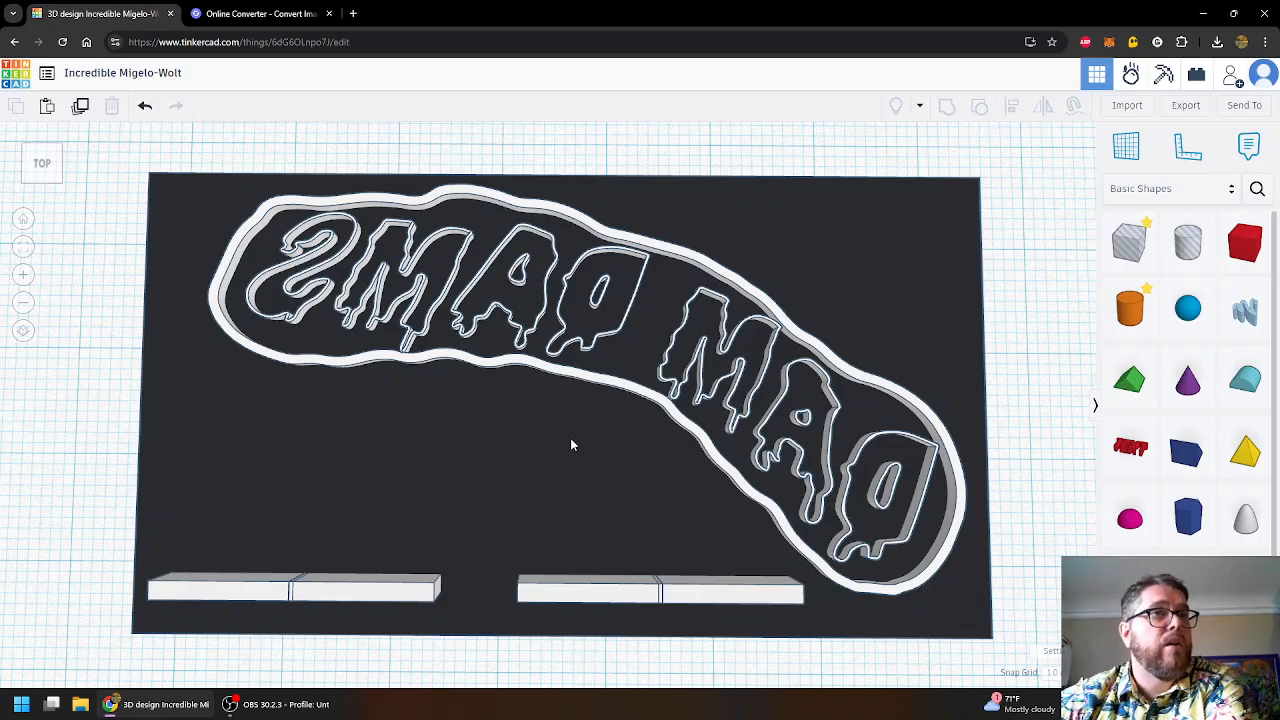
{"action": "right_click_drag", "start_coordinate": [608, 466], "coordinate": [505, 462]}
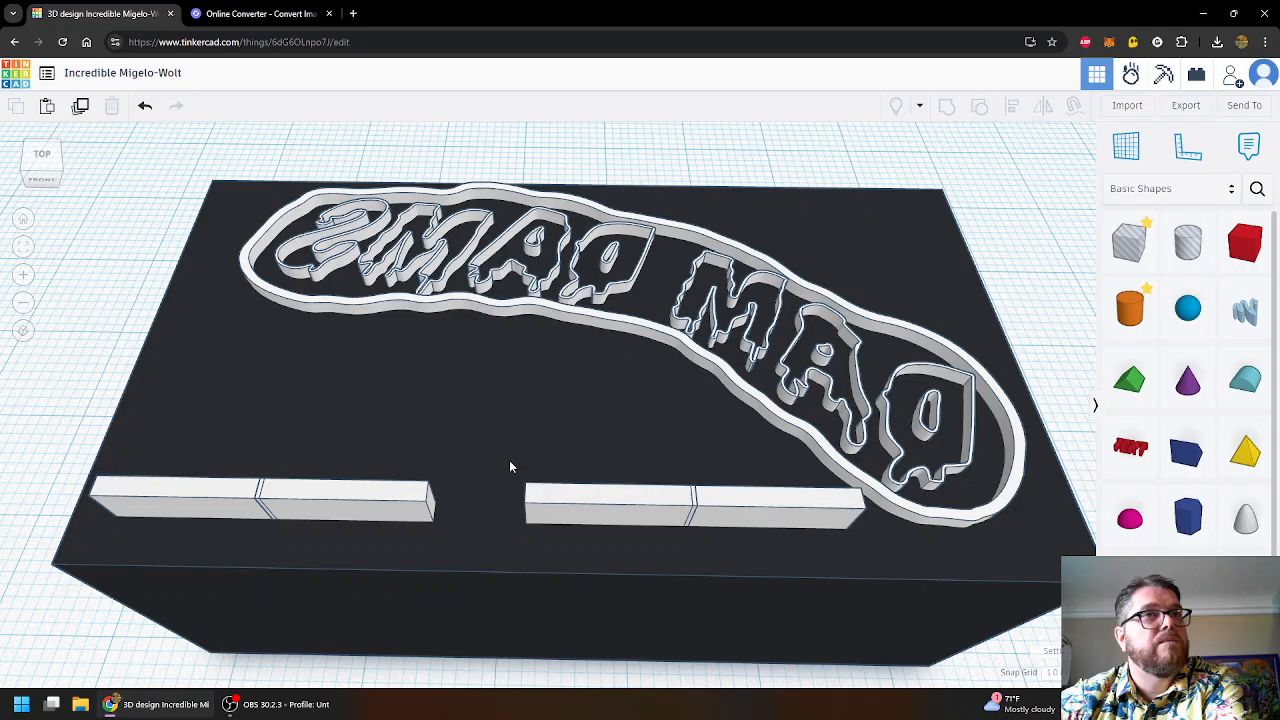
- Drop both white underline bars to -2.00 elevation into the base
{"action": "right_click_drag", "start_coordinate": [926, 296], "coordinate": [735, 394]}
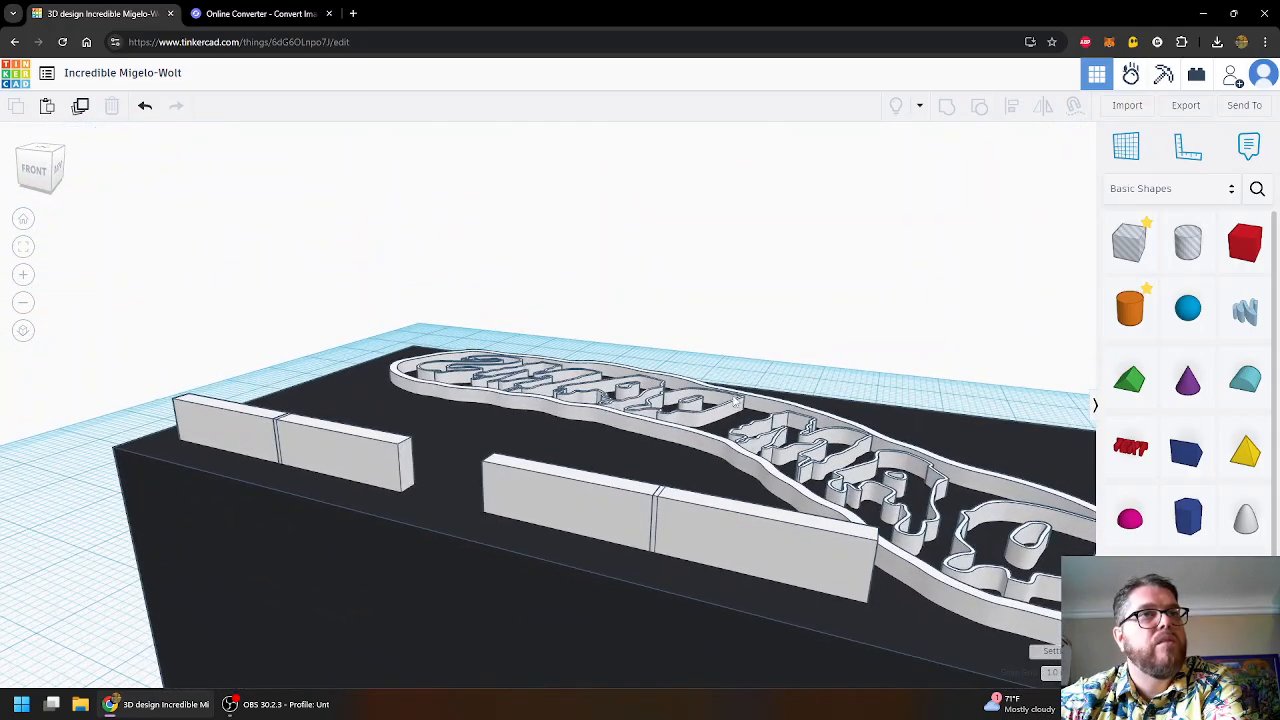
{"action": "left_click", "coordinate": [765, 520]}
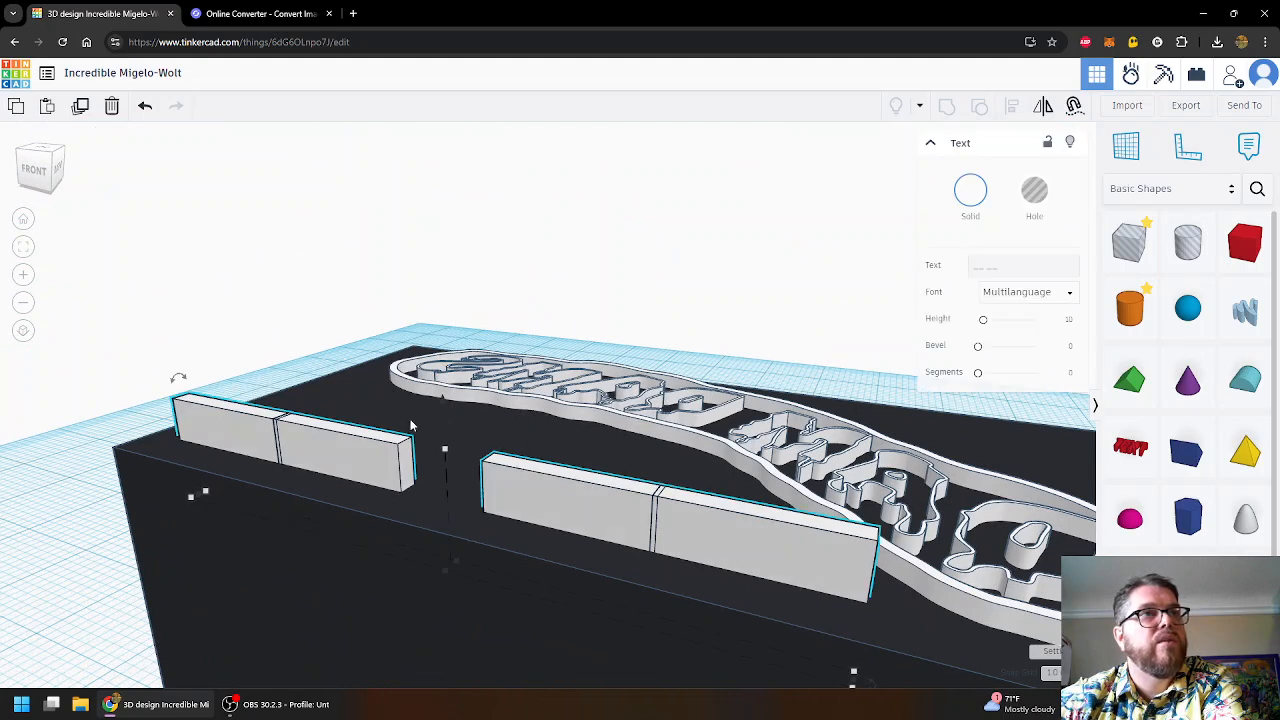
{"action": "left_click_drag", "start_coordinate": [446, 400], "coordinate": [445, 436]}
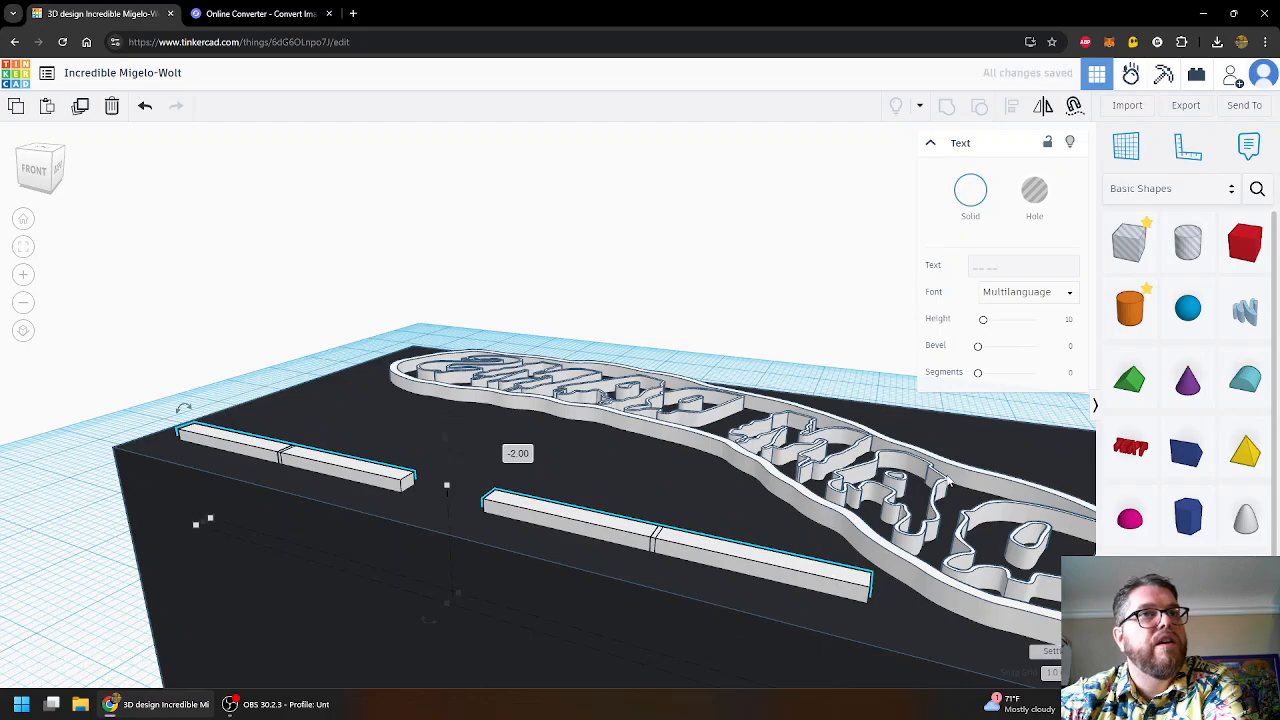
{"action": "scroll", "coordinate": [882, 595], "scroll_direction": "up", "scroll_amount": 5}
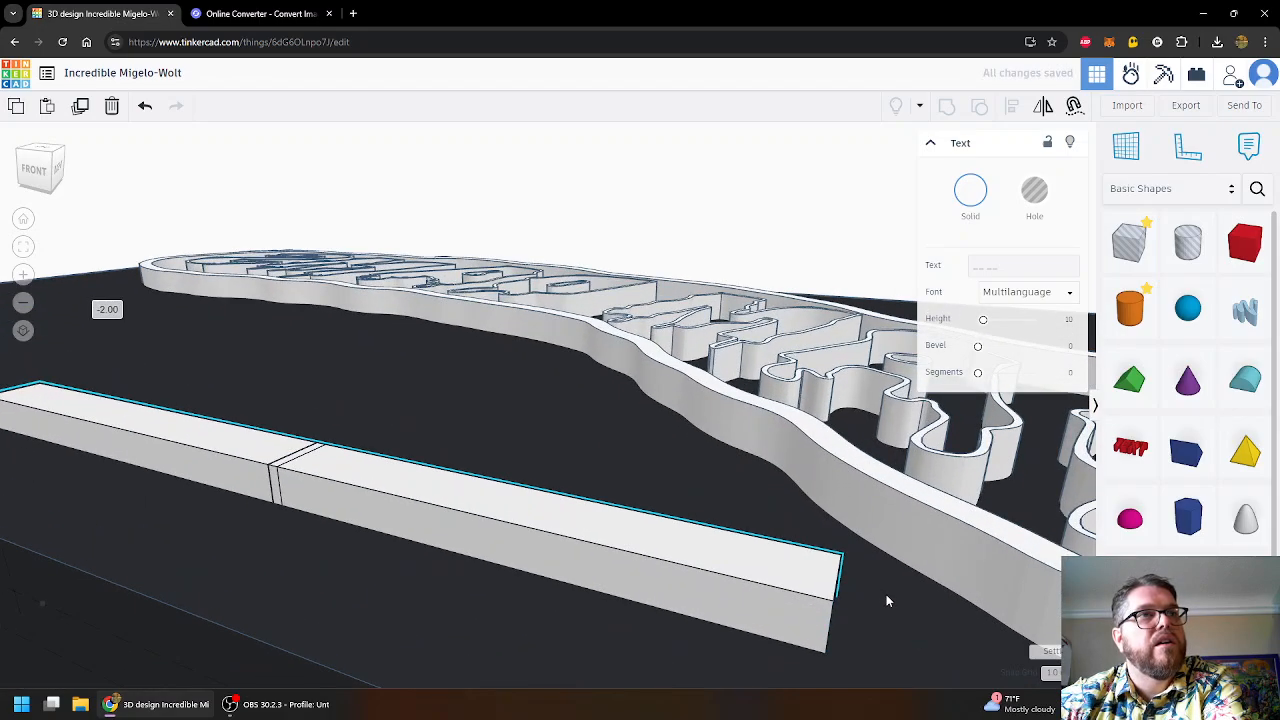
{"action": "scroll", "coordinate": [886, 596], "scroll_direction": "down", "scroll_amount": 6}
- Orbit and zoom around the base to check the sunk underline bars
{"action": "right_click_drag", "start_coordinate": [722, 328], "coordinate": [801, 330]}
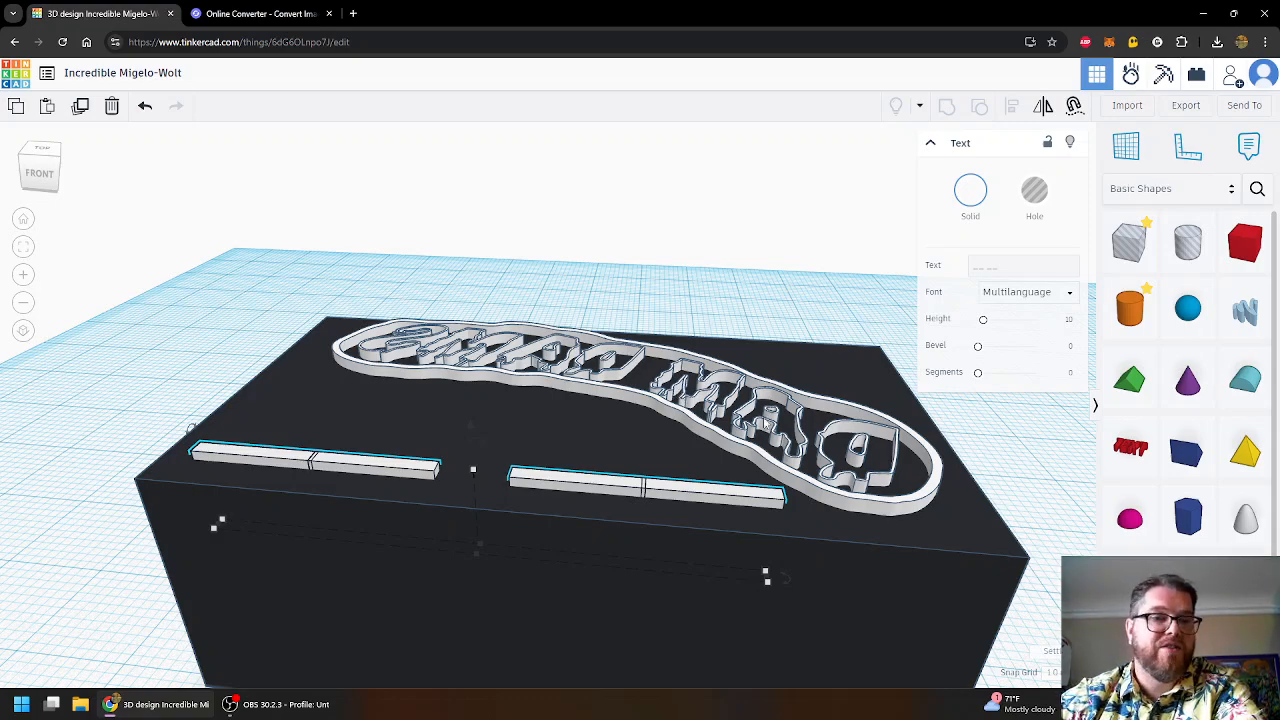
{"action": "mouse_move", "coordinate": [735, 276]}
{"action": "right_mouse_down"}
{"action": "mouse_move", "coordinate": [722, 290]}
{"action": "mouse_move", "coordinate": [720, 276]}
{"action": "right_mouse_up"}
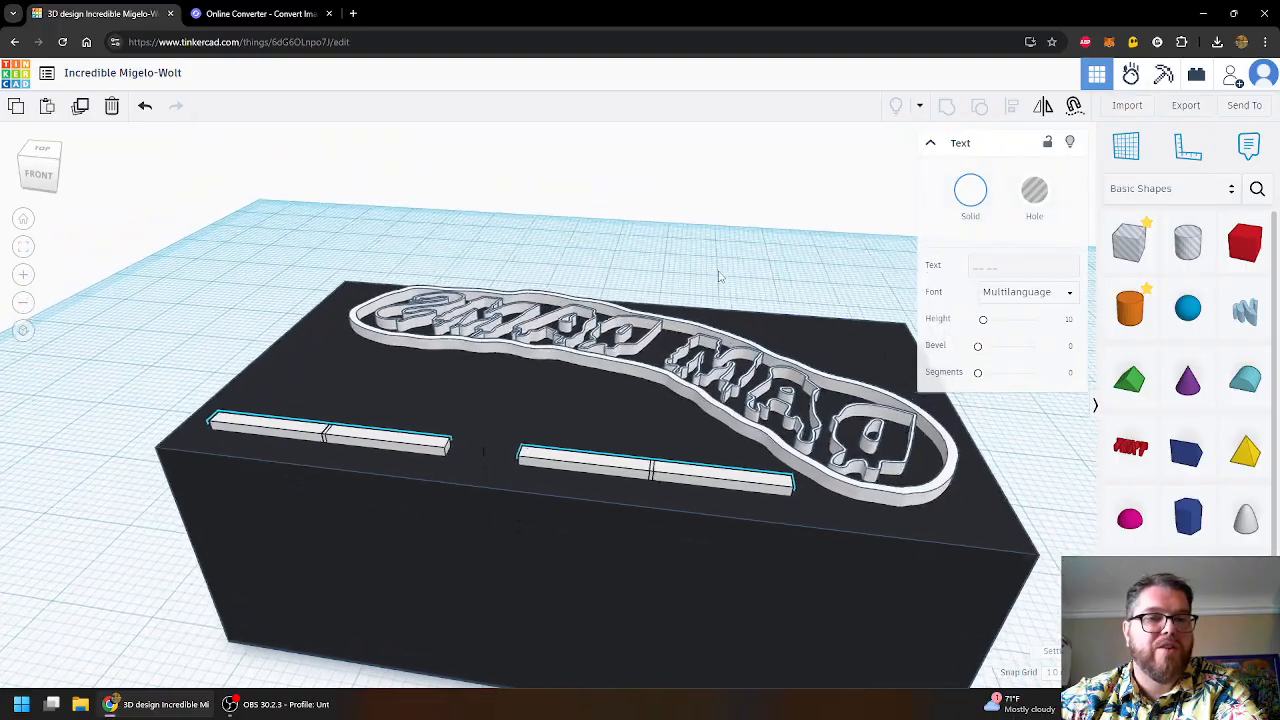
{"action": "scroll", "coordinate": [718, 273], "scroll_direction": "down", "scroll_amount": 2}
{"action": "middle_click_drag", "start_coordinate": [717, 272], "coordinate": [624, 232]}
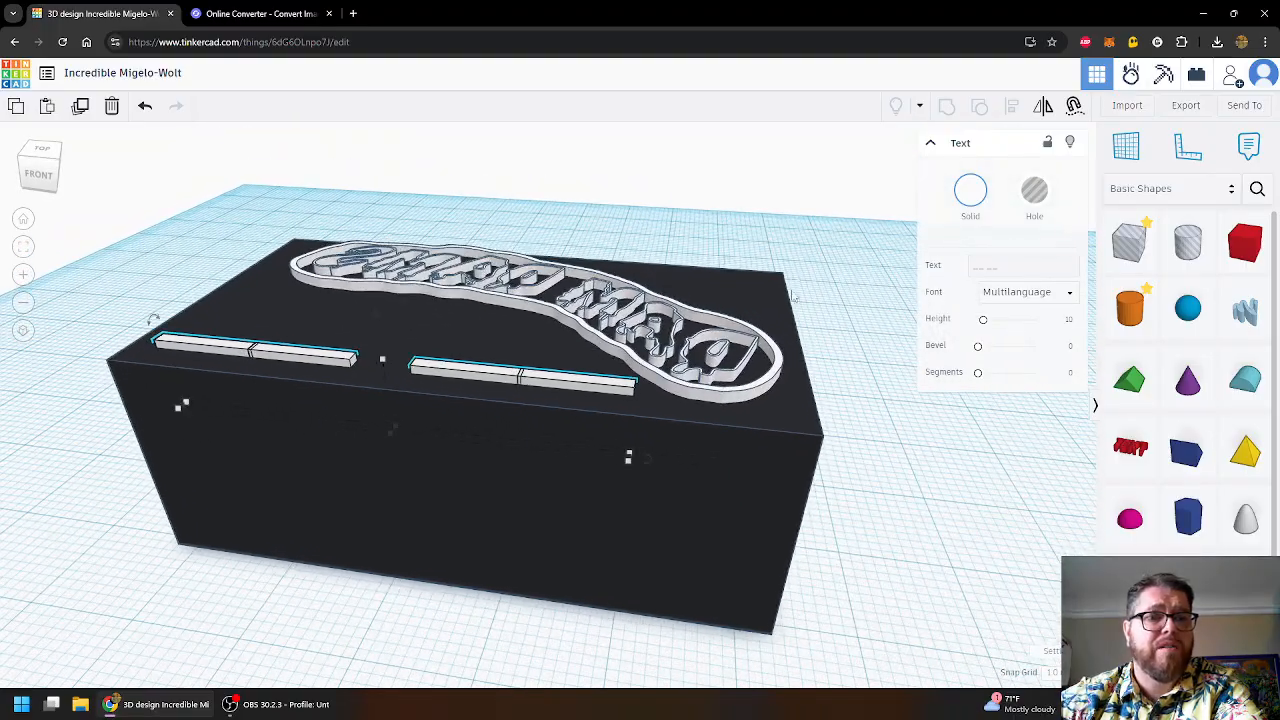
{"action": "right_click_drag", "start_coordinate": [924, 522], "coordinate": [972, 498]}
{"action": "scroll", "coordinate": [964, 503], "scroll_direction": "up", "scroll_amount": 2}
{"action": "scroll", "coordinate": [936, 457], "scroll_direction": "down", "scroll_amount": 1}
{"action": "scroll", "coordinate": [936, 455], "scroll_direction": "down", "scroll_amount": 1}
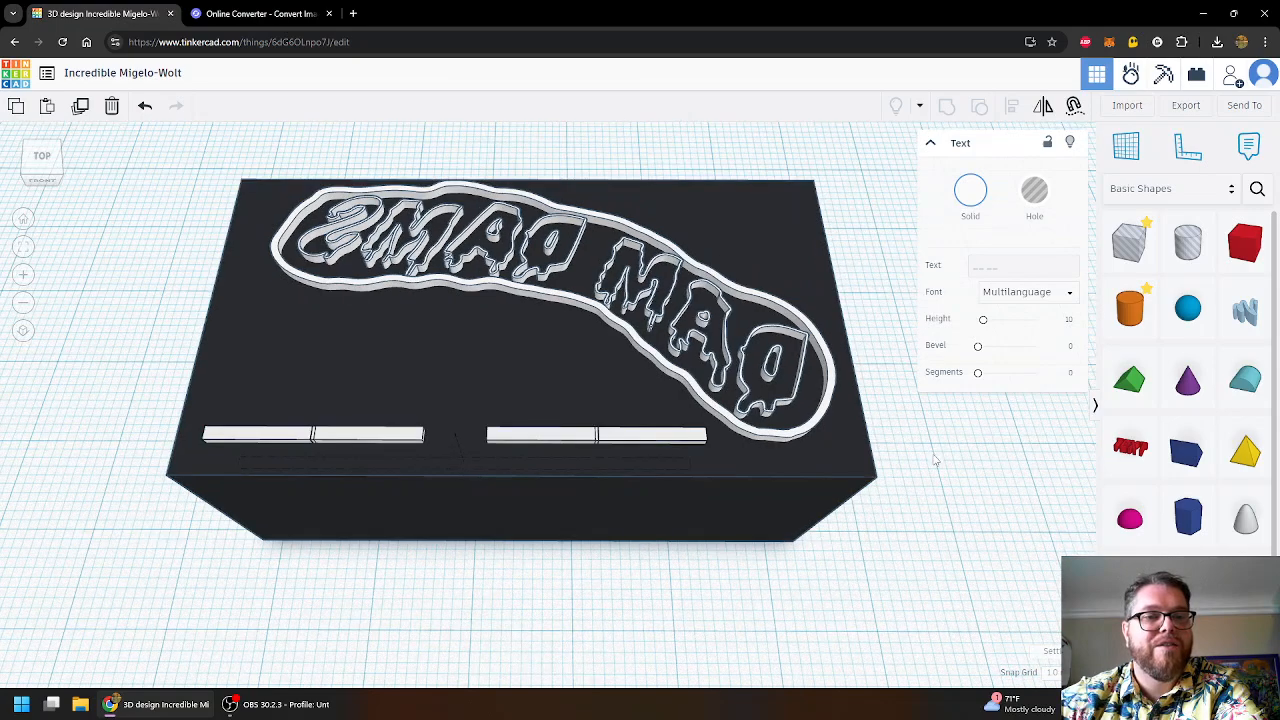
{"action": "middle_click_drag", "start_coordinate": [935, 457], "coordinate": [940, 497]}
{"action": "scroll", "coordinate": [930, 508], "scroll_direction": "up", "scroll_amount": 1}
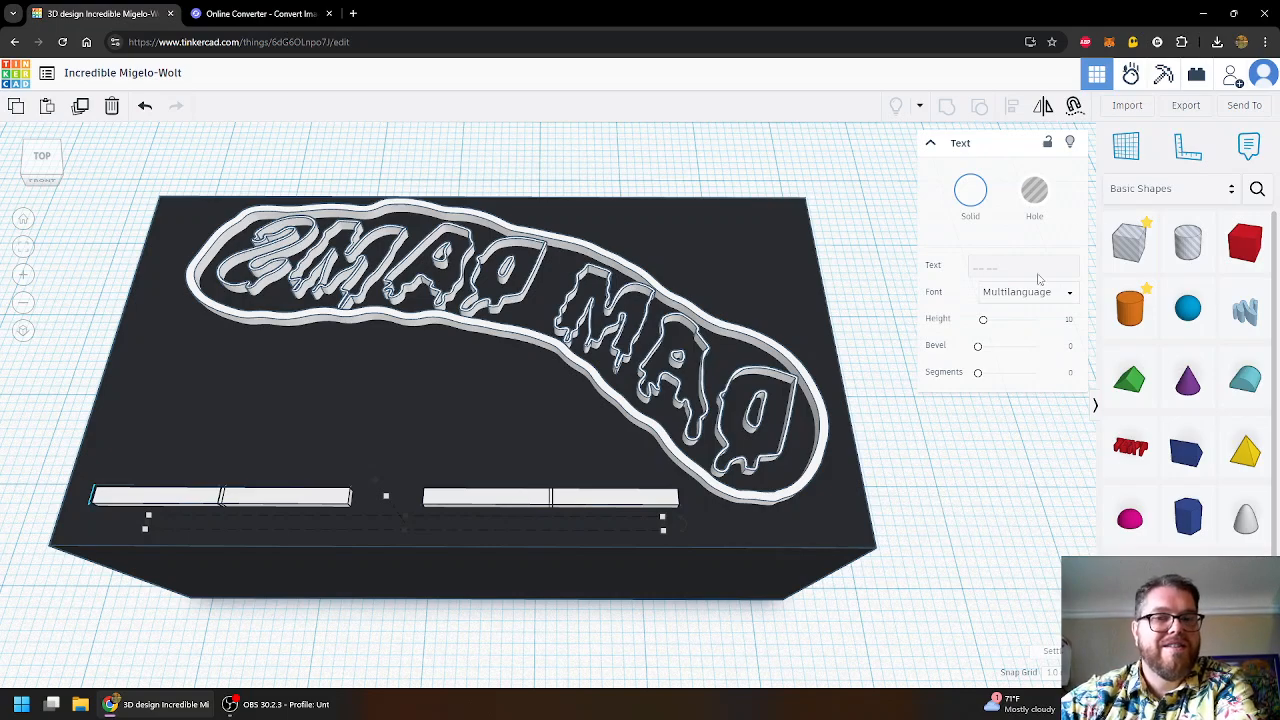
- Collapse the shape properties panel to its header, then inspect the base and logo outline
{"action": "left_click", "coordinate": [933, 143]}
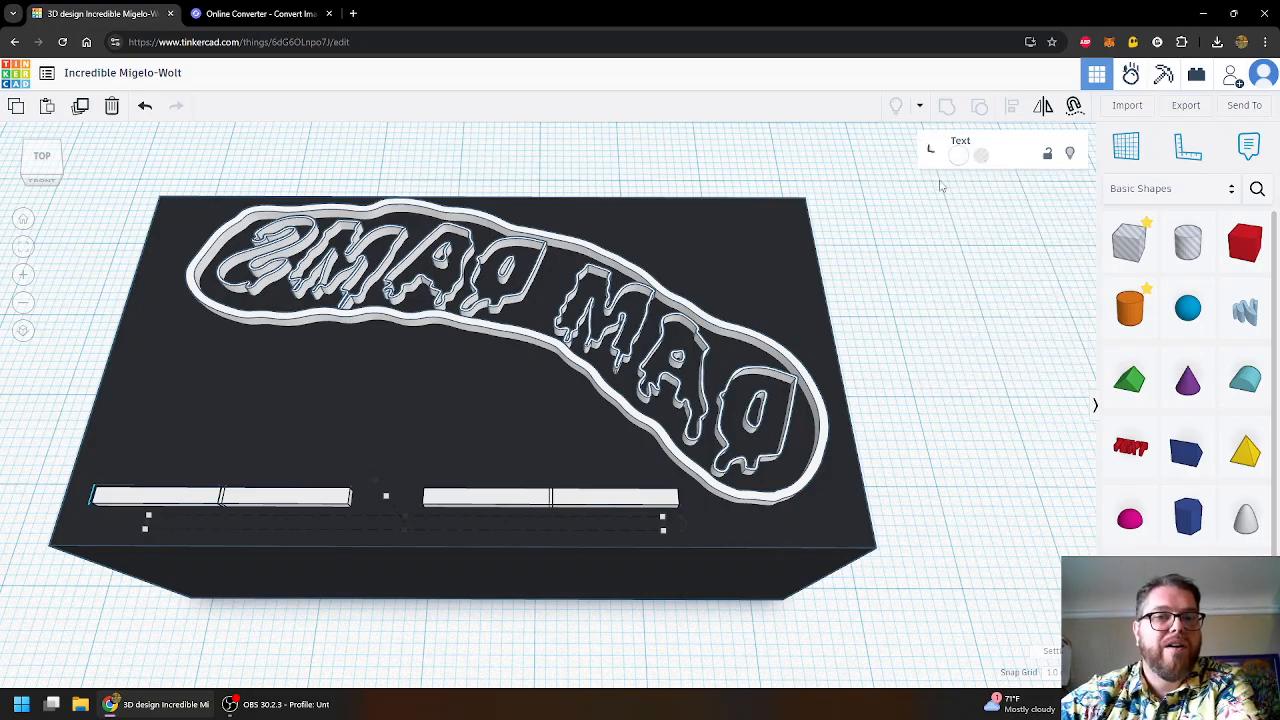
{"action": "middle_click_drag", "start_coordinate": [934, 328], "coordinate": [1010, 339]}
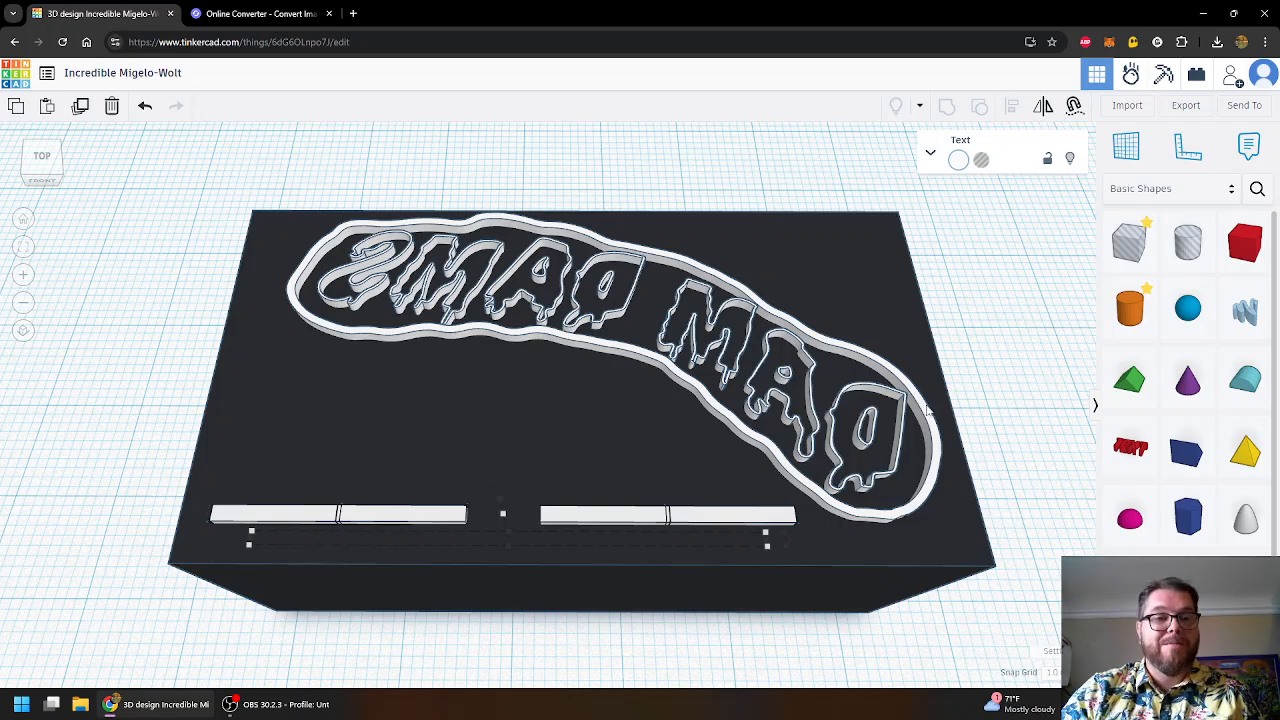
{"action": "left_click", "coordinate": [508, 463]}
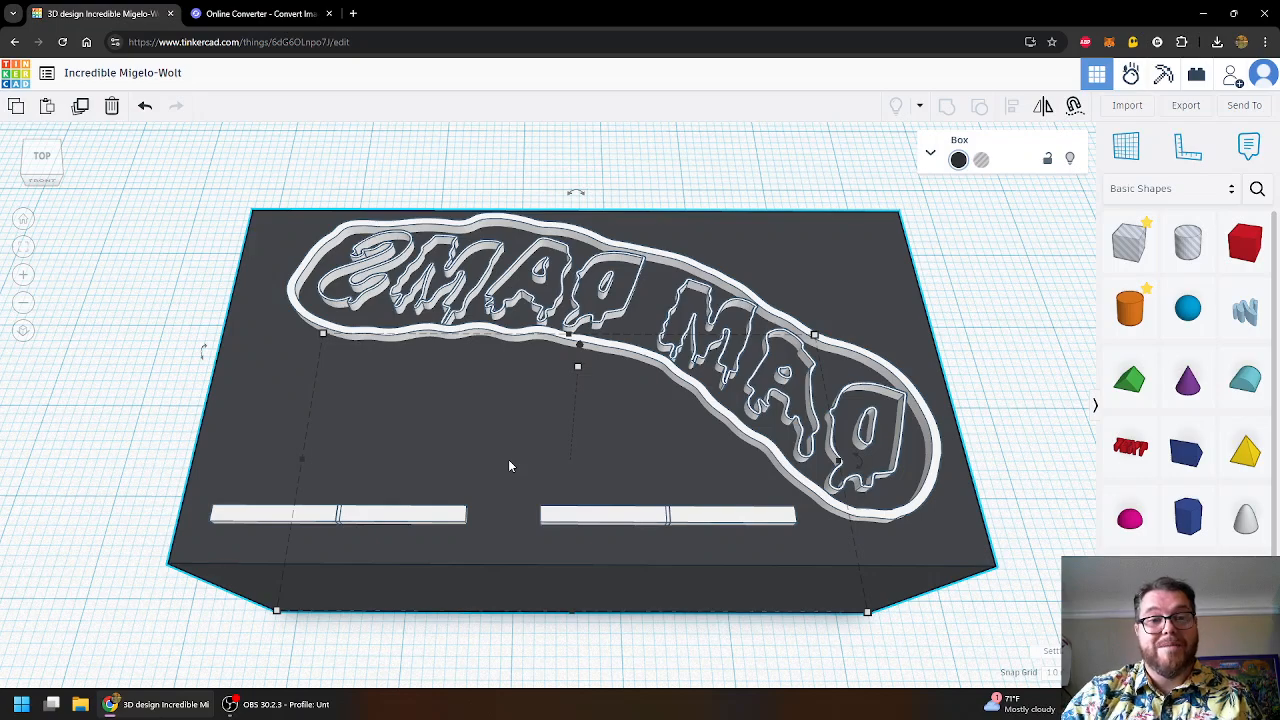
{"action": "left_click", "coordinate": [622, 252]}
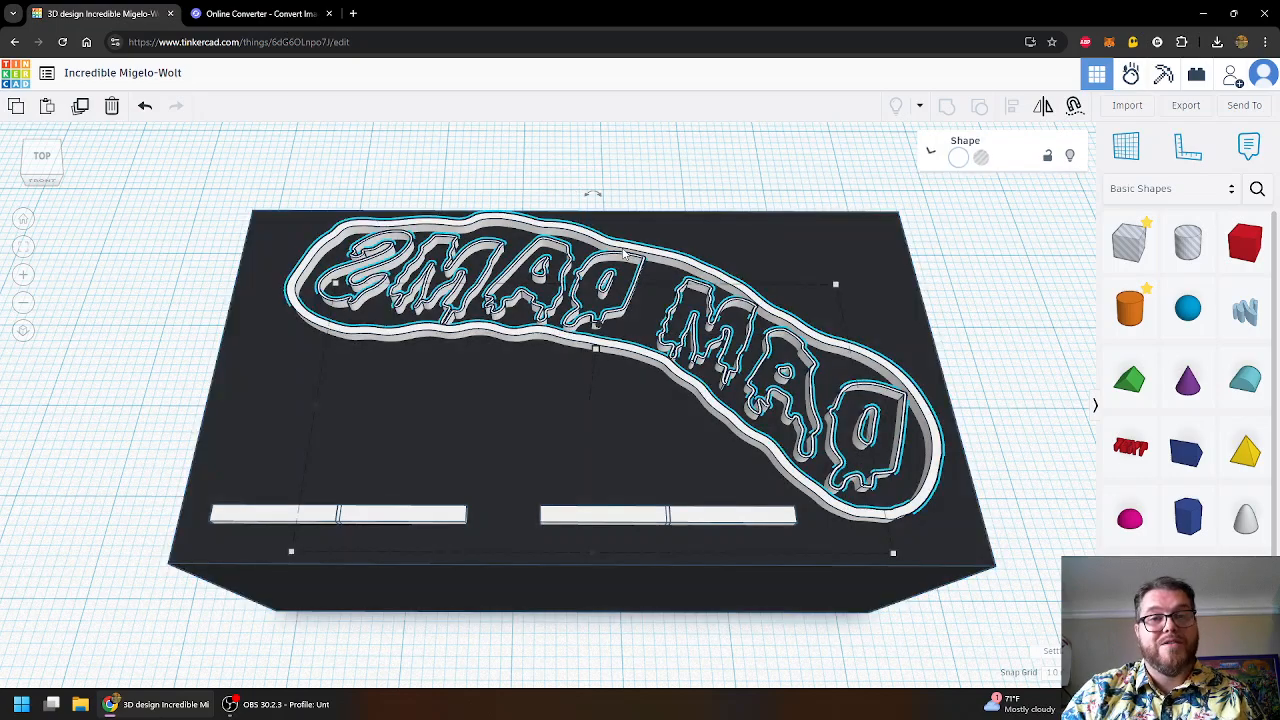